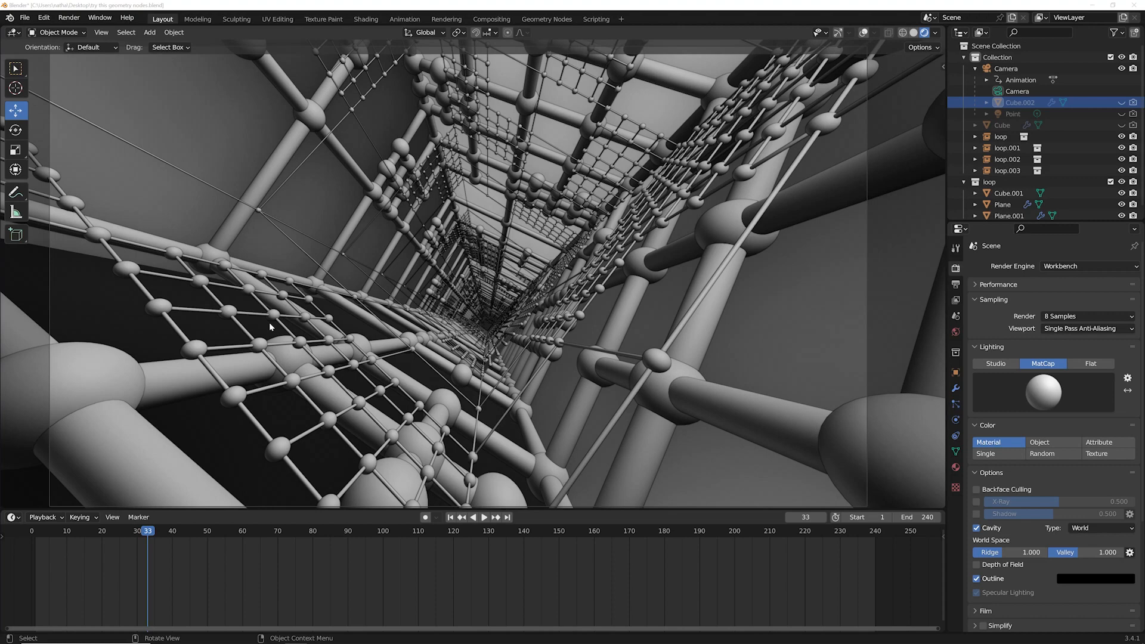
{"action": "middle_click_drag", "start_coordinate": [400, 323], "coordinate": [288, 364]}
{"action": "scroll", "coordinate": [407, 317], "scroll_direction": "down", "scroll_amount": 2}
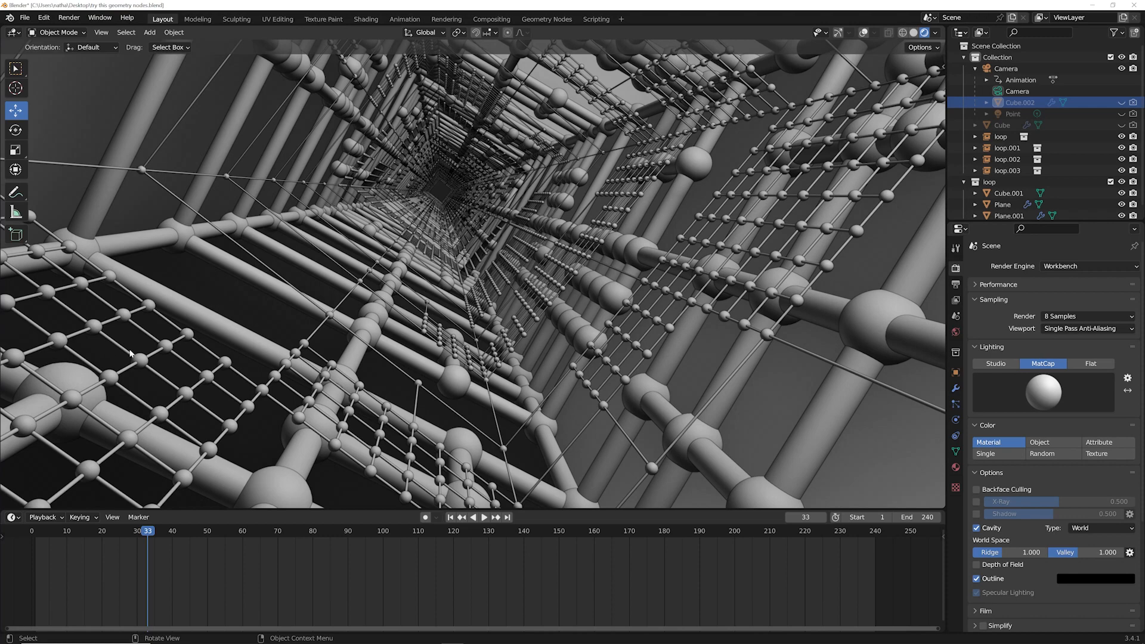
{"action": "key", "text": "KP_0"}
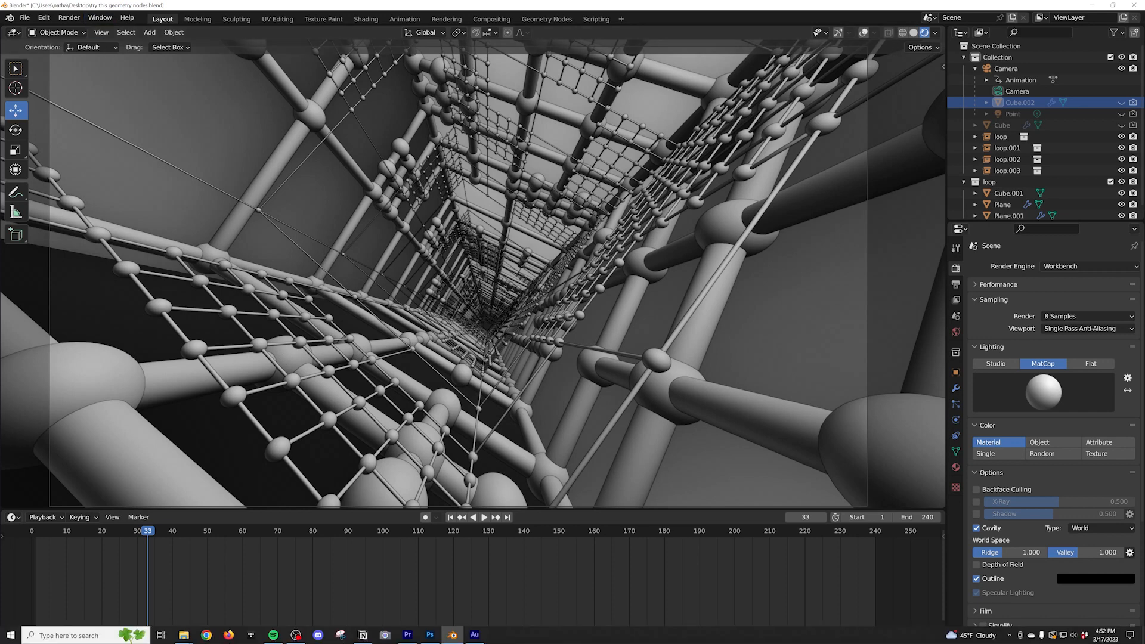
Launch a second Blender instance and dismiss its splash screen to get an empty scene.
{"action": "right_click", "coordinate": [454, 636]}
{"action": "left_click", "coordinate": [440, 592]}
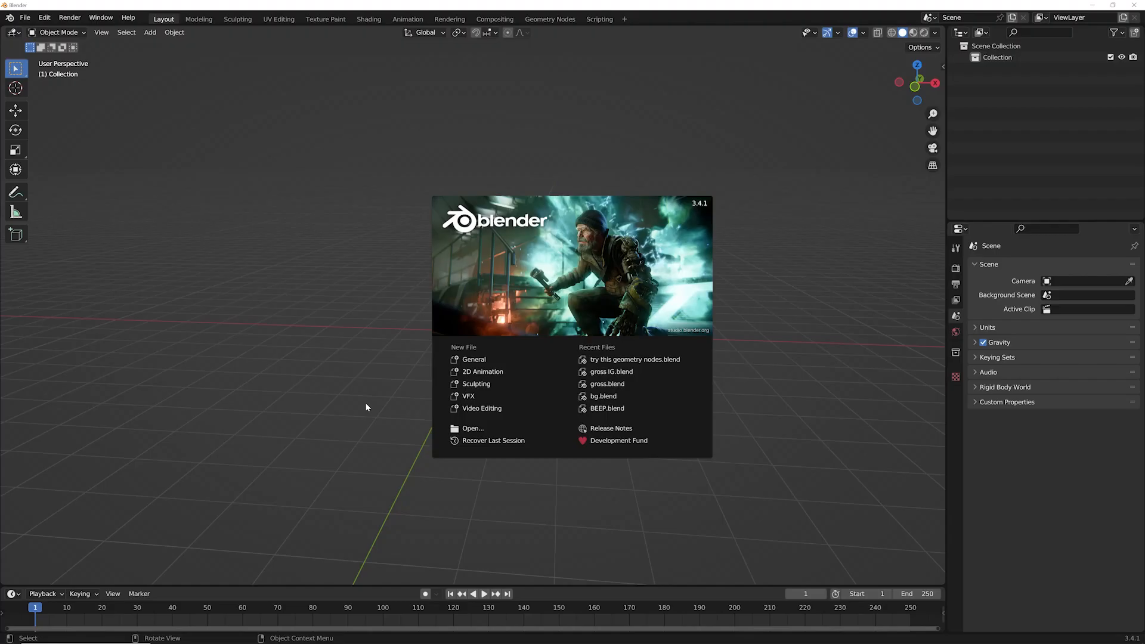
{"action": "left_click", "coordinate": [327, 350]}
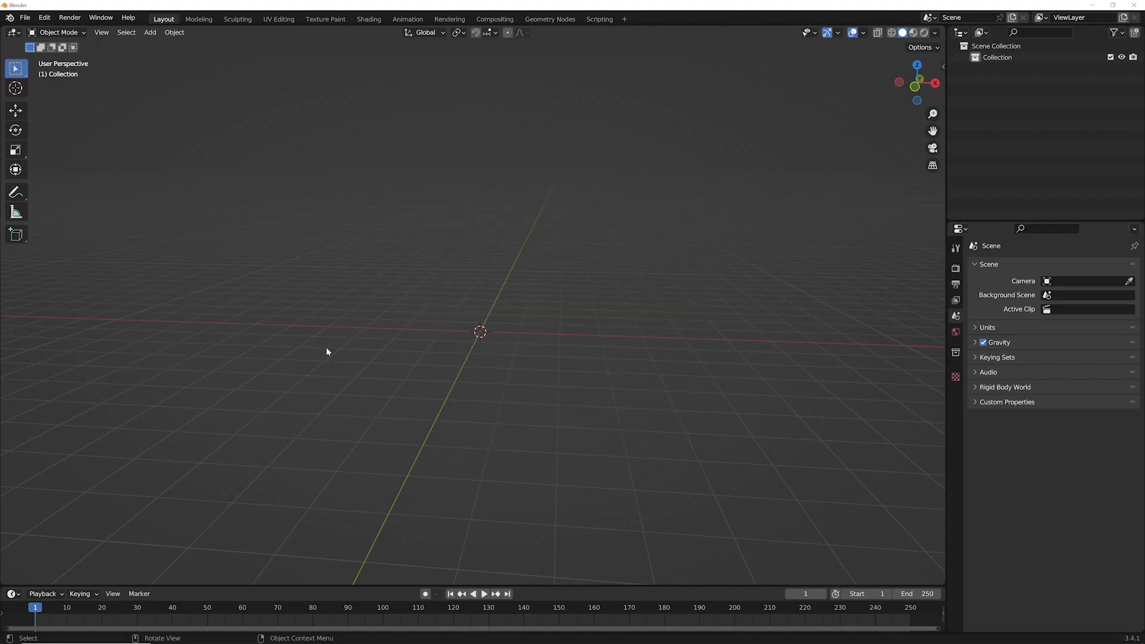
{"action": "middle_click_drag", "start_coordinate": [327, 353], "coordinate": [393, 358]}
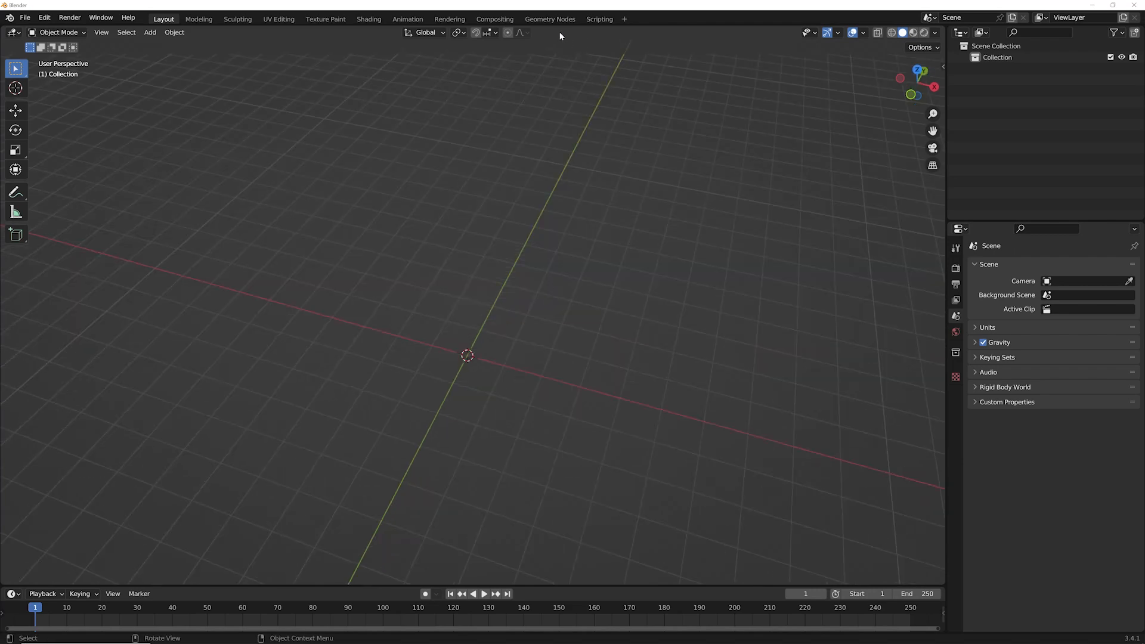
Switch to the Geometry Nodes workspace and add a mesh plane to the empty scene.
{"action": "left_click", "coordinate": [548, 20]}
{"action": "left_click_drag", "start_coordinate": [392, 339], "coordinate": [360, 330]}
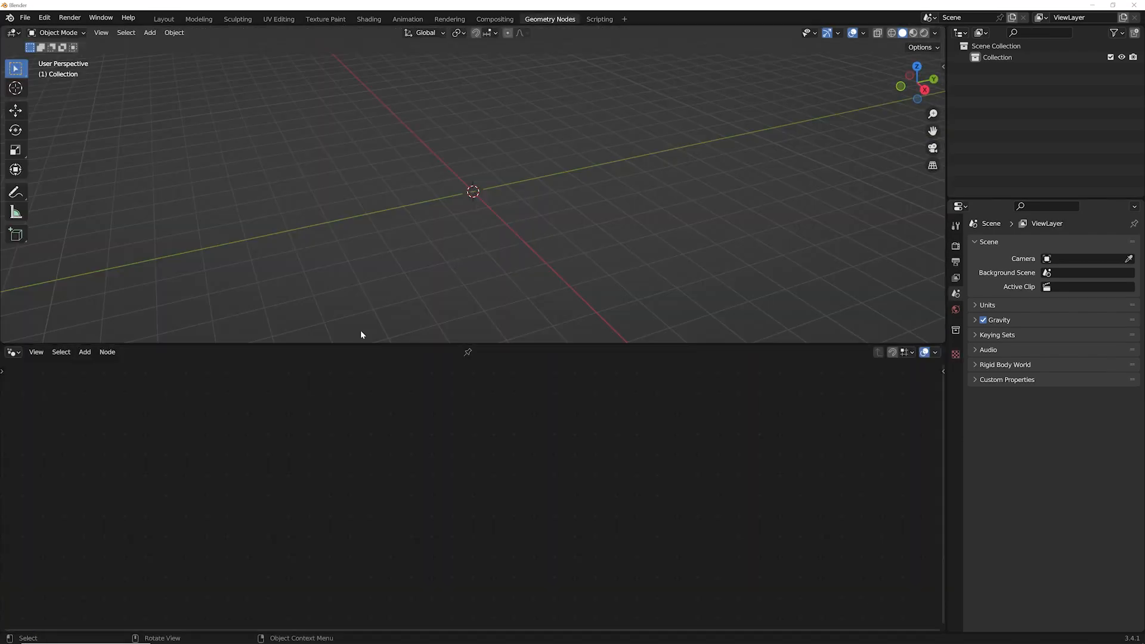
{"action": "key", "text": "shift+a"}
{"action": "mouse_move", "coordinate": [588, 148]}
{"action": "left_click", "coordinate": [632, 149]}
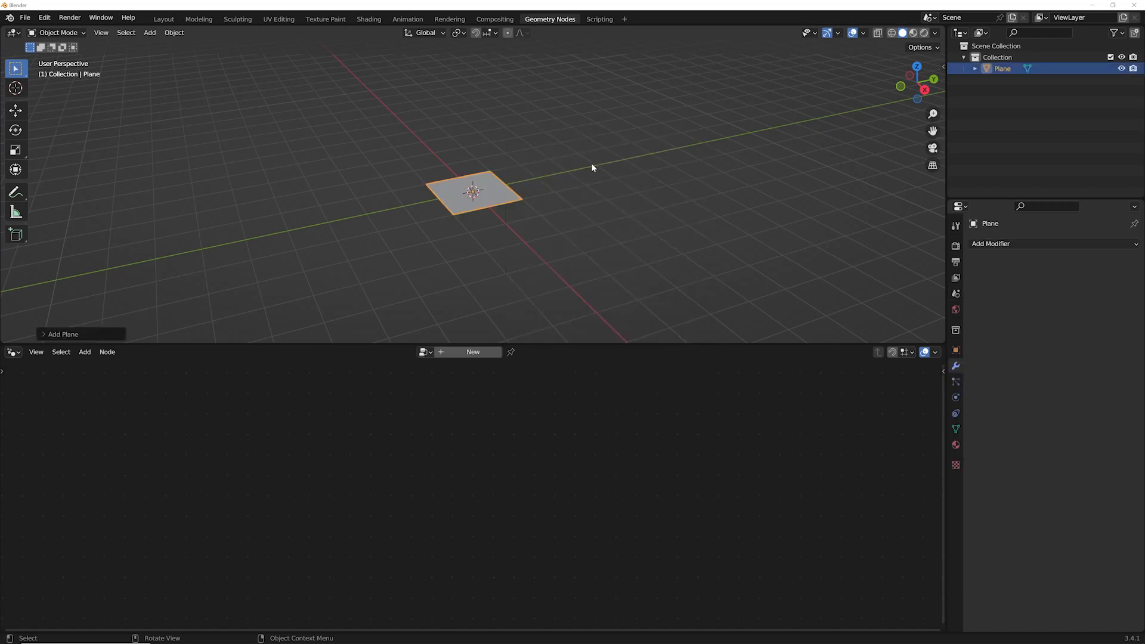
Create a new geometry node tree on the plane and delete its Group Input node.
{"action": "left_click", "coordinate": [475, 353]}
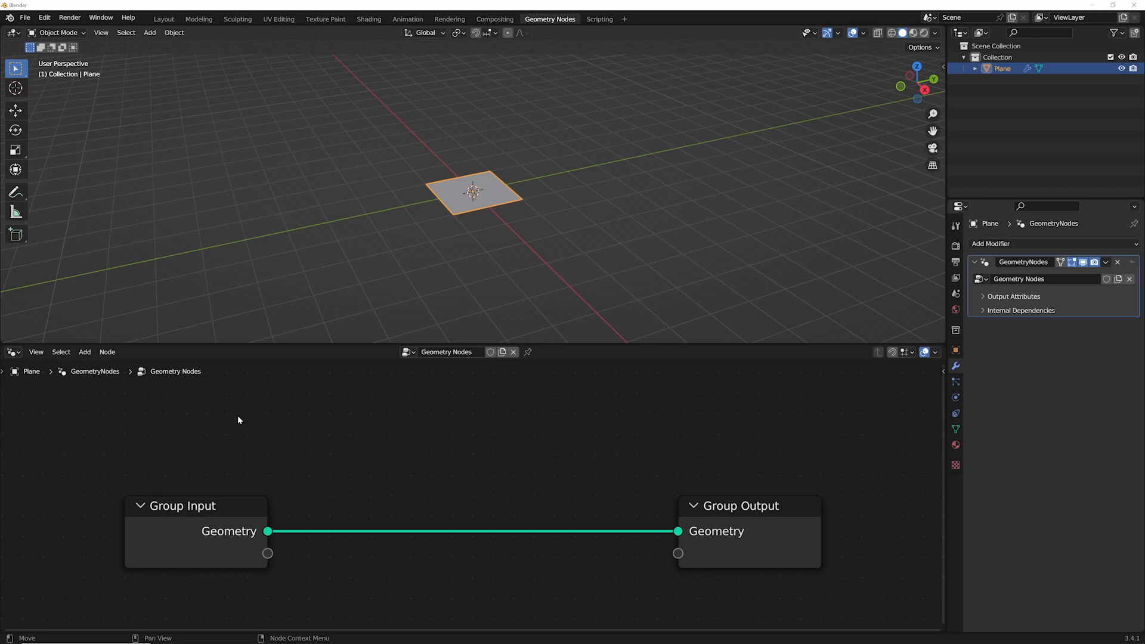
{"action": "left_click", "coordinate": [197, 511]}
{"action": "key", "text": "x"}
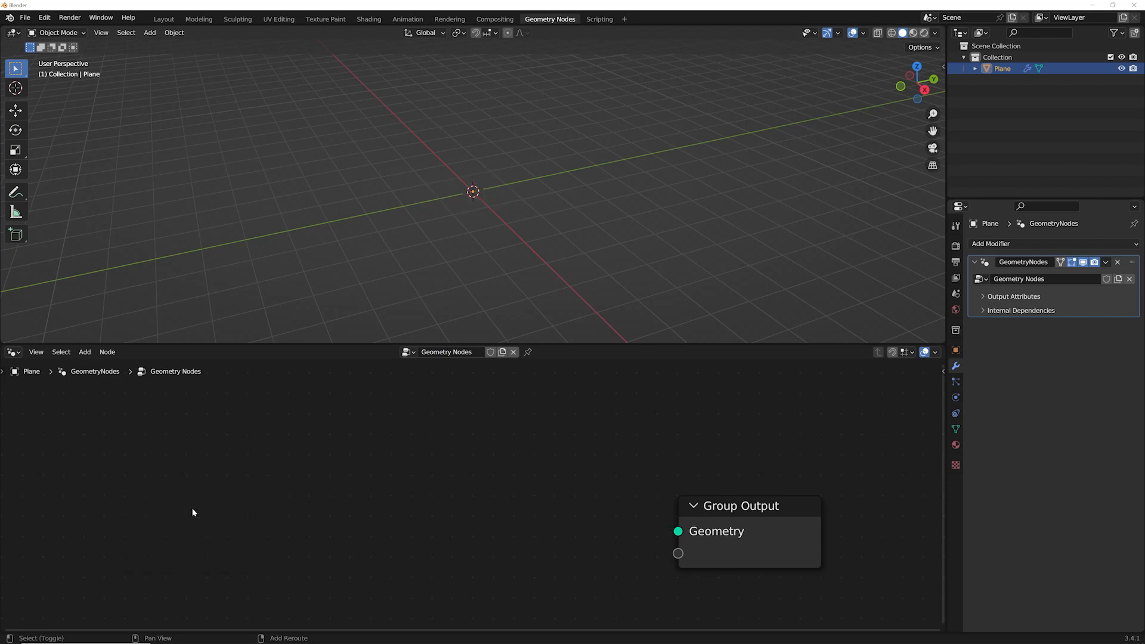
Add a Cylinder mesh primitive node and connect its Mesh output to the Group Output's Geometry input.
{"action": "key", "text": "shift+a"}
{"action": "mouse_move", "coordinate": [161, 494]}
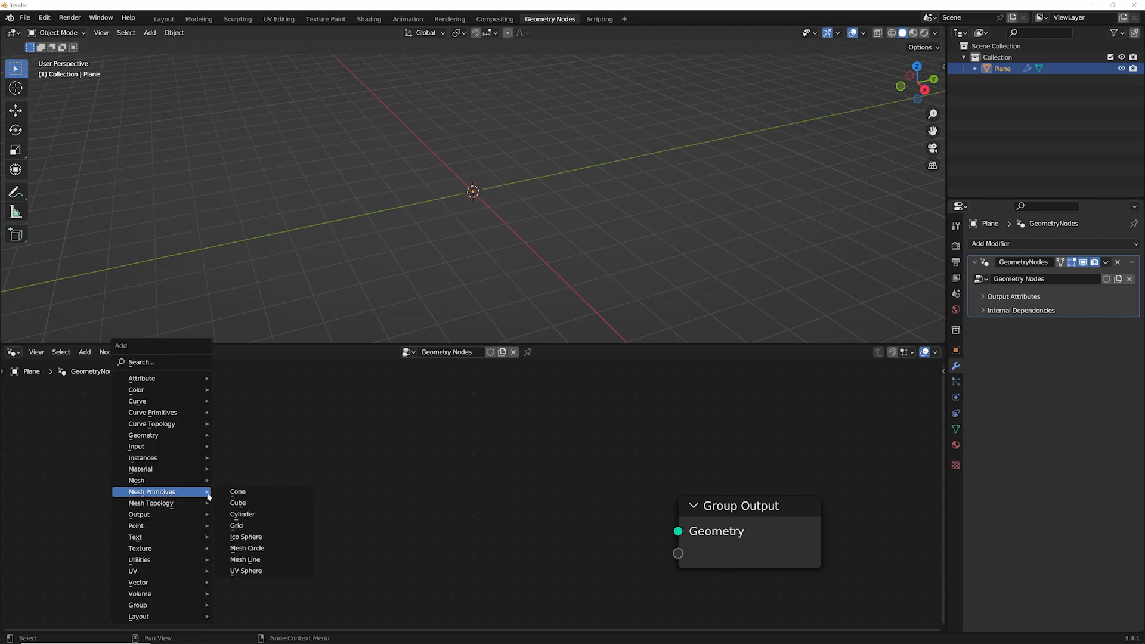
{"action": "left_click", "coordinate": [238, 514]}
{"action": "left_click", "coordinate": [297, 451]}
{"action": "left_click_drag", "start_coordinate": [297, 449], "coordinate": [679, 531]}
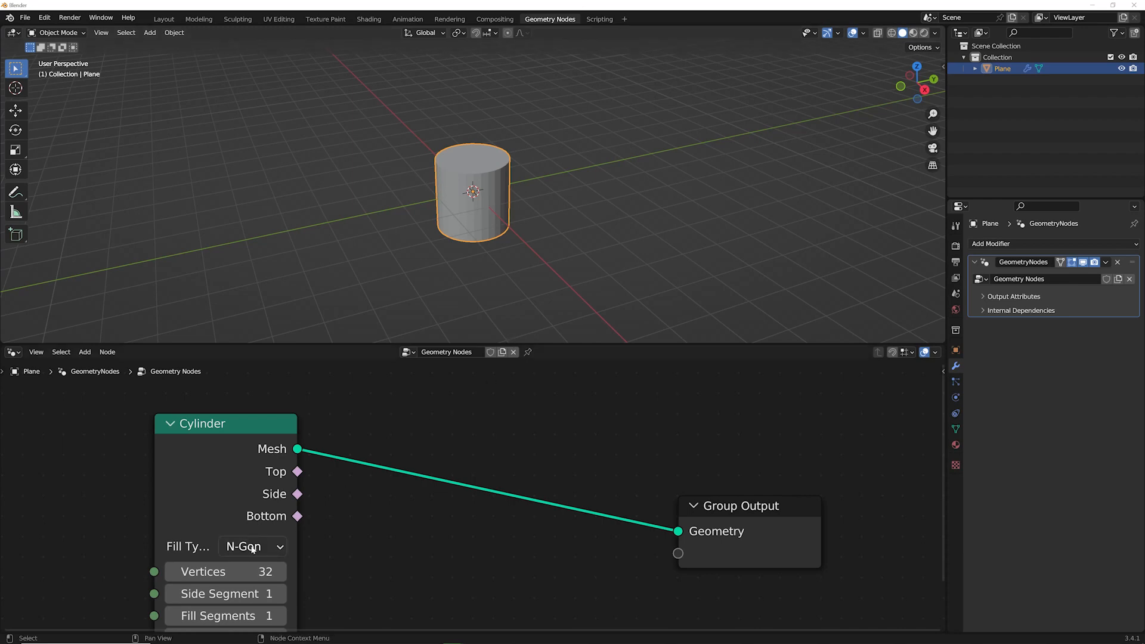
Set the Cylinder node's fill type to None so both ends are open.
{"action": "middle_click_drag", "start_coordinate": [263, 548], "coordinate": [259, 470]}
{"action": "left_click", "coordinate": [260, 470]}
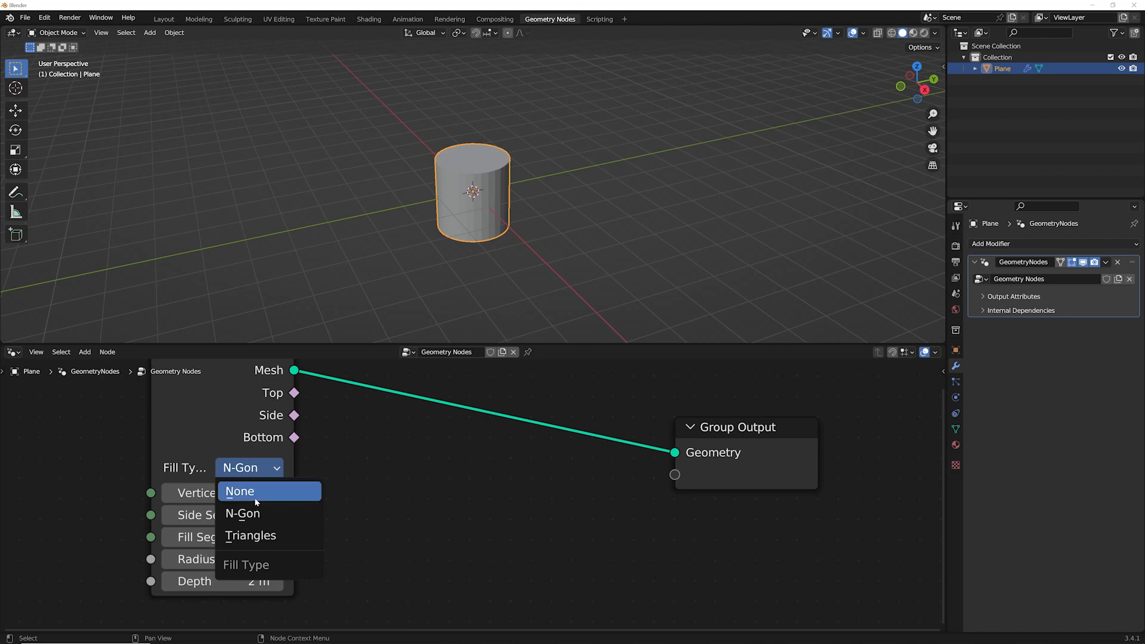
{"action": "left_click", "coordinate": [240, 491]}
{"action": "middle_click_drag", "start_coordinate": [538, 169], "coordinate": [506, 255]}
{"action": "scroll", "coordinate": [507, 255], "scroll_direction": "up", "scroll_amount": 5}
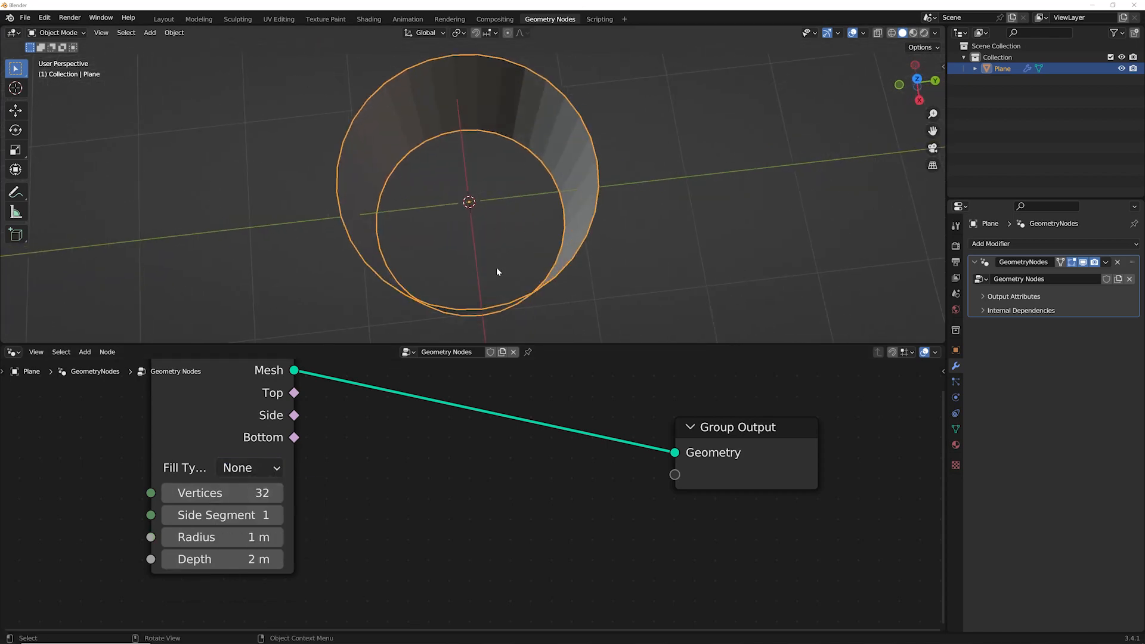
Switch the cylinder's fill type to N-Gon and back to None to compare capped and open ends.
{"action": "left_click", "coordinate": [263, 471]}
{"action": "left_click", "coordinate": [257, 515]}
{"action": "middle_click_drag", "start_coordinate": [536, 161], "coordinate": [534, 101]}
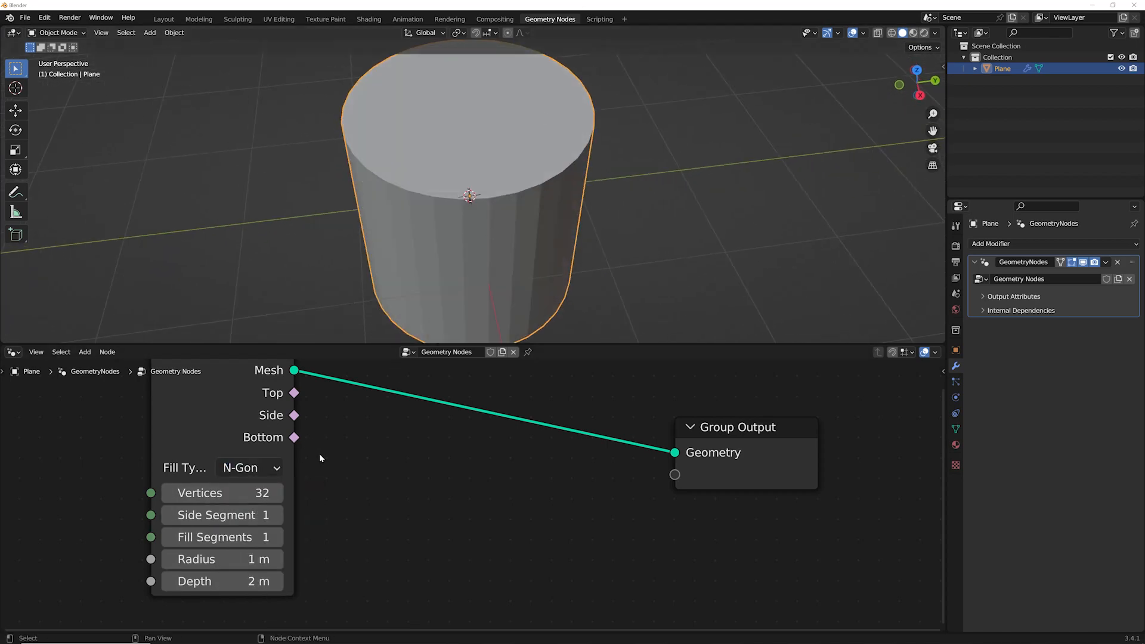
{"action": "left_click", "coordinate": [258, 469]}
{"action": "left_click", "coordinate": [252, 491]}
{"action": "middle_click_drag", "start_coordinate": [489, 138], "coordinate": [488, 183]}
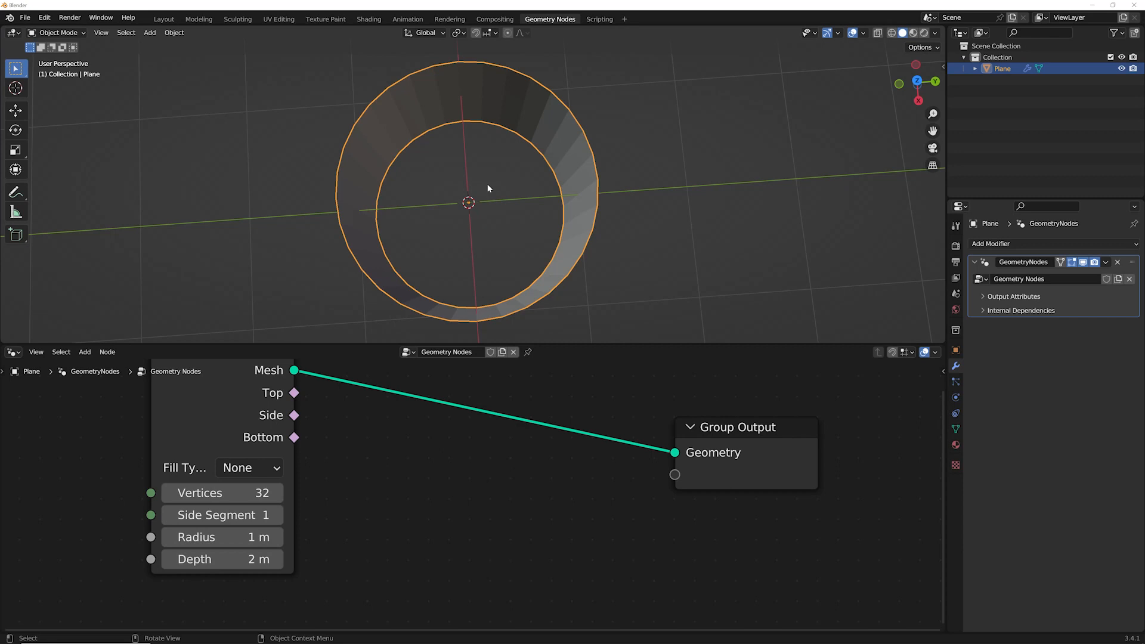
{"action": "middle_click_drag", "start_coordinate": [429, 282], "coordinate": [429, 223]}
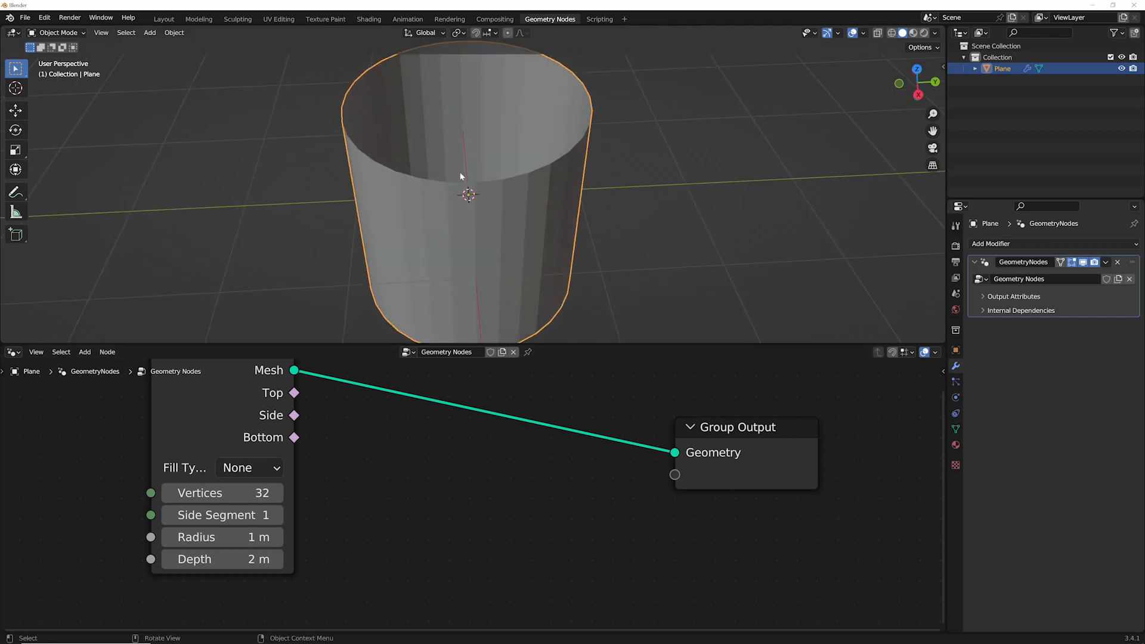
Set the Cylinder node's vertices to 4 to make a square tube.
{"action": "left_click", "coordinate": [221, 493]}
{"action": "type", "text": "4"}
{"action": "key", "text": "Return"}
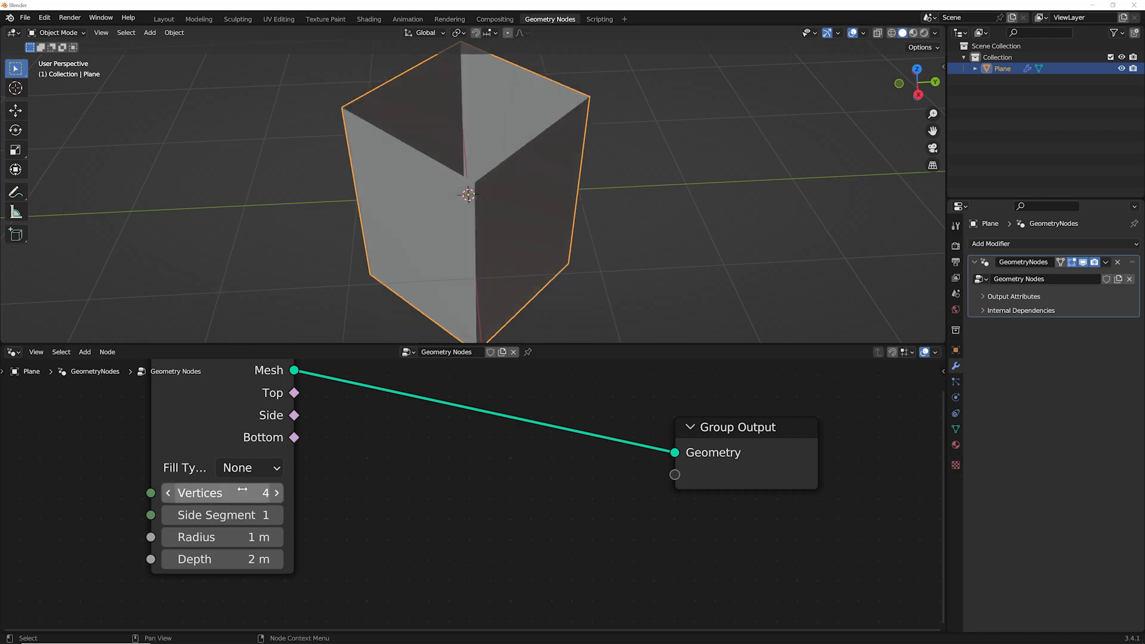
{"action": "middle_click_drag", "start_coordinate": [430, 328], "coordinate": [465, 229]}
{"action": "scroll", "coordinate": [434, 193], "scroll_direction": "down", "scroll_amount": 2}
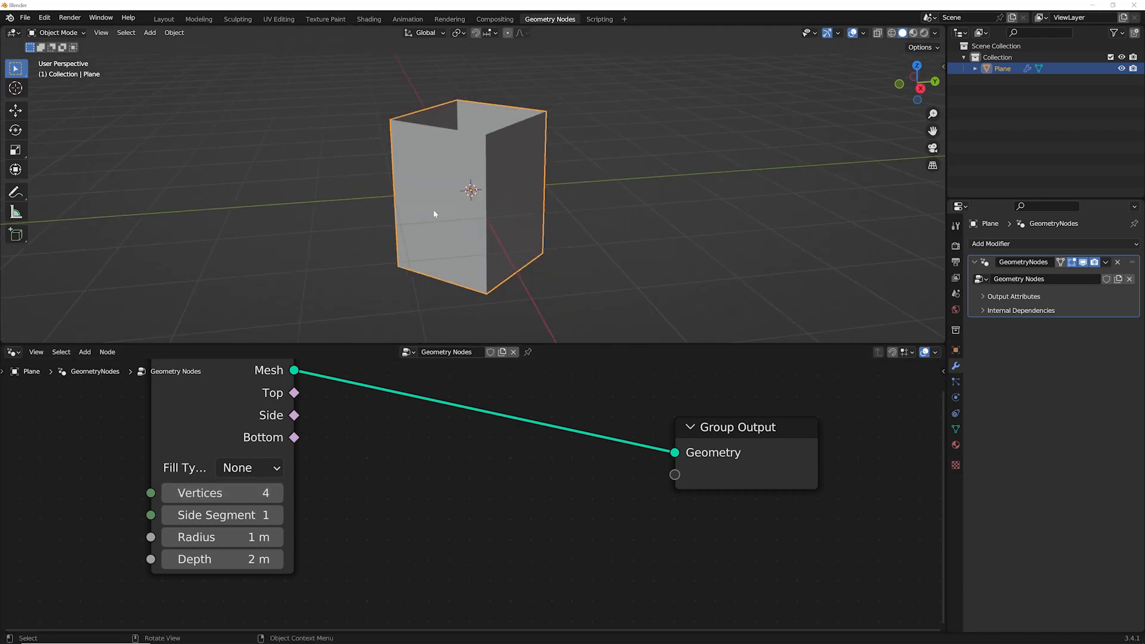
Rotate the tube object 90° about the global X axis and 45° about the global Y axis.
{"action": "type", "text": "rx"}
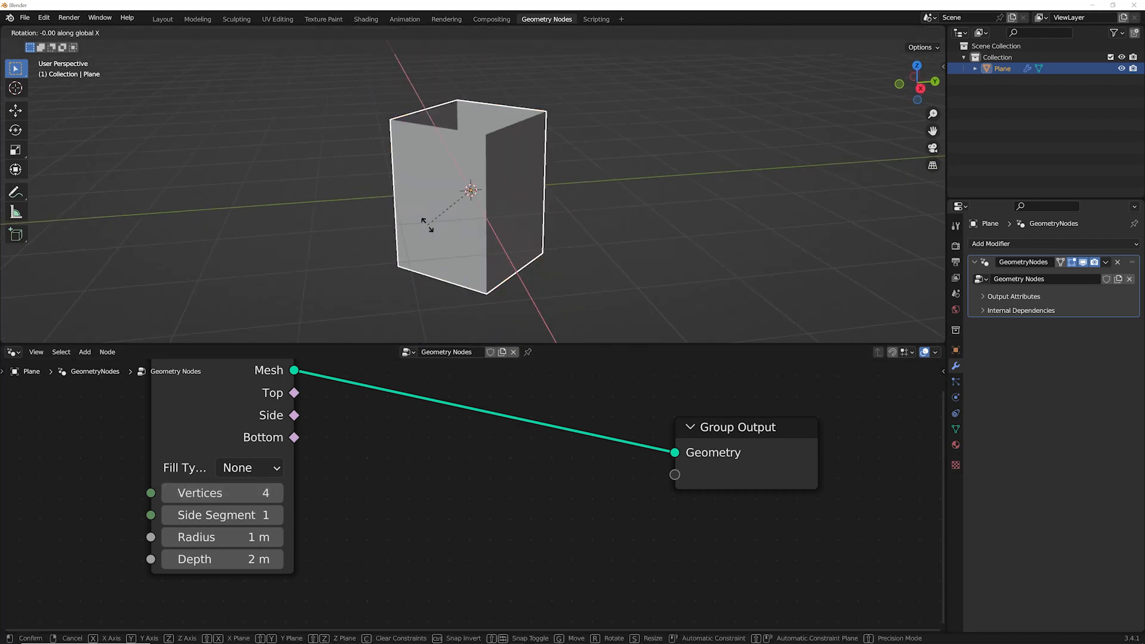
{"action": "type", "text": "90"}
{"action": "key", "text": "Return"}
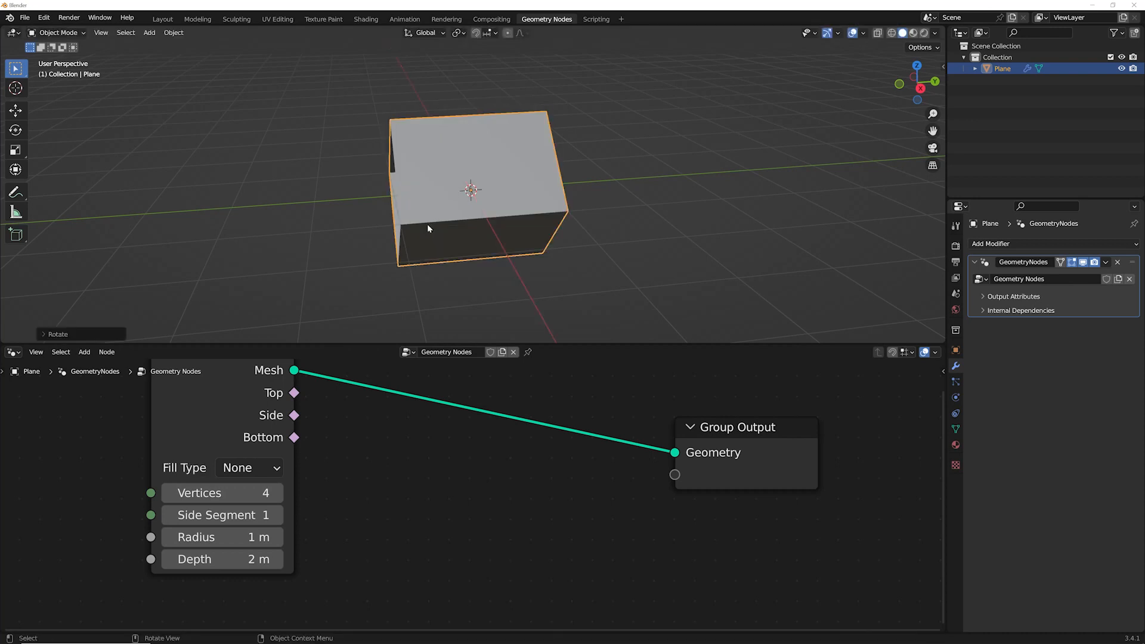
{"action": "type", "text": "ry40"}
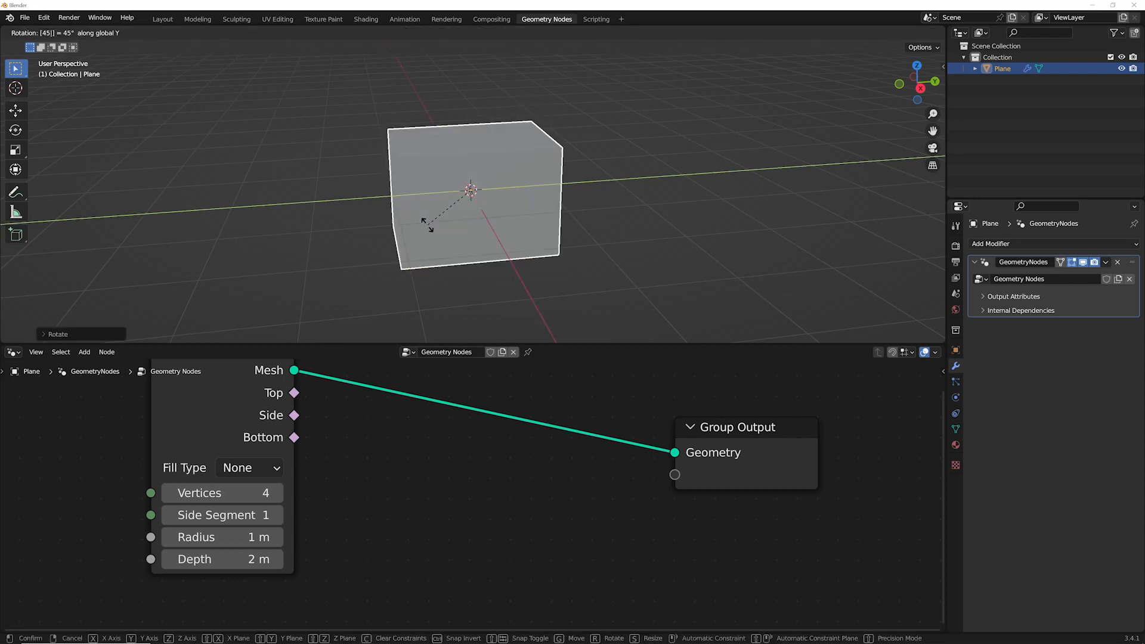
{"action": "key", "text": "Return"}
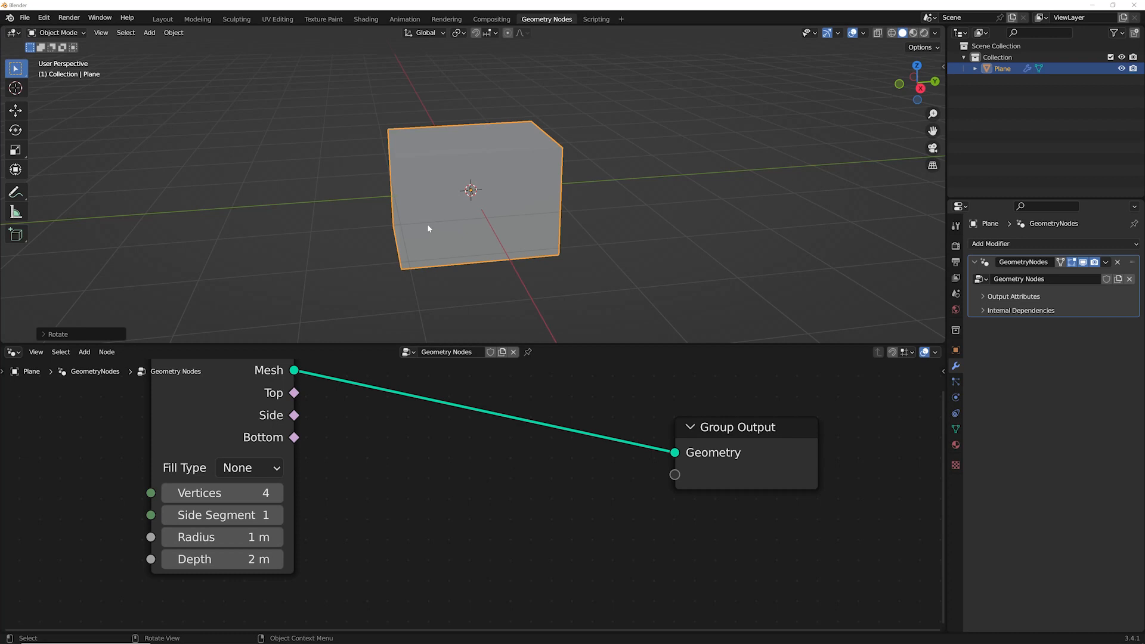
Set the Cylinder node's depth to 10 m to lengthen the tube into a tunnel.
{"action": "middle_click_drag", "start_coordinate": [371, 174], "coordinate": [465, 310]}
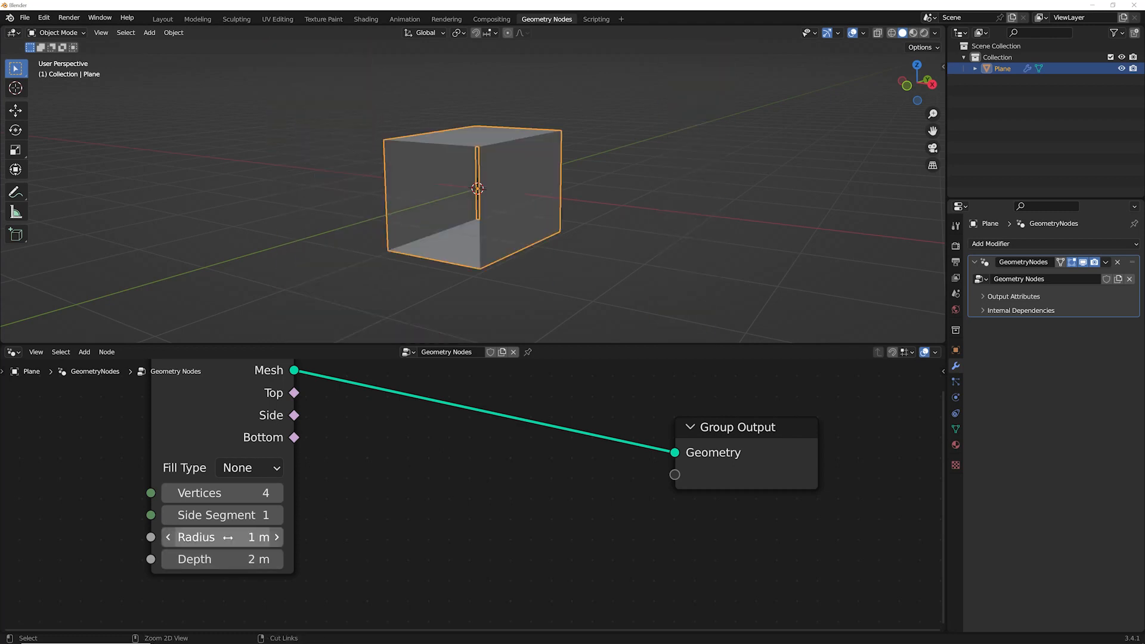
{"action": "left_click", "coordinate": [220, 559]}
{"action": "type", "text": "10"}
{"action": "key", "text": "Return"}
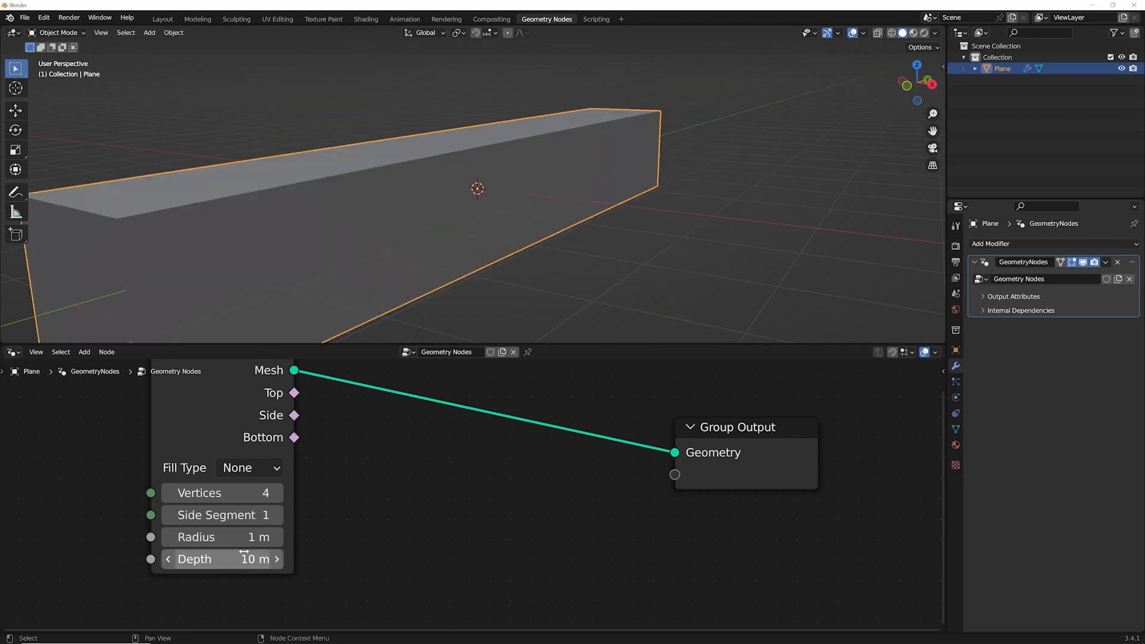
Add a second mesh plane at the centre of the tunnel and select the tunnel object.
{"action": "key", "text": "shift+a"}
{"action": "mouse_move", "coordinate": [449, 121]}
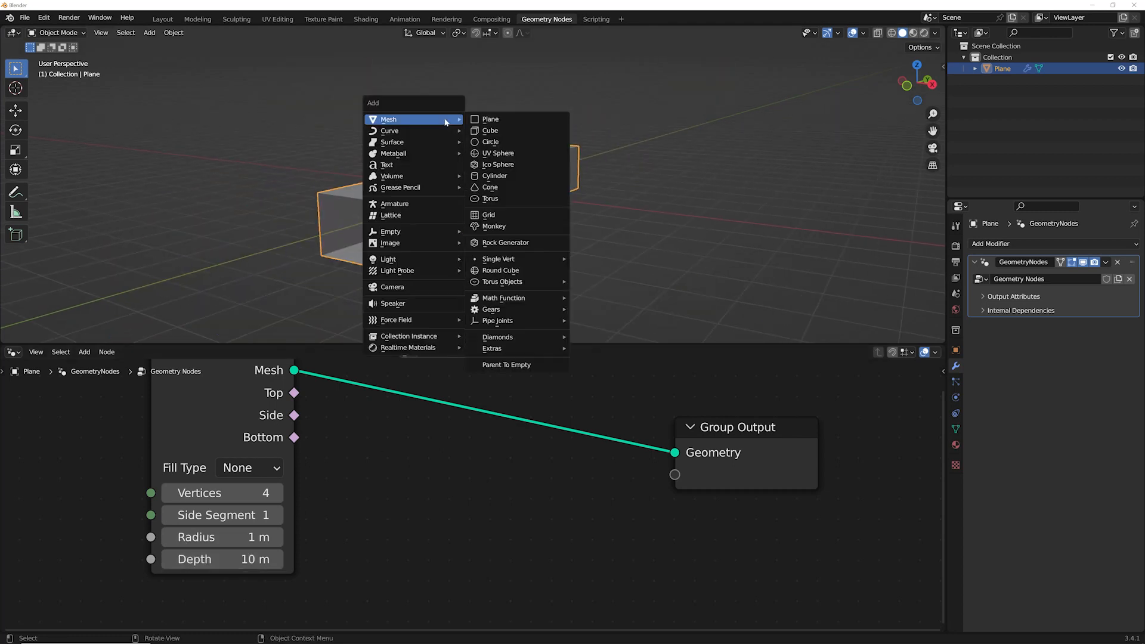
{"action": "left_click", "coordinate": [494, 120]}
{"action": "left_click", "coordinate": [383, 242]}
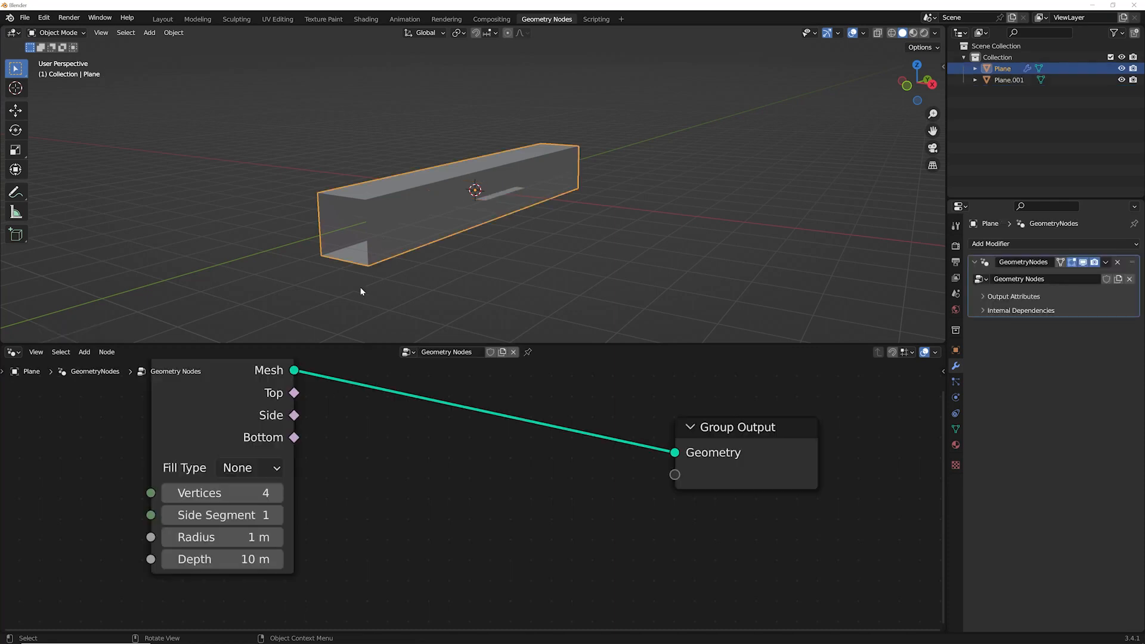
{"action": "left_click", "coordinate": [361, 287]}
{"action": "left_click", "coordinate": [362, 263]}
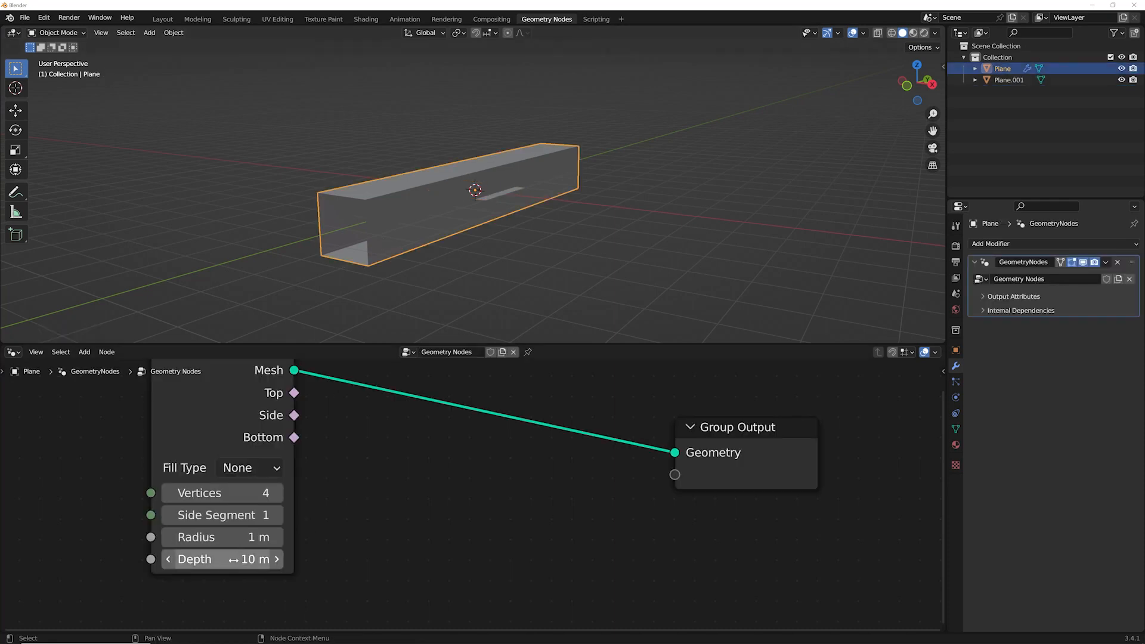
Scale the second plane by a factor of 5 to compare it with the tunnel's length.
{"action": "left_click", "coordinate": [497, 196]}
{"action": "type", "text": "s"}
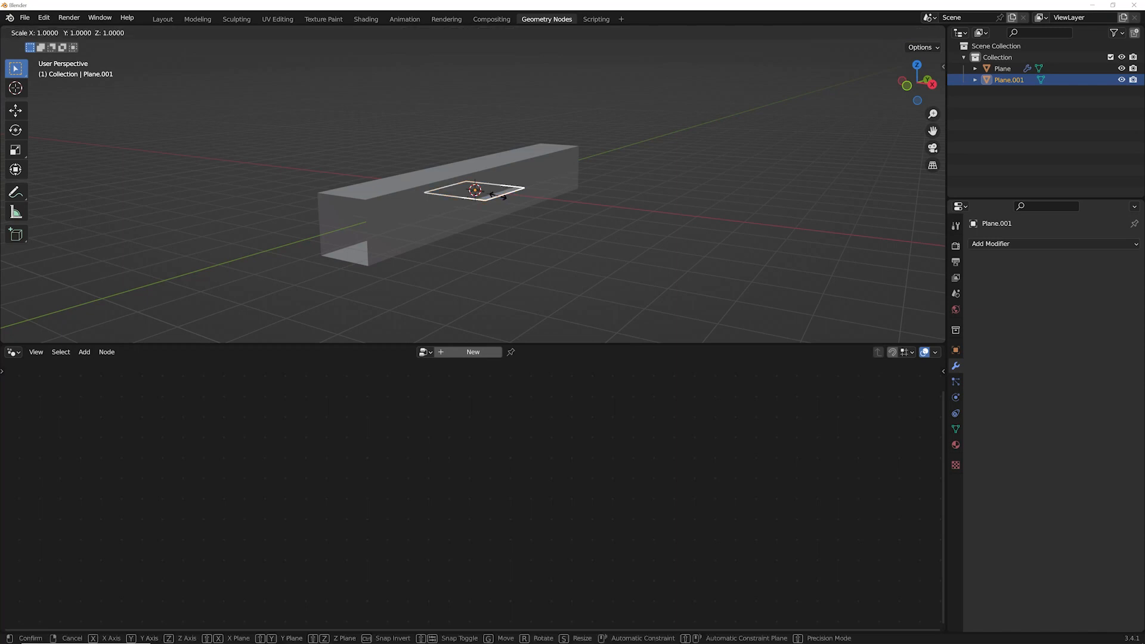
{"action": "type", "text": "5"}
{"action": "key", "text": "Return"}
{"action": "middle_click_drag", "start_coordinate": [466, 208], "coordinate": [450, 304]}
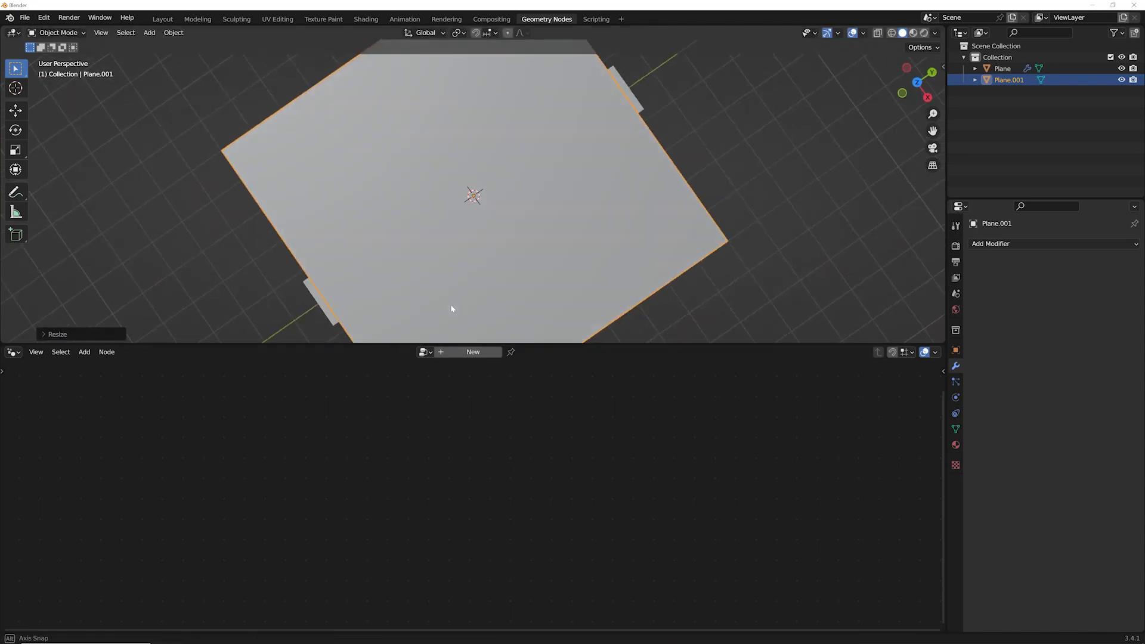
{"action": "middle_click_drag", "start_coordinate": [529, 121], "coordinate": [486, 192]}
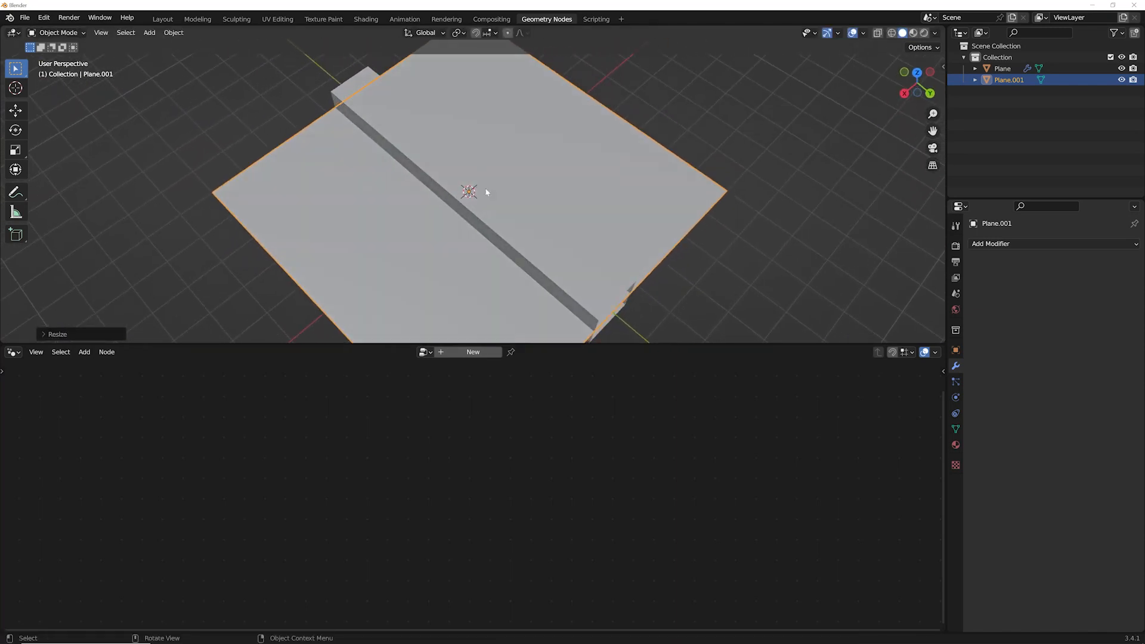
Delete the enlarged second plane, keeping only the tunnel object.
{"action": "left_click", "coordinate": [449, 164]}
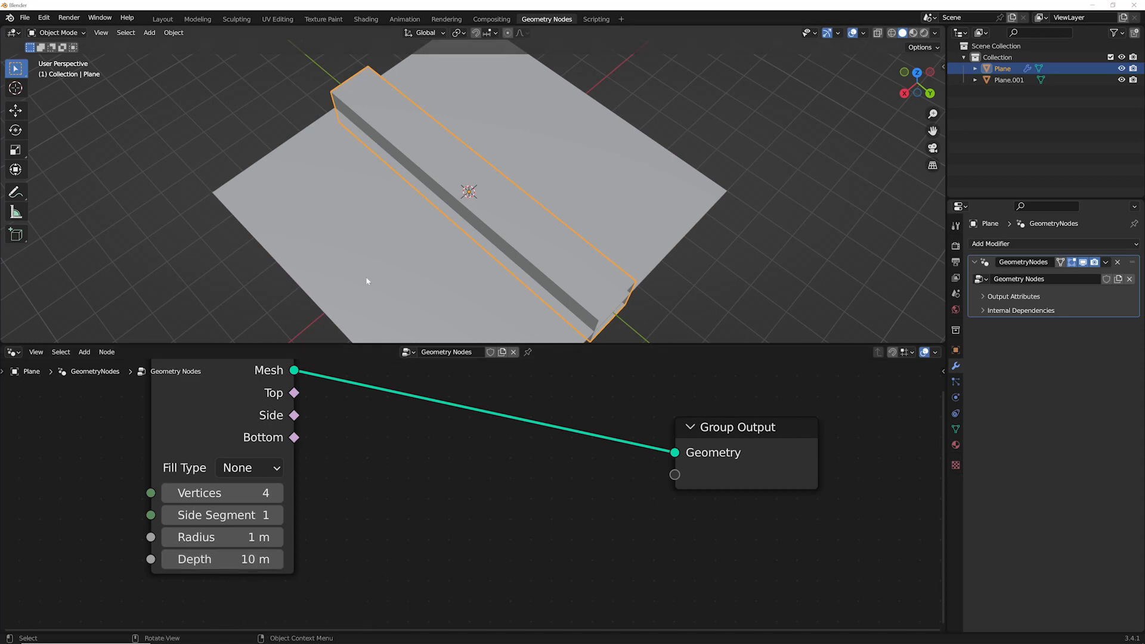
{"action": "middle_click_drag", "start_coordinate": [371, 277], "coordinate": [506, 226]}
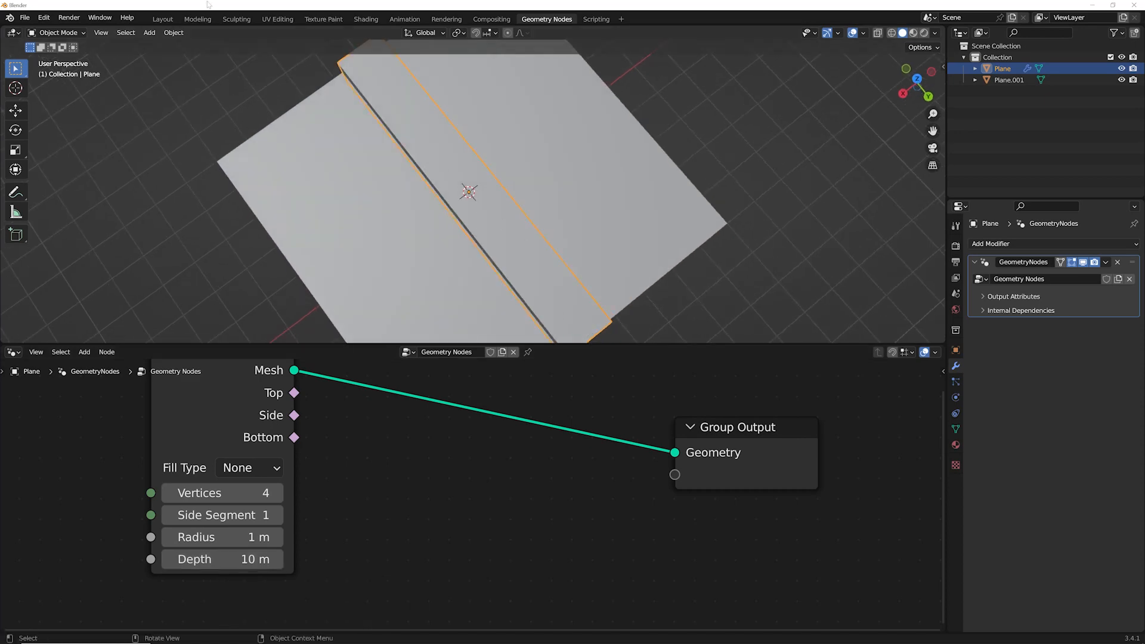
{"action": "left_click", "coordinate": [357, 246]}
{"action": "key", "text": "Delete"}
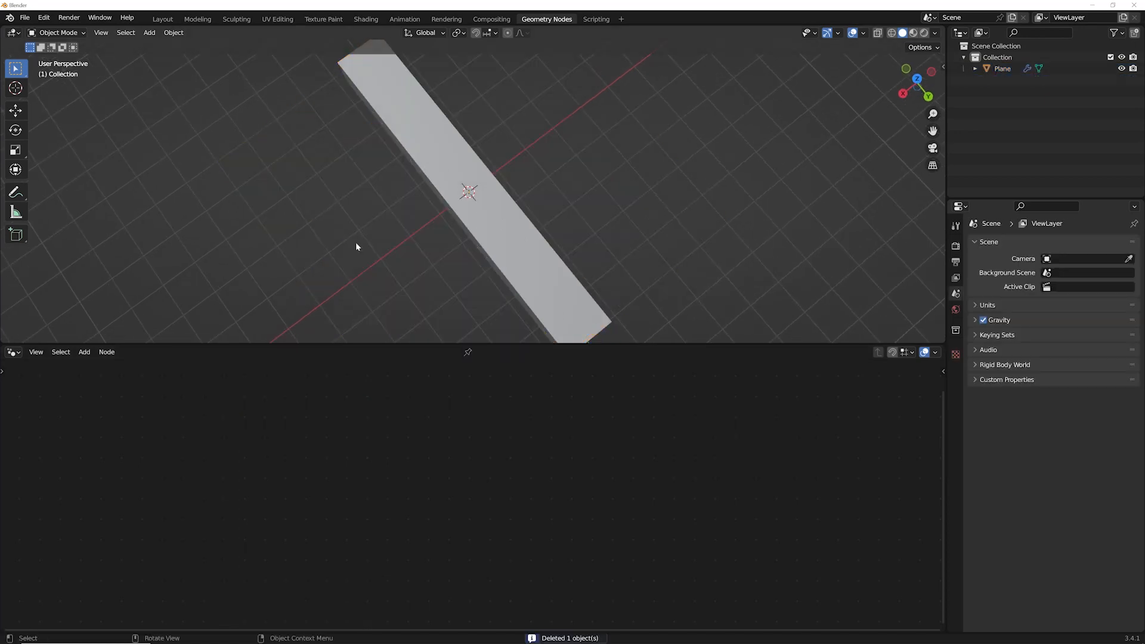
Select the tunnel object and look into its interior from the open end.
{"action": "left_click", "coordinate": [447, 154]}
{"action": "middle_click_drag", "start_coordinate": [447, 153], "coordinate": [523, 223]}
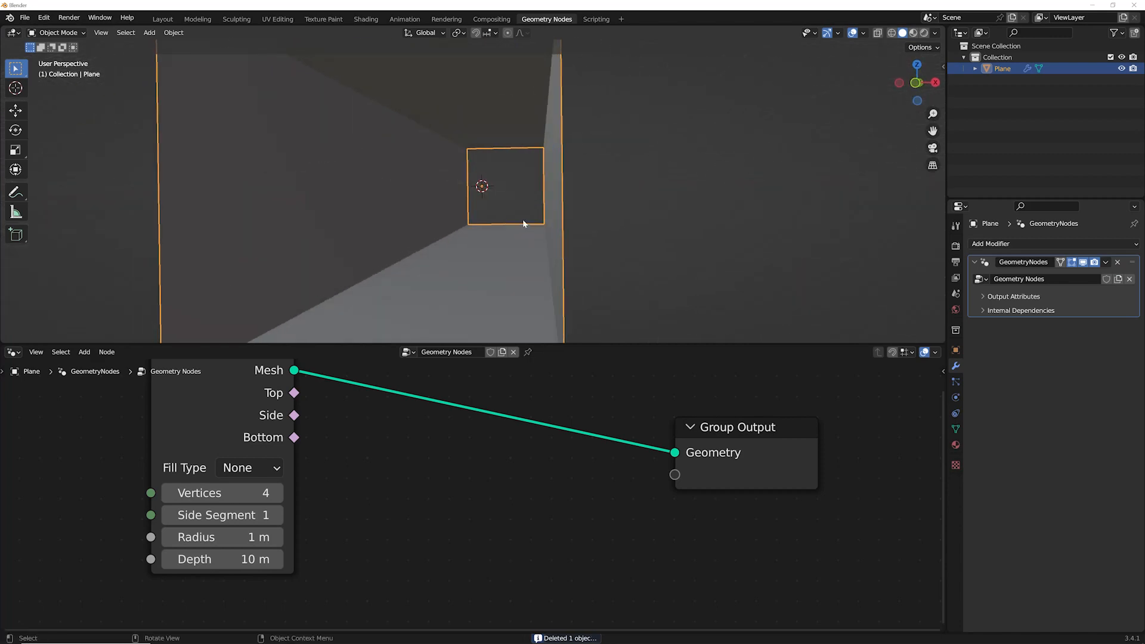
{"action": "scroll", "coordinate": [491, 219], "scroll_direction": "down", "scroll_amount": 2}
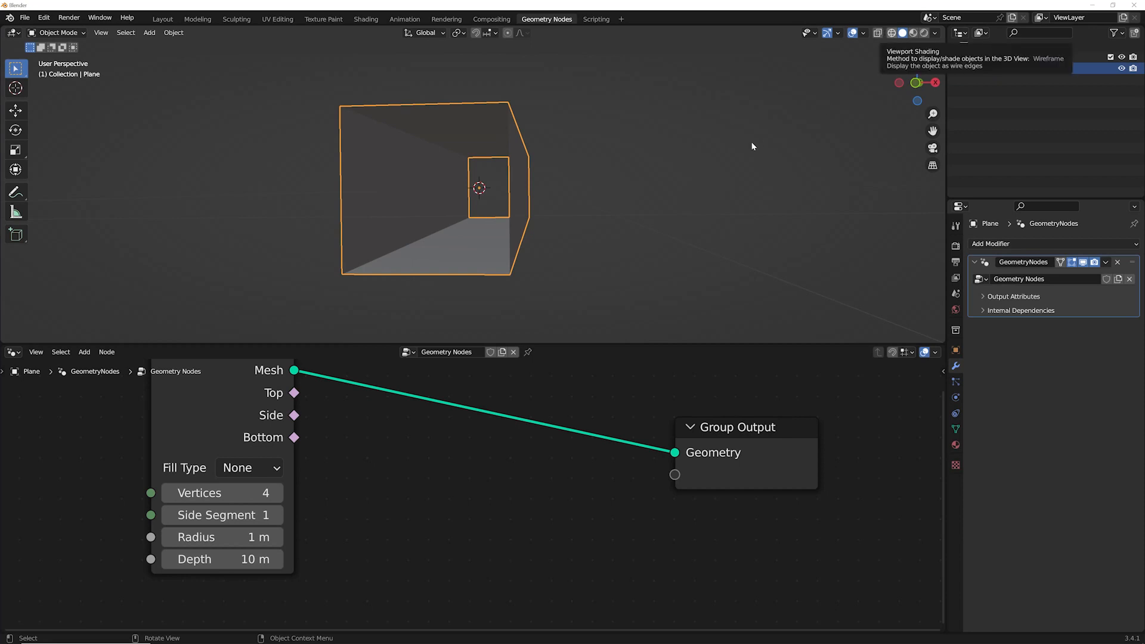
Switch the viewport to wireframe shading and view the tunnel from the right side.
{"action": "key", "text": "shift+z"}
{"action": "key", "text": "grave"}
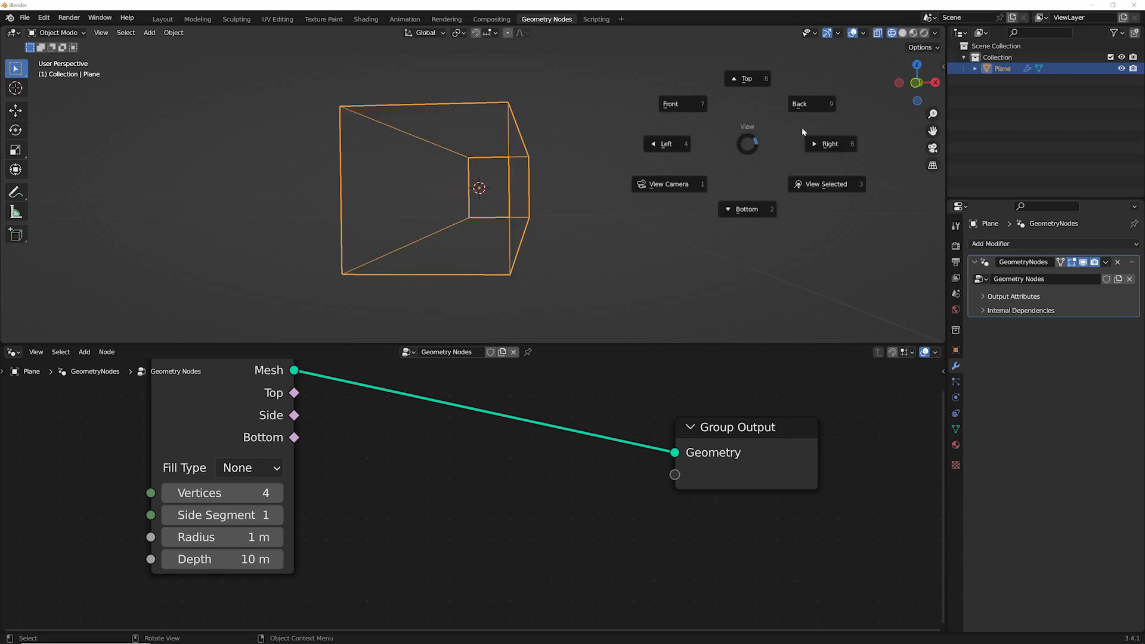
{"action": "left_click", "coordinate": [817, 143]}
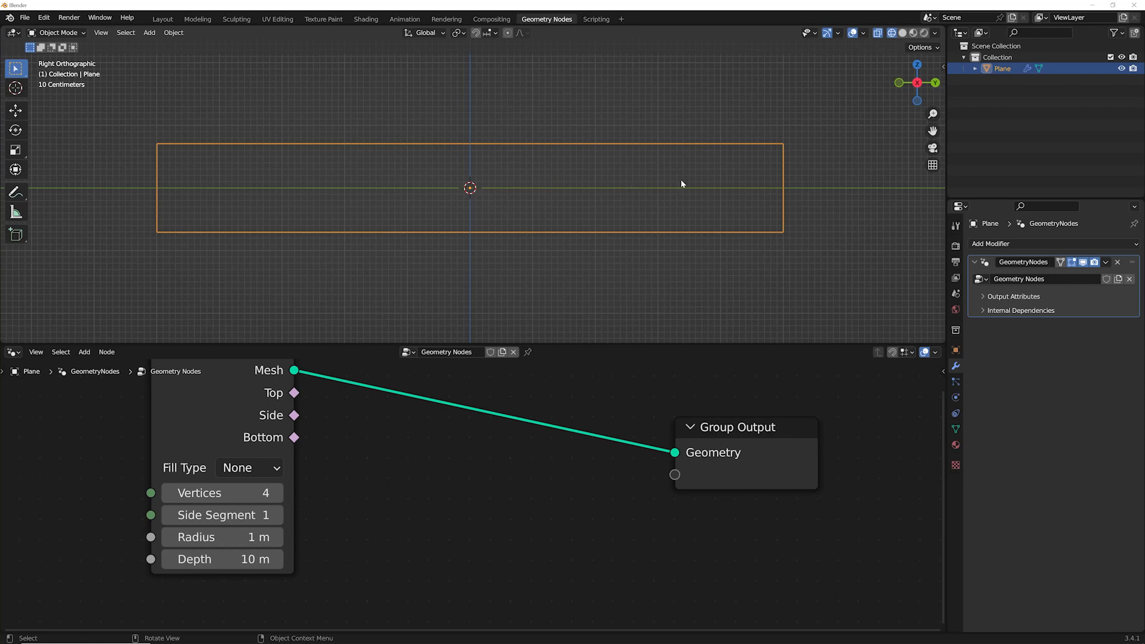
{"action": "scroll", "coordinate": [585, 233], "scroll_direction": "up", "scroll_amount": 1}
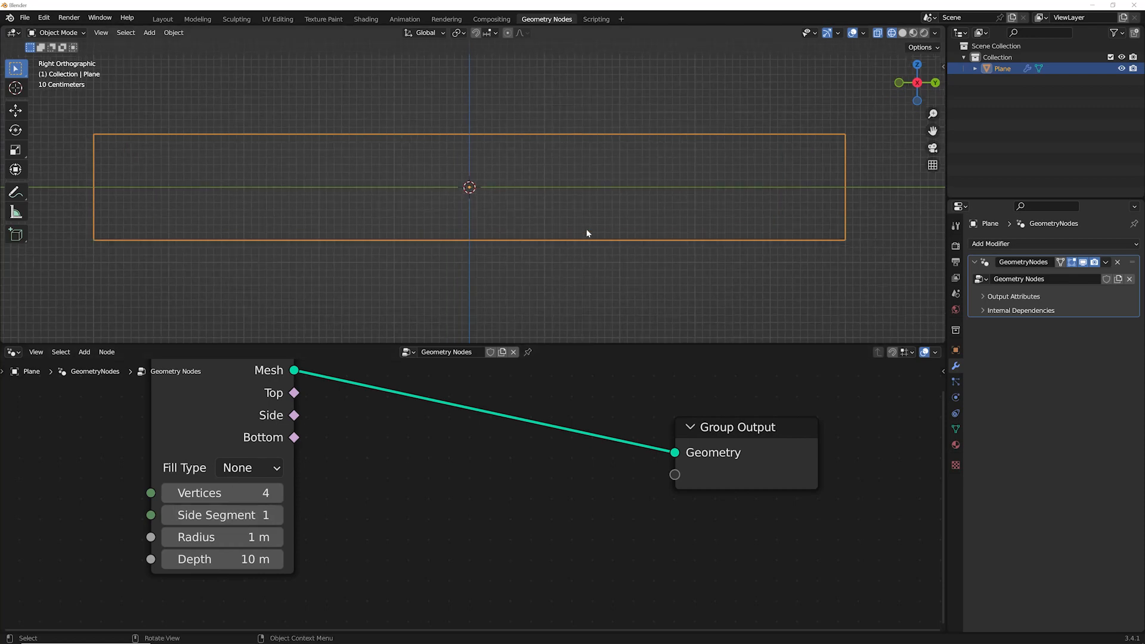
Set the Cylinder node's side segments to 8.
{"action": "left_click", "coordinate": [278, 516]}
{"action": "left_click", "coordinate": [277, 516]}
{"action": "left_click", "coordinate": [277, 516]}
{"action": "left_click", "coordinate": [278, 517]}
{"action": "left_click", "coordinate": [277, 516]}
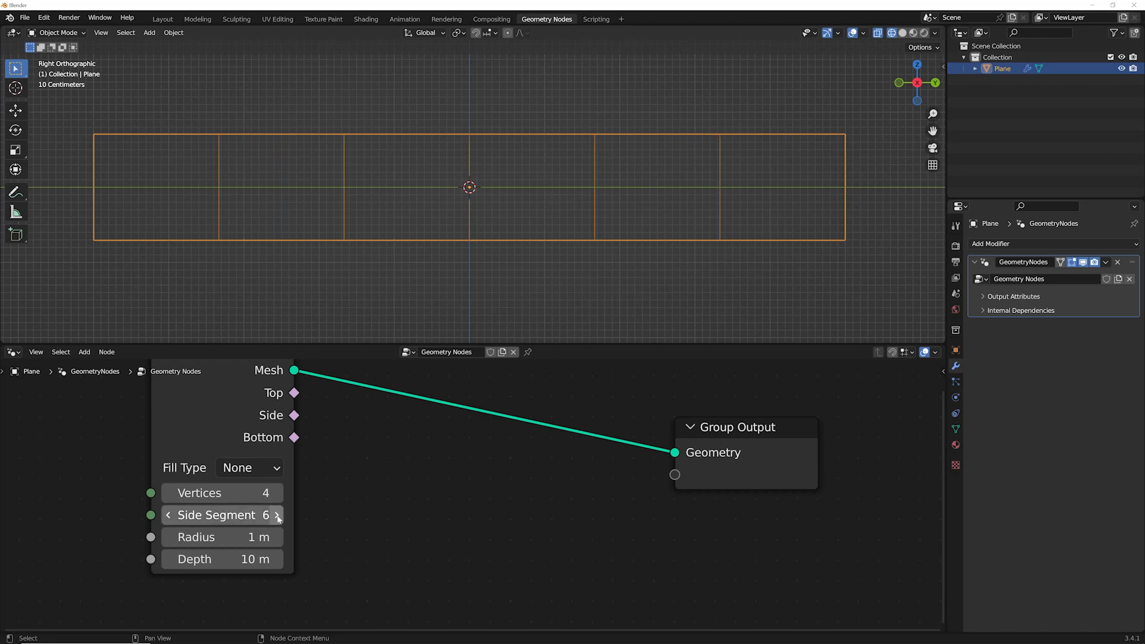
{"action": "left_click", "coordinate": [277, 516]}
{"action": "left_click", "coordinate": [278, 516]}
{"action": "left_click", "coordinate": [277, 516]}
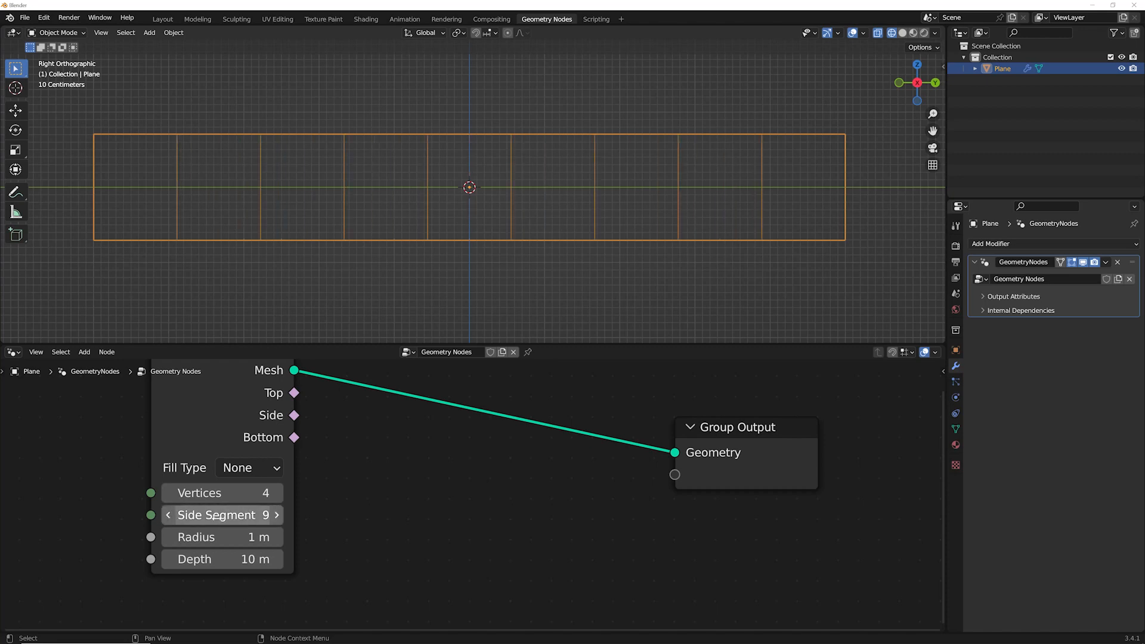
{"action": "left_click", "coordinate": [168, 516]}
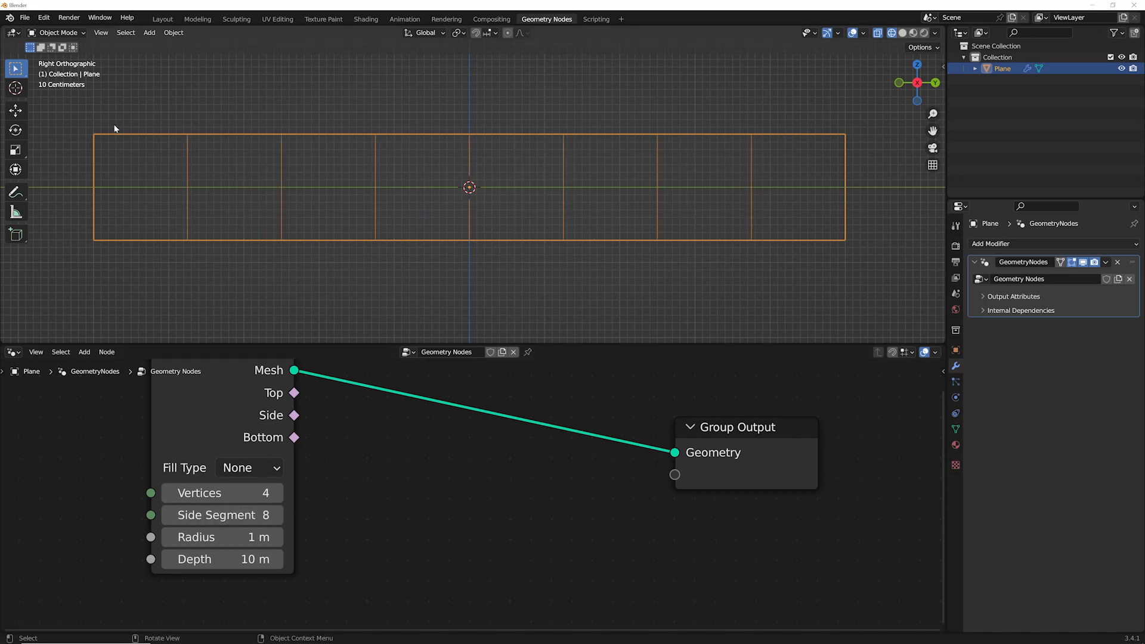
{"action": "middle_click_drag", "start_coordinate": [115, 171], "coordinate": [284, 177]}
Insert a Subdivide Mesh node into the link between Cylinder and Group Output.
{"action": "middle_click_drag", "start_coordinate": [391, 422], "coordinate": [316, 479]}
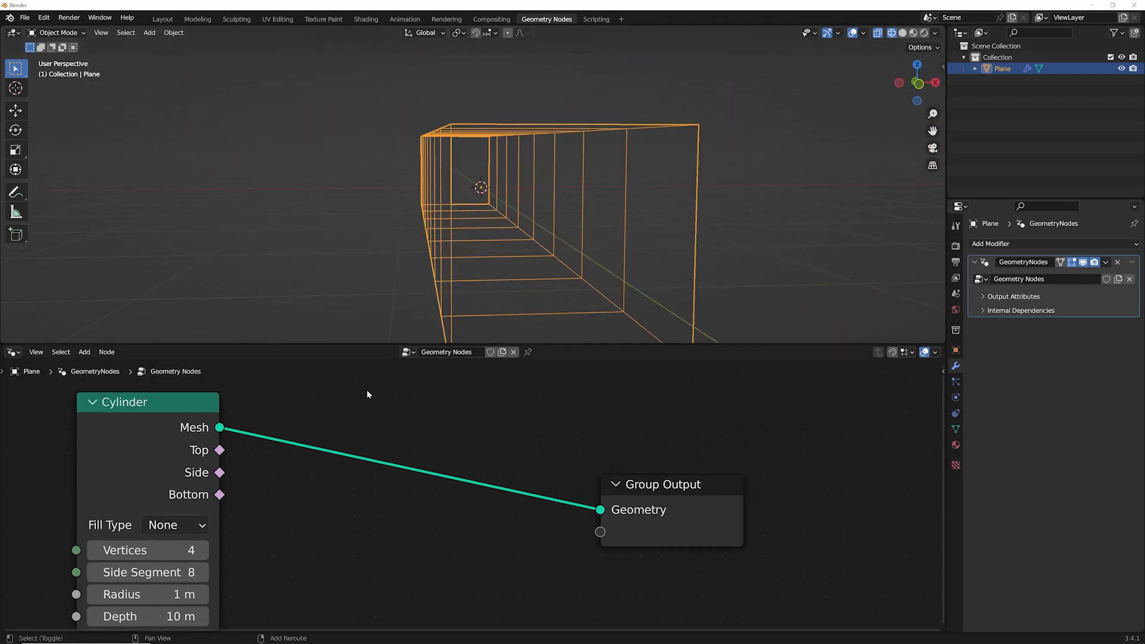
{"action": "key", "text": "shift+a"}
{"action": "left_click", "coordinate": [322, 272]}
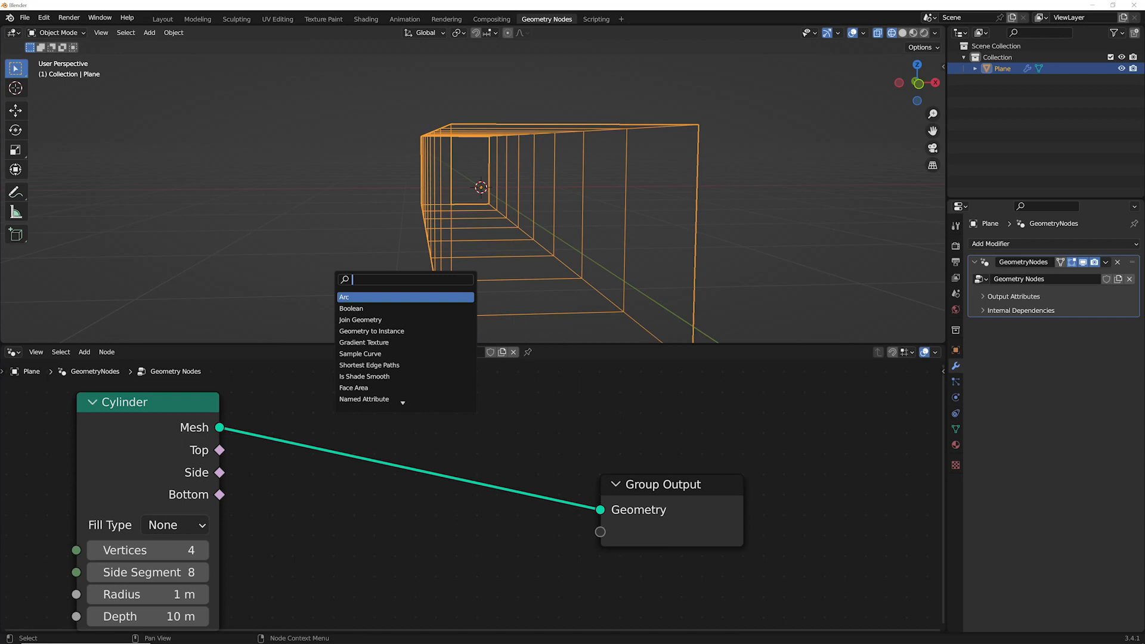
{"action": "type", "text": "sub"}
{"action": "key", "text": "Return"}
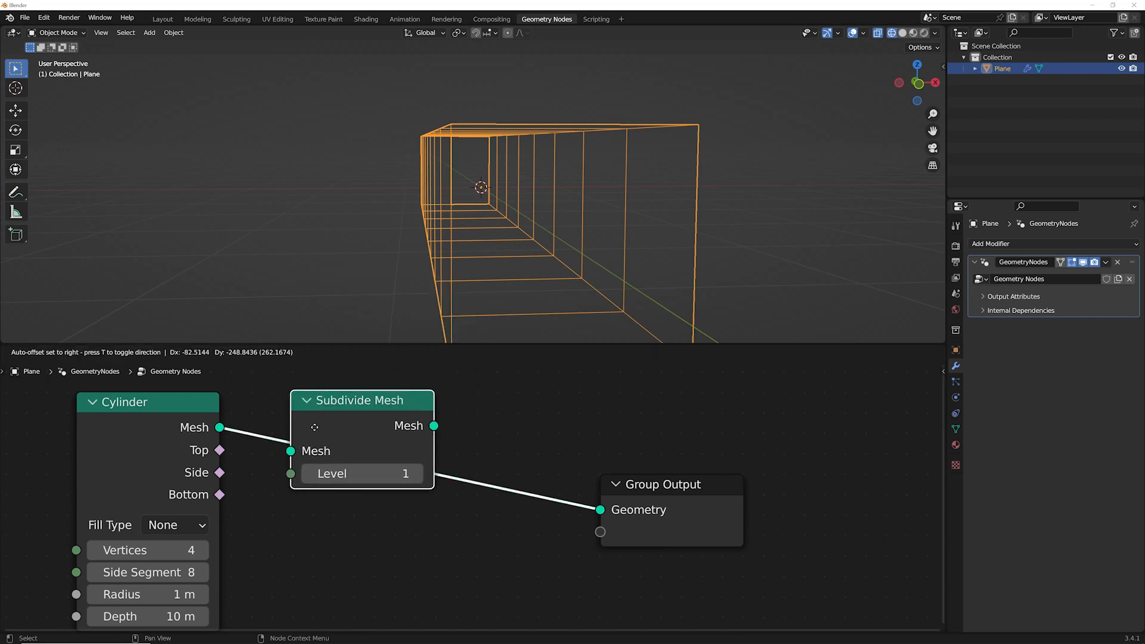
{"action": "left_click", "coordinate": [317, 414]}
{"action": "middle_click_drag", "start_coordinate": [594, 172], "coordinate": [525, 178]}
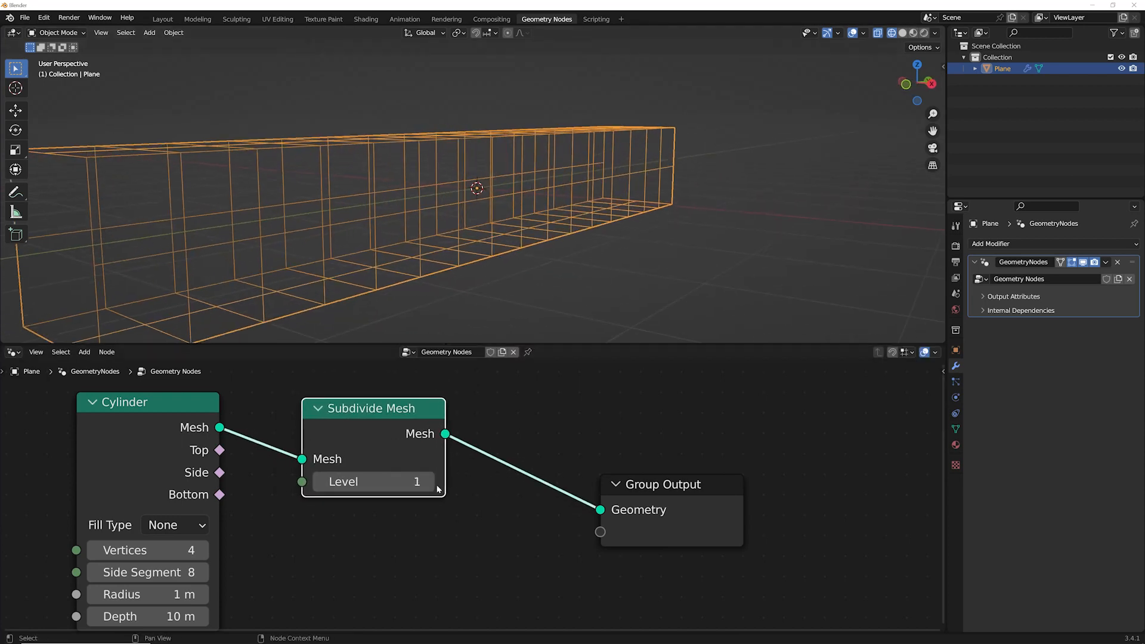
Try Subdivide Mesh levels up to 6 and bring the level back to 1.
{"action": "left_click", "coordinate": [430, 482]}
{"action": "left_click", "coordinate": [430, 483]}
{"action": "left_click", "coordinate": [430, 483]}
{"action": "left_click", "coordinate": [430, 482]}
{"action": "left_click", "coordinate": [430, 483]}
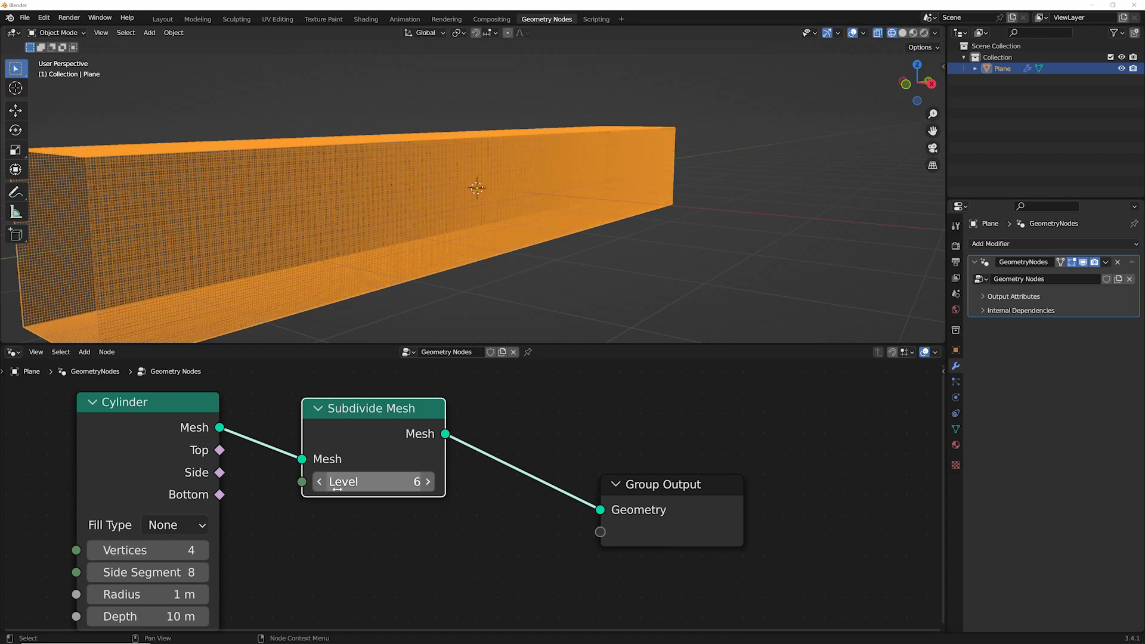
{"action": "left_click", "coordinate": [319, 483]}
{"action": "left_click", "coordinate": [319, 483]}
{"action": "left_click", "coordinate": [320, 483]}
{"action": "left_click", "coordinate": [319, 483]}
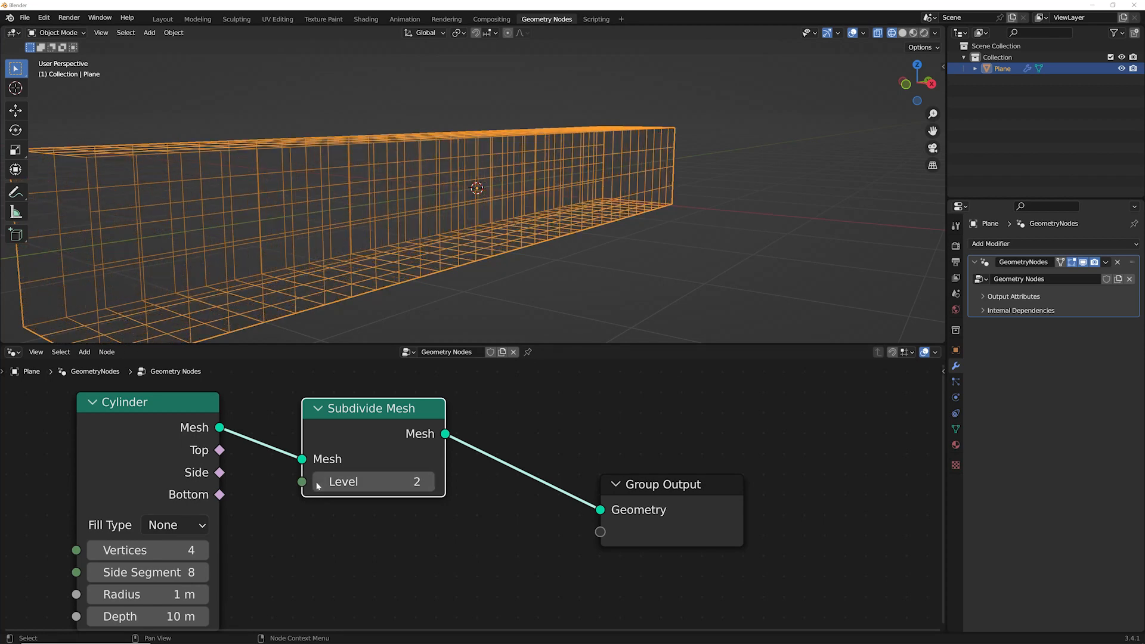
{"action": "left_click", "coordinate": [319, 483]}
{"action": "middle_click_drag", "start_coordinate": [375, 205], "coordinate": [434, 195]}
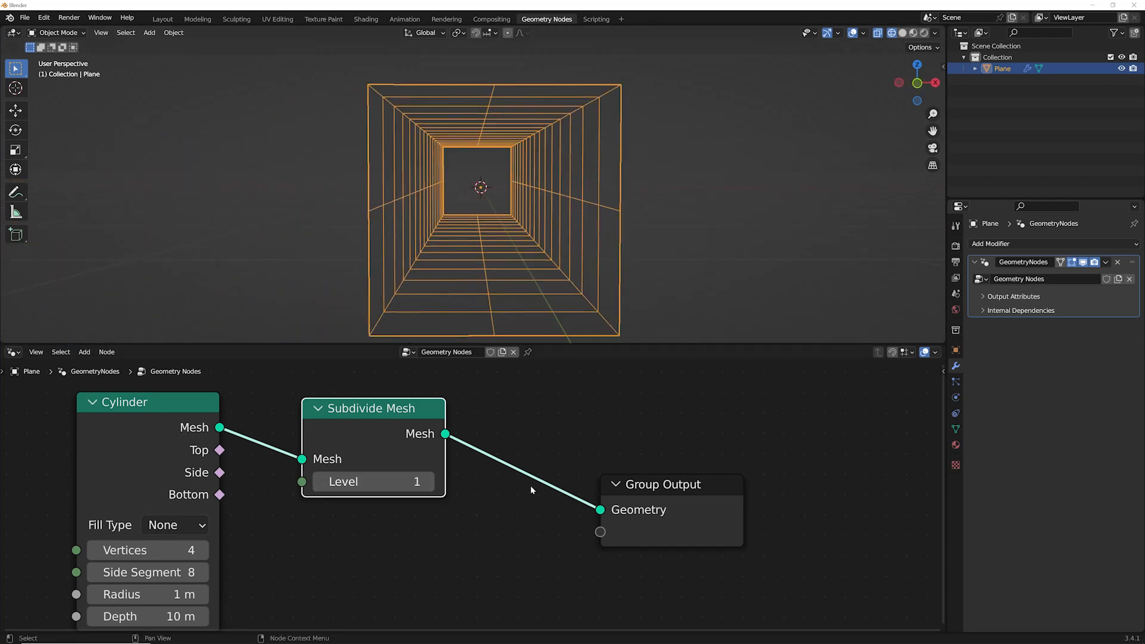
Move Group Output away from Subdivide Mesh and insert a Separate Geometry node into the link between them.
{"action": "middle_click_drag", "start_coordinate": [531, 487], "coordinate": [192, 488]}
{"action": "left_click_drag", "start_coordinate": [347, 494], "coordinate": [730, 419]}
{"action": "mouse_move", "coordinate": [729, 427]}
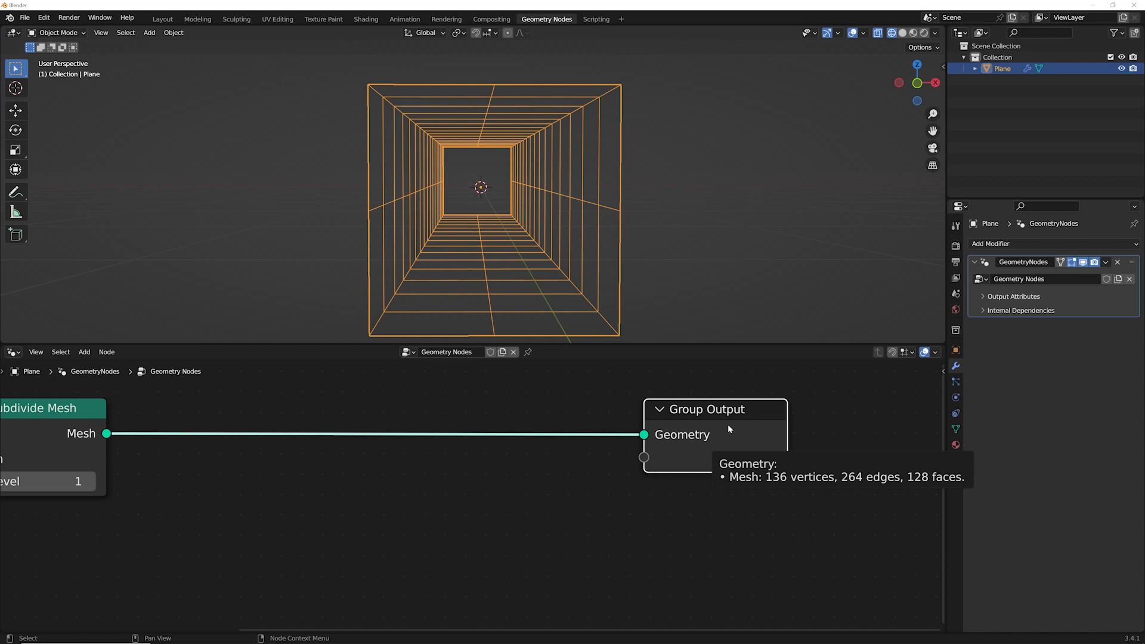
{"action": "key", "text": "Home"}
{"action": "key", "text": "shift+a"}
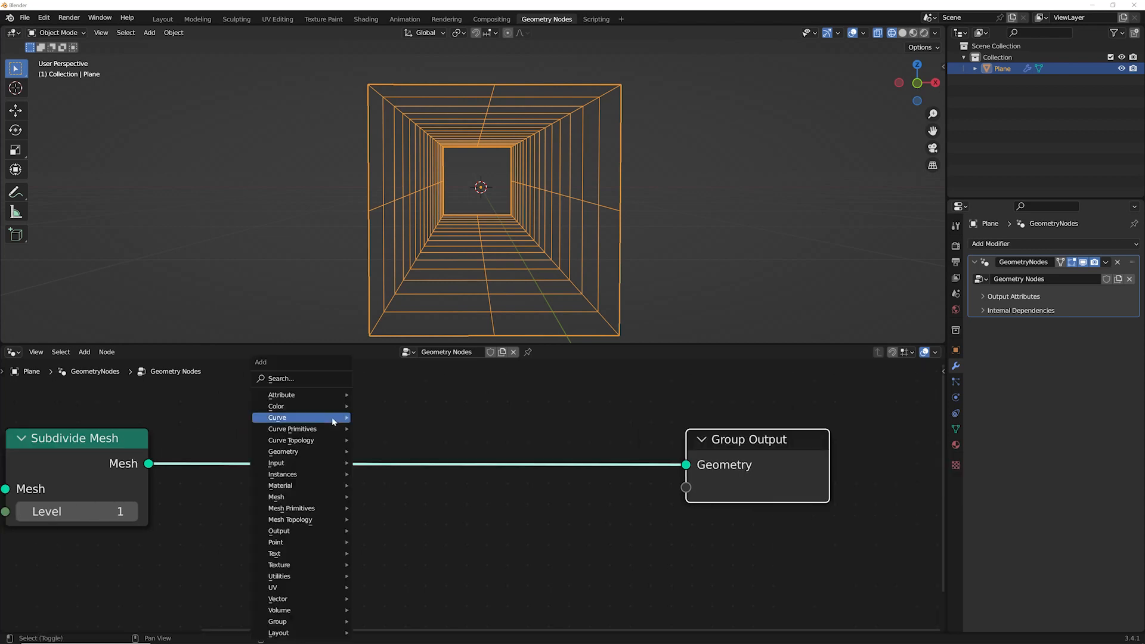
{"action": "left_click", "coordinate": [338, 380]}
{"action": "type", "text": "sep"}
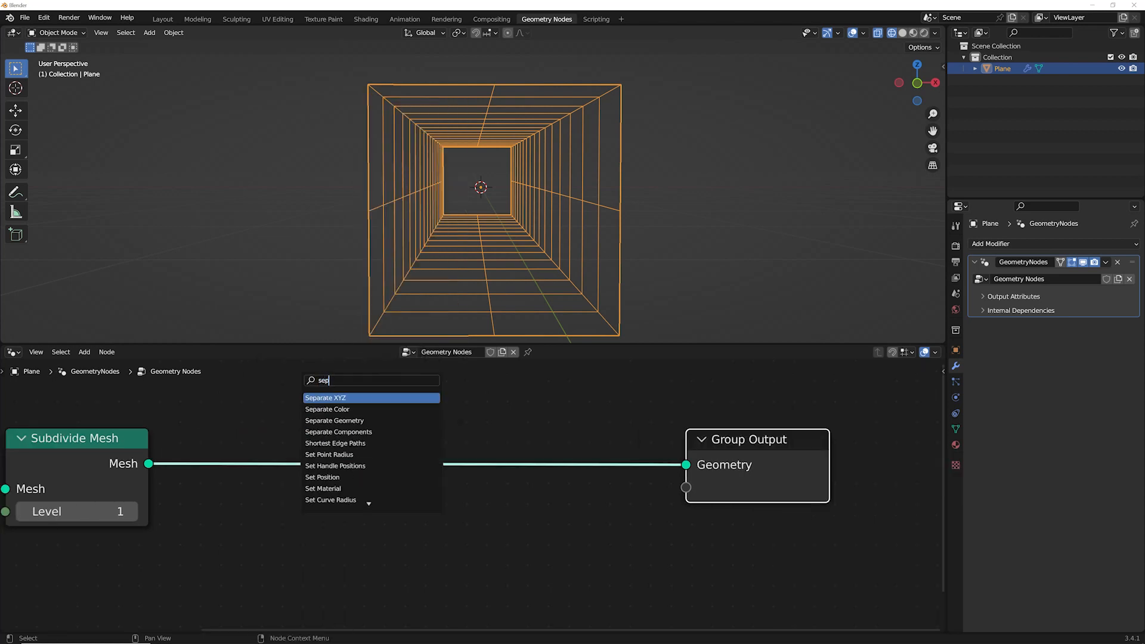
{"action": "left_click", "coordinate": [367, 421]}
{"action": "left_click", "coordinate": [398, 465]}
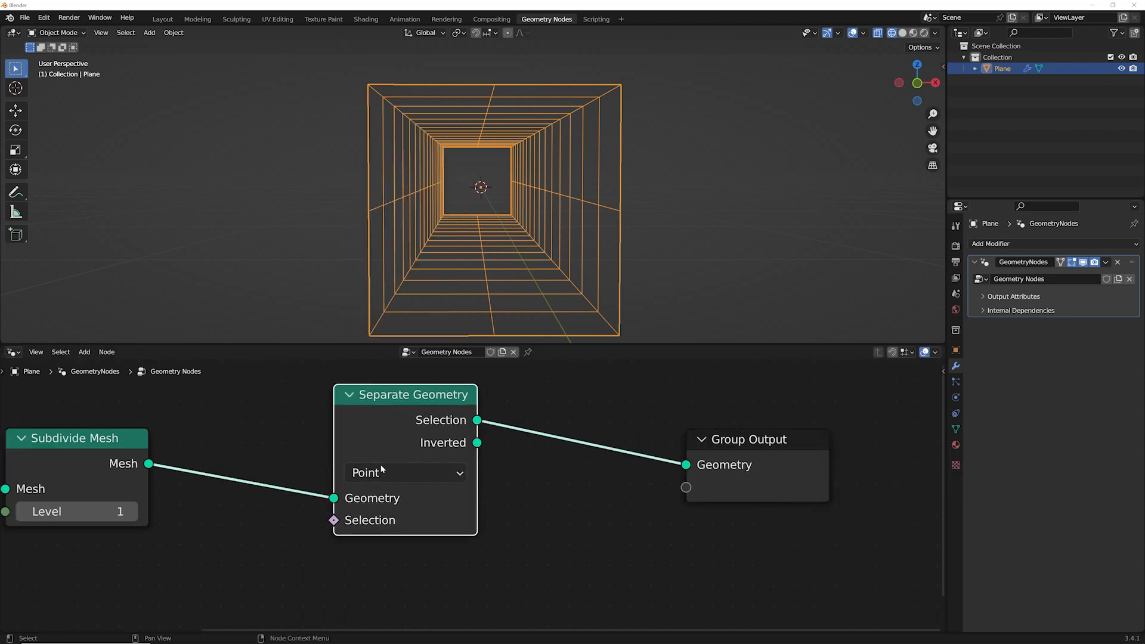
Set the Separate Geometry node's domain to Face and move the node closer to Group Output.
{"action": "left_click", "coordinate": [382, 473]}
{"action": "left_click", "coordinate": [381, 473]}
{"action": "left_click", "coordinate": [381, 473]}
{"action": "left_click", "coordinate": [369, 540]}
{"action": "scroll", "coordinate": [402, 439], "scroll_direction": "down", "scroll_amount": 3}
{"action": "left_click_drag", "start_coordinate": [403, 439], "coordinate": [507, 424]}
Add a Random Value node below the link between Subdivide Mesh and Separate Geometry.
{"action": "middle_click_drag", "start_coordinate": [458, 456], "coordinate": [320, 411]}
{"action": "scroll", "coordinate": [256, 383], "scroll_direction": "up", "scroll_amount": 2}
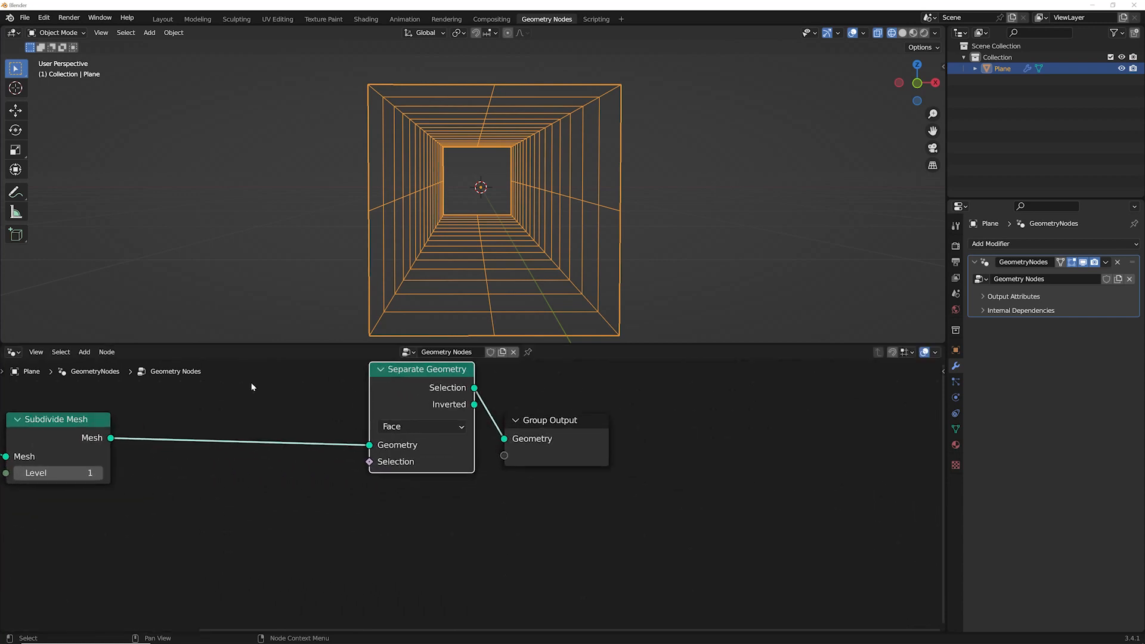
{"action": "key", "text": "shift+a"}
{"action": "type", "text": "rand"}
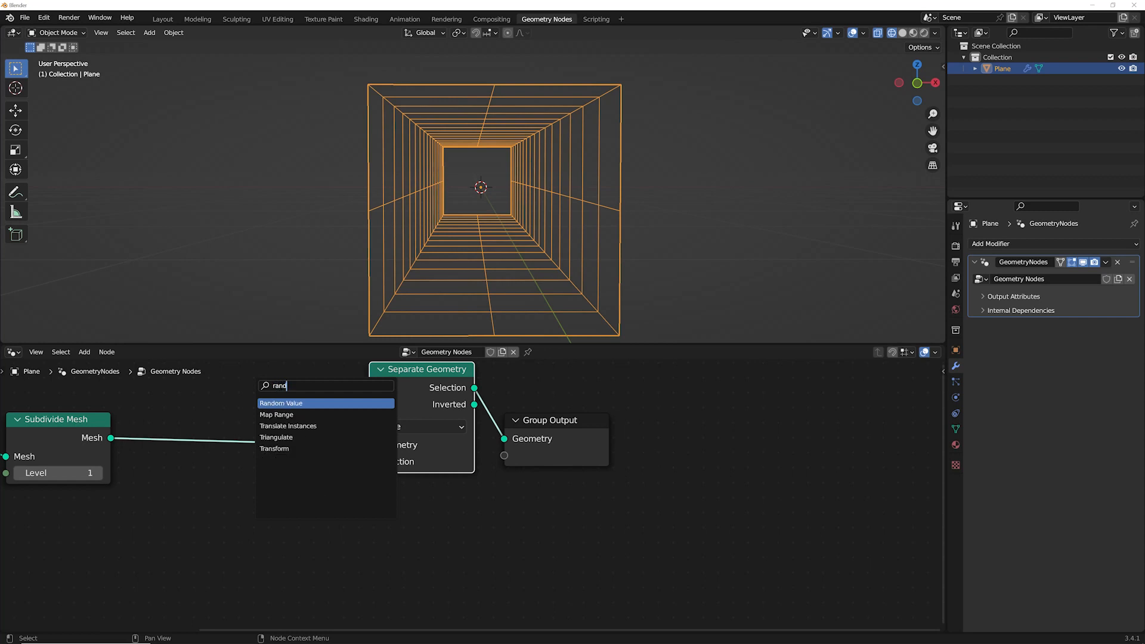
{"action": "key", "text": "Return"}
{"action": "left_click", "coordinate": [280, 537]}
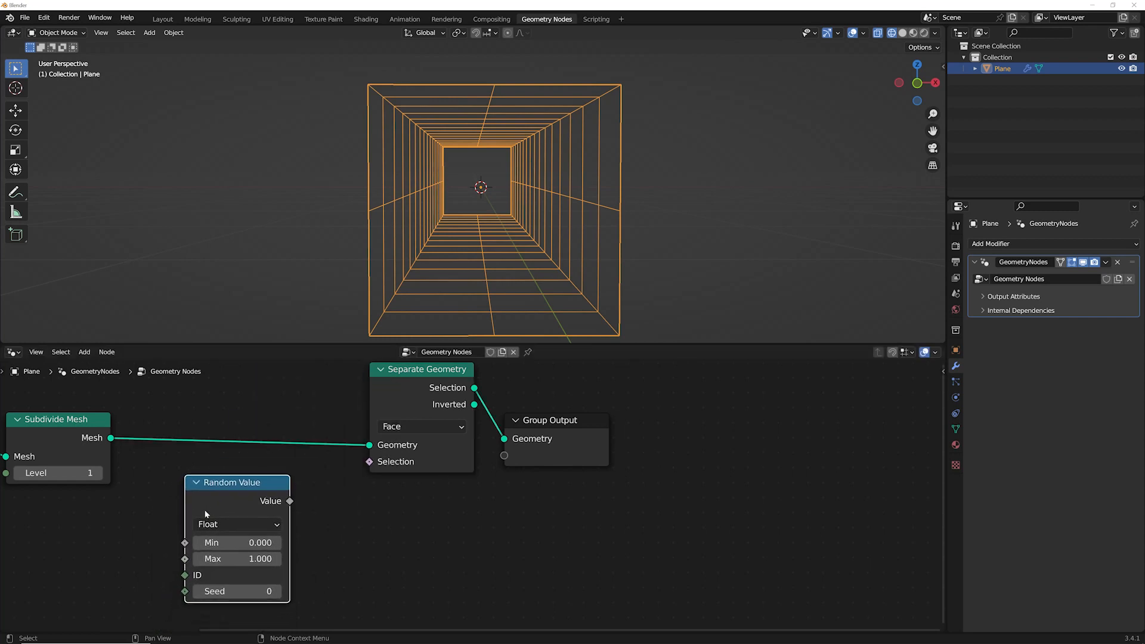
Set the Random Value node's data type to Boolean and place it just below the Subdivide Mesh link.
{"action": "scroll", "coordinate": [224, 542], "scroll_direction": "up", "scroll_amount": 3}
{"action": "scroll", "coordinate": [316, 509], "scroll_direction": "down", "scroll_amount": 1}
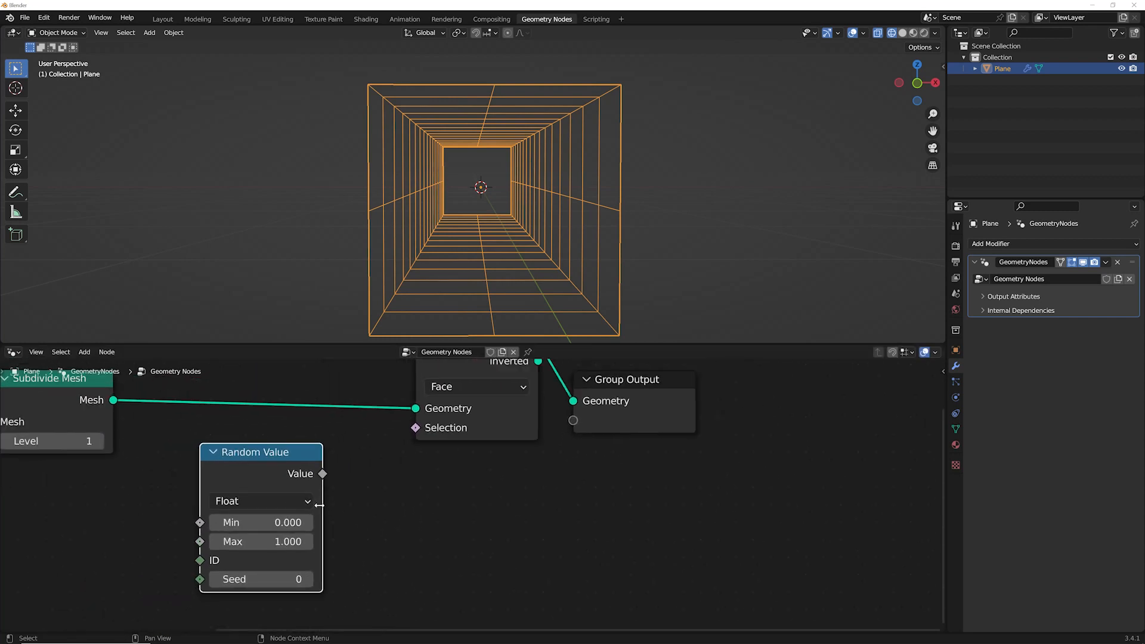
{"action": "left_click", "coordinate": [251, 503]}
{"action": "left_click", "coordinate": [271, 578]}
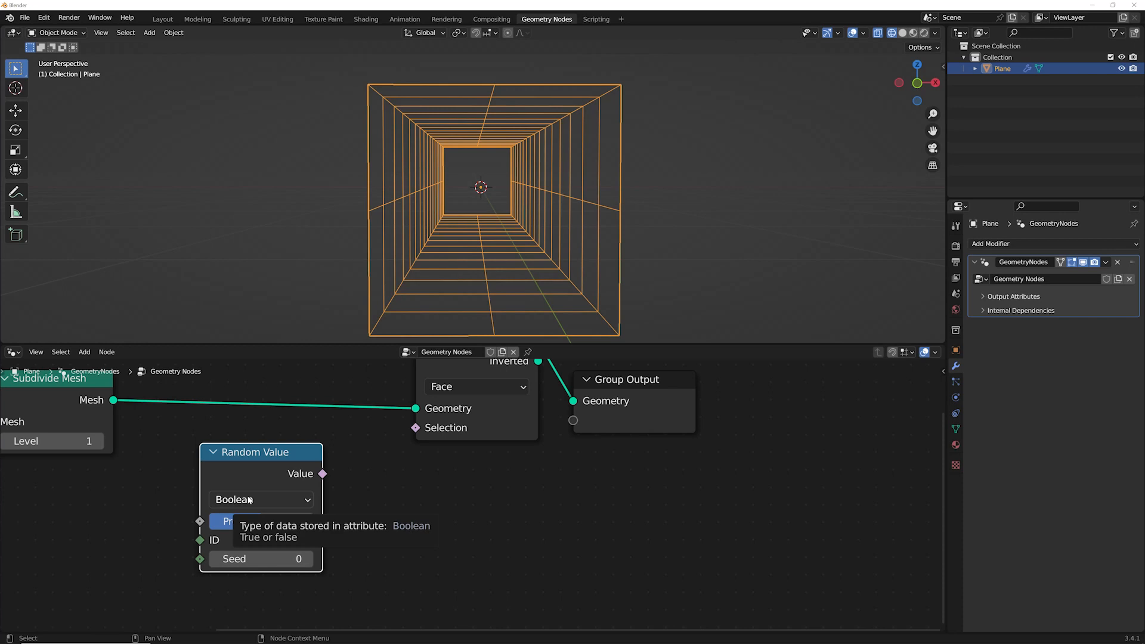
{"action": "left_click_drag", "start_coordinate": [237, 463], "coordinate": [227, 465]}
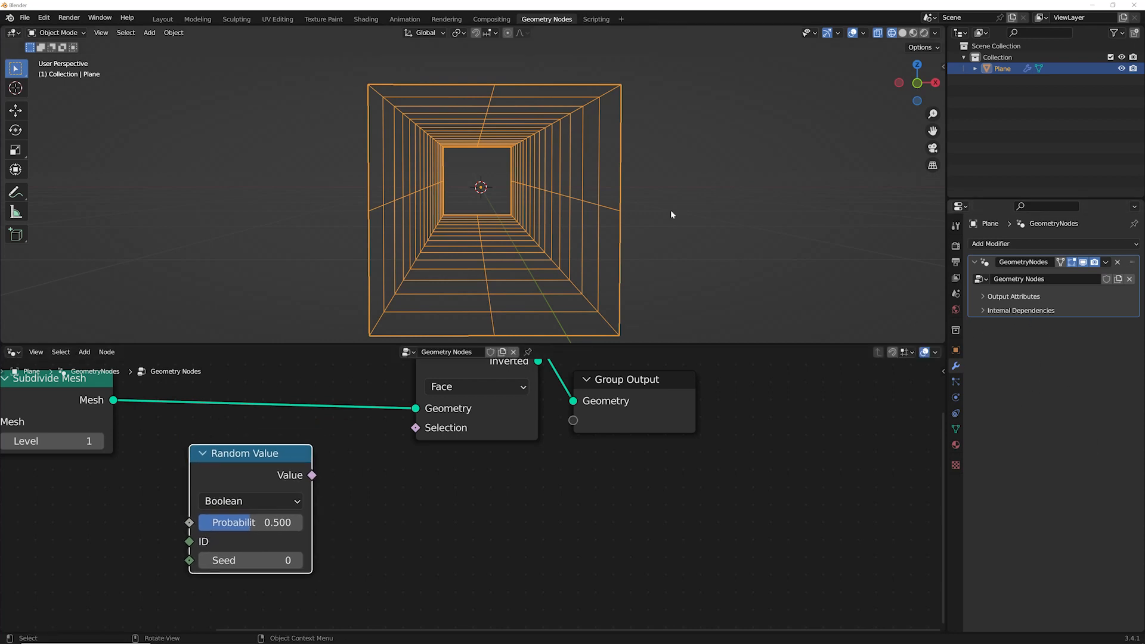
{"action": "left_click_drag", "start_coordinate": [261, 475], "coordinate": [252, 459]}
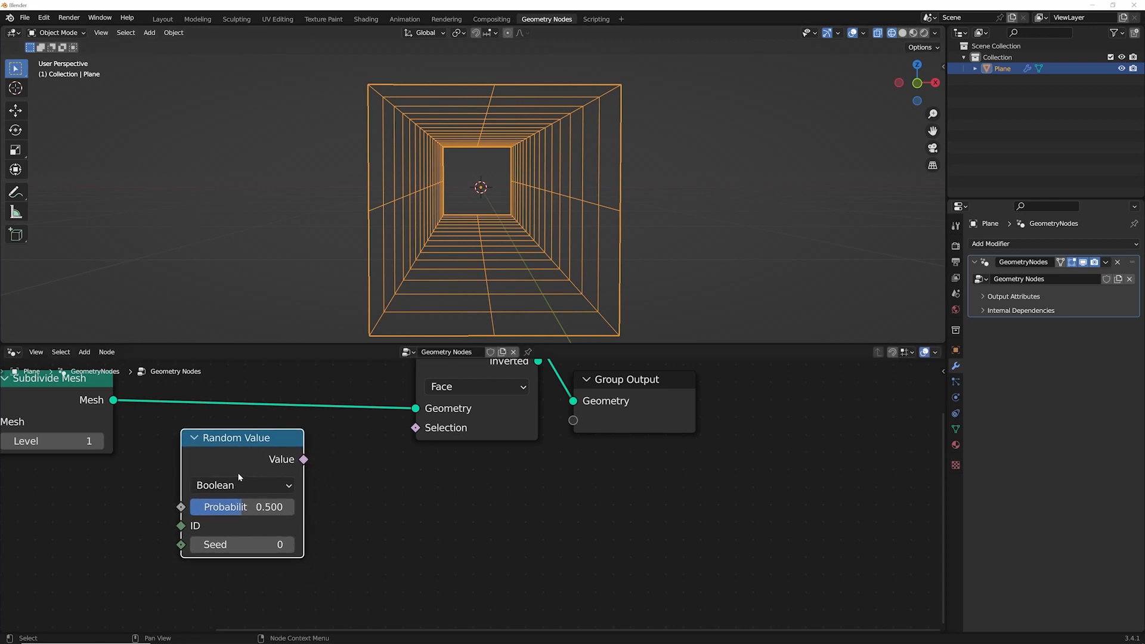
Raise the Random Value probability to 0.614 and connect its Value output to Separate Geometry's Selection input.
{"action": "mouse_move", "coordinate": [239, 508]}
{"action": "left_mouse_down"}
{"action": "mouse_move", "coordinate": [220, 507]}
{"action": "mouse_move", "coordinate": [254, 507]}
{"action": "left_mouse_up"}
{"action": "left_click", "coordinate": [242, 544]}
{"action": "left_click", "coordinate": [327, 525]}
{"action": "left_click_drag", "start_coordinate": [303, 460], "coordinate": [416, 428]}
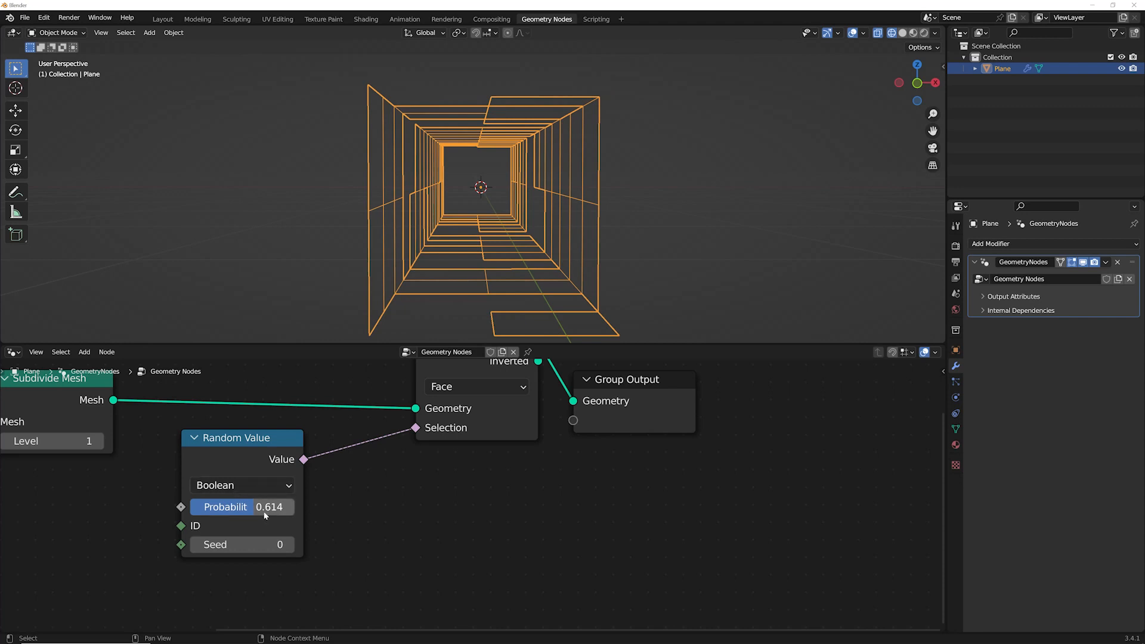
Vary which faces remain by setting the Random Value seed to 4 and the probability to 0.215.
{"action": "left_click_drag", "start_coordinate": [265, 511], "coordinate": [229, 507]}
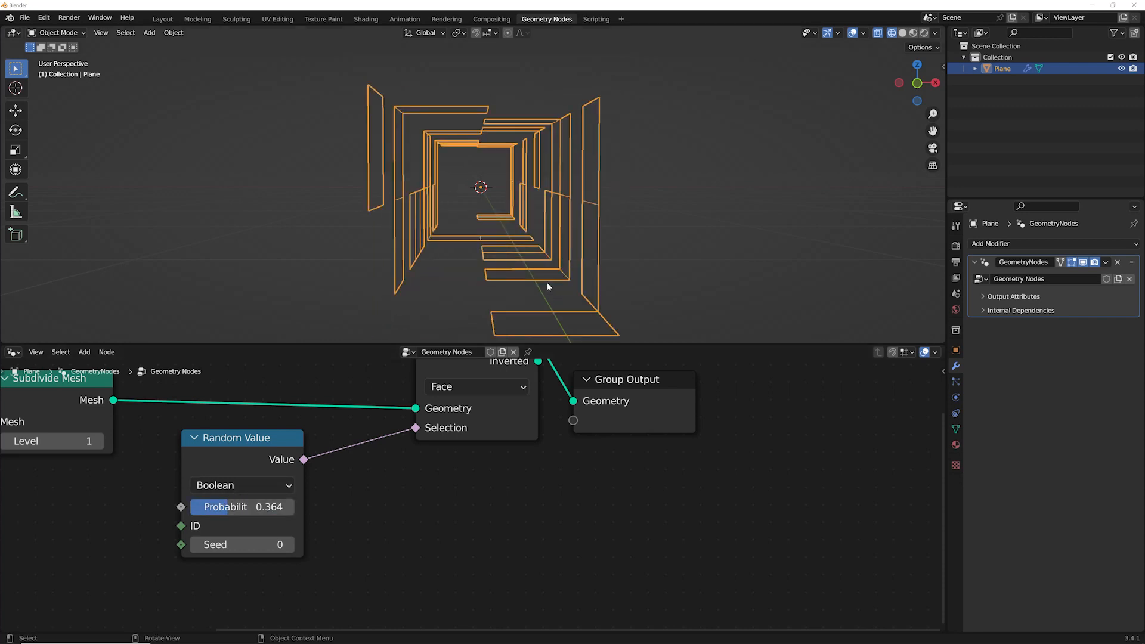
{"action": "left_click", "coordinate": [289, 545]}
{"action": "left_click", "coordinate": [289, 545]}
{"action": "left_click", "coordinate": [290, 546]}
{"action": "left_click", "coordinate": [290, 545]}
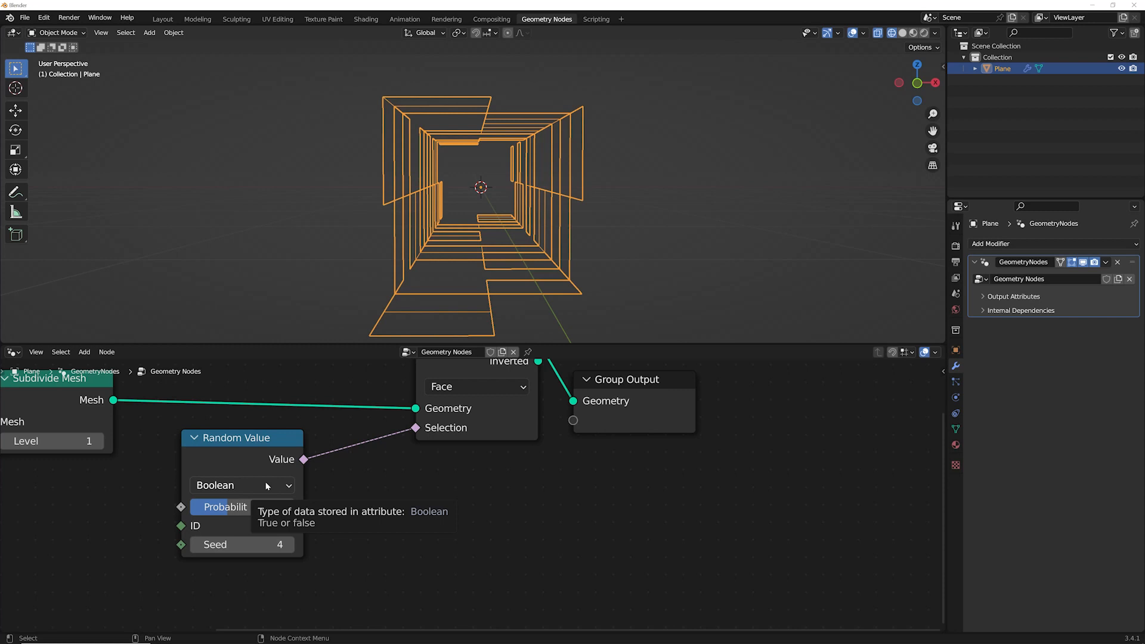
{"action": "left_click_drag", "start_coordinate": [241, 512], "coordinate": [214, 510]}
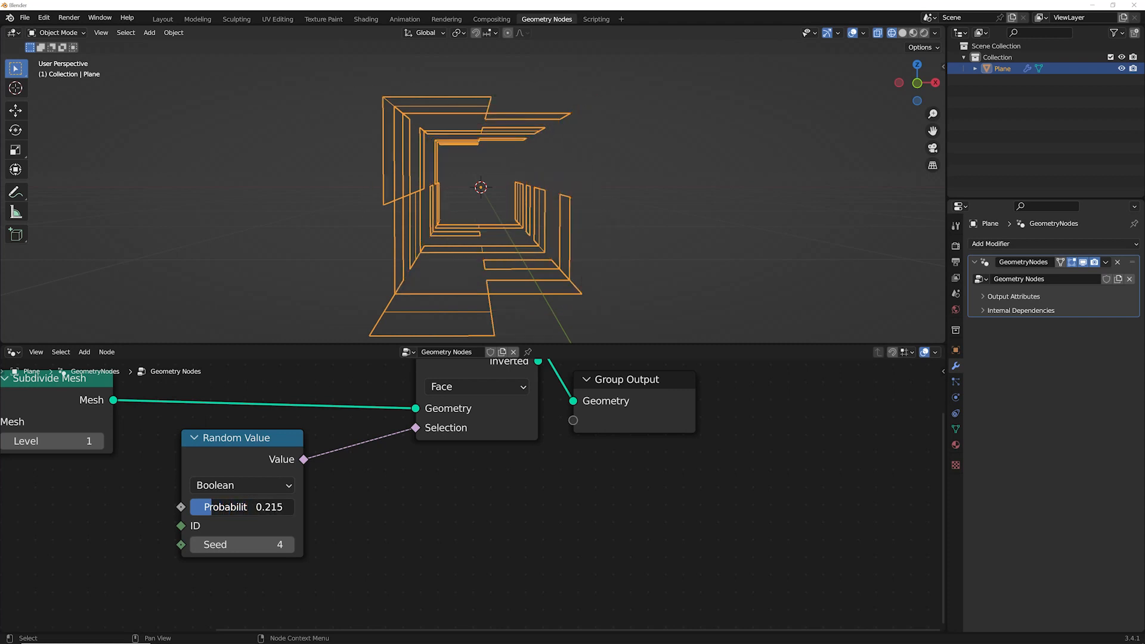
Look at the remaining faces from another angle and move Group Output farther from Separate Geometry.
{"action": "middle_click_drag", "start_coordinate": [642, 213], "coordinate": [606, 175]}
{"action": "middle_click_drag", "start_coordinate": [644, 404], "coordinate": [418, 459]}
{"action": "left_click_drag", "start_coordinate": [418, 458], "coordinate": [590, 440]}
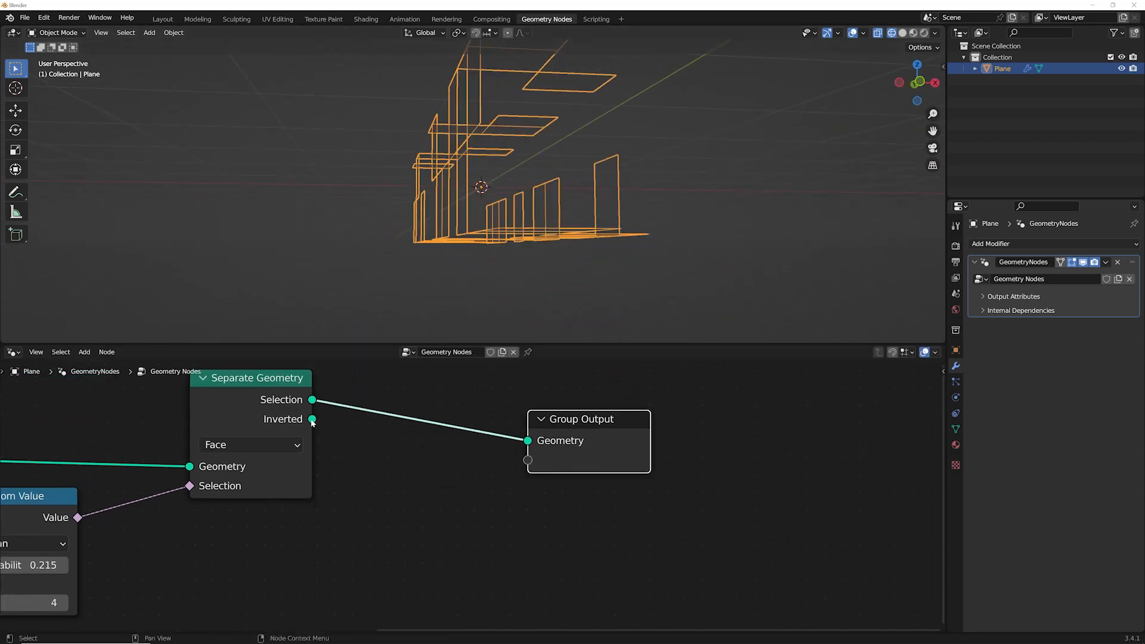
Connect Separate Geometry's Inverted output to Group Output and look along the tunnel at the opposite set of faces.
{"action": "mouse_move", "coordinate": [312, 419]}
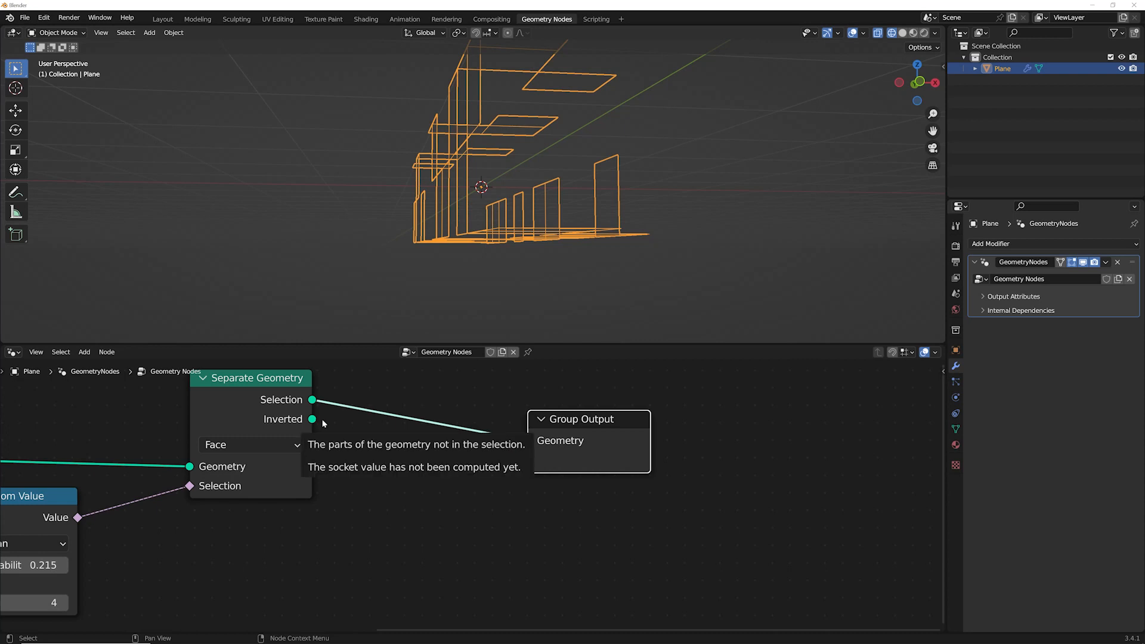
{"action": "left_click_drag", "start_coordinate": [312, 420], "coordinate": [537, 442]}
{"action": "middle_click_drag", "start_coordinate": [519, 239], "coordinate": [586, 205]}
Set the Random Value probability to 0.469 and connect Separate Geometry's Selection output to Group Output.
{"action": "middle_click_drag", "start_coordinate": [89, 568], "coordinate": [307, 526]}
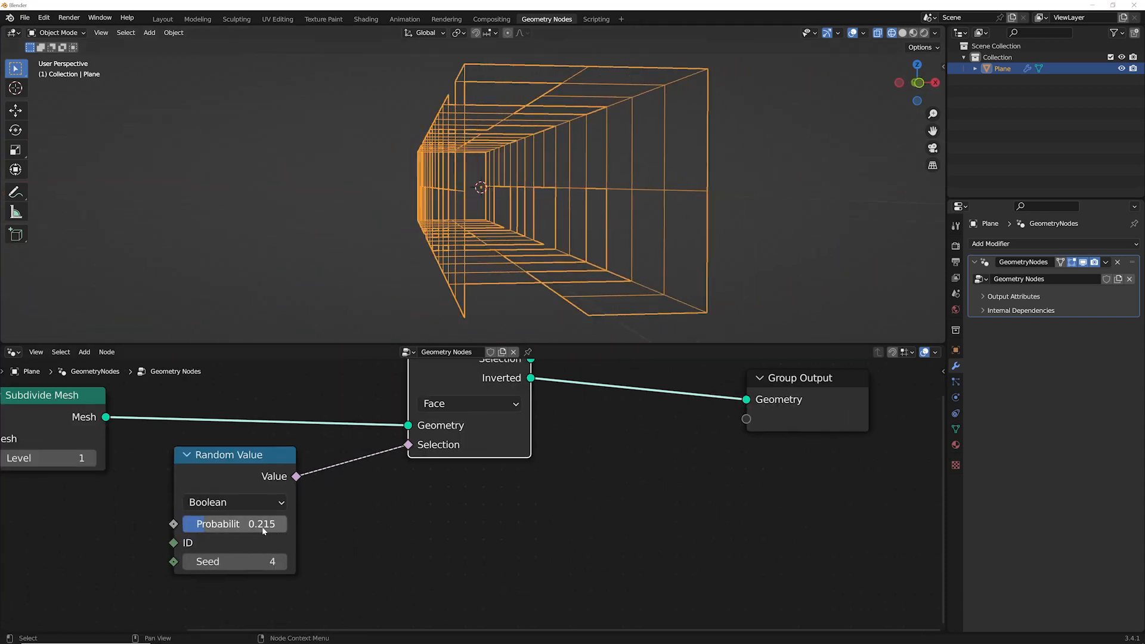
{"action": "left_click_drag", "start_coordinate": [263, 529], "coordinate": [287, 529]}
{"action": "middle_click_drag", "start_coordinate": [518, 433], "coordinate": [401, 442]}
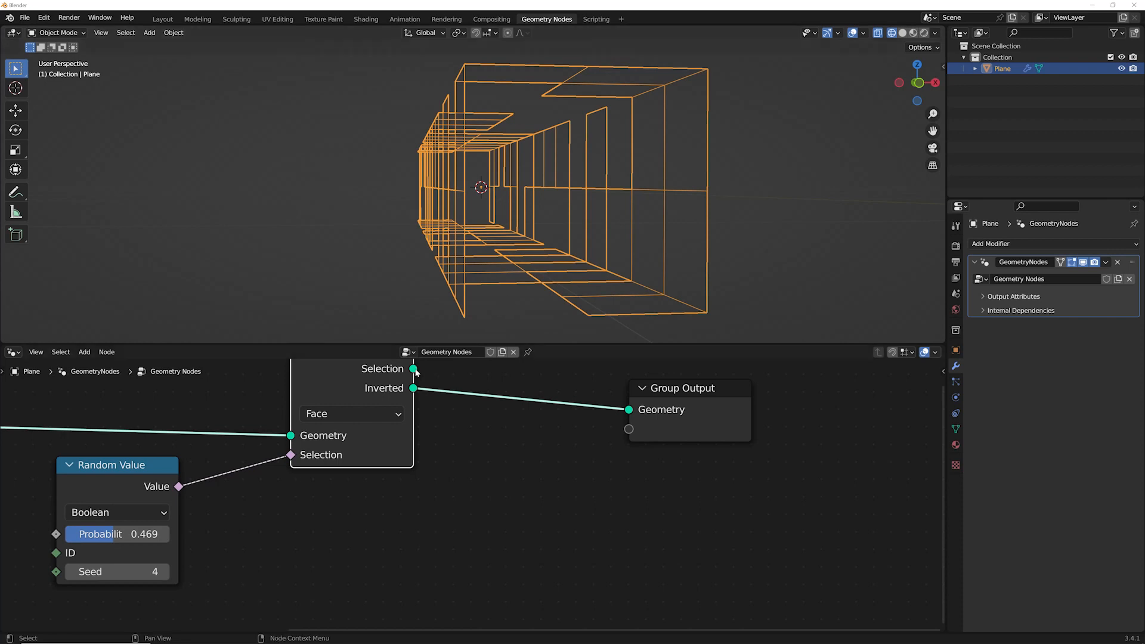
{"action": "left_click_drag", "start_coordinate": [414, 369], "coordinate": [629, 410]}
{"action": "middle_click_drag", "start_coordinate": [478, 280], "coordinate": [506, 287]}
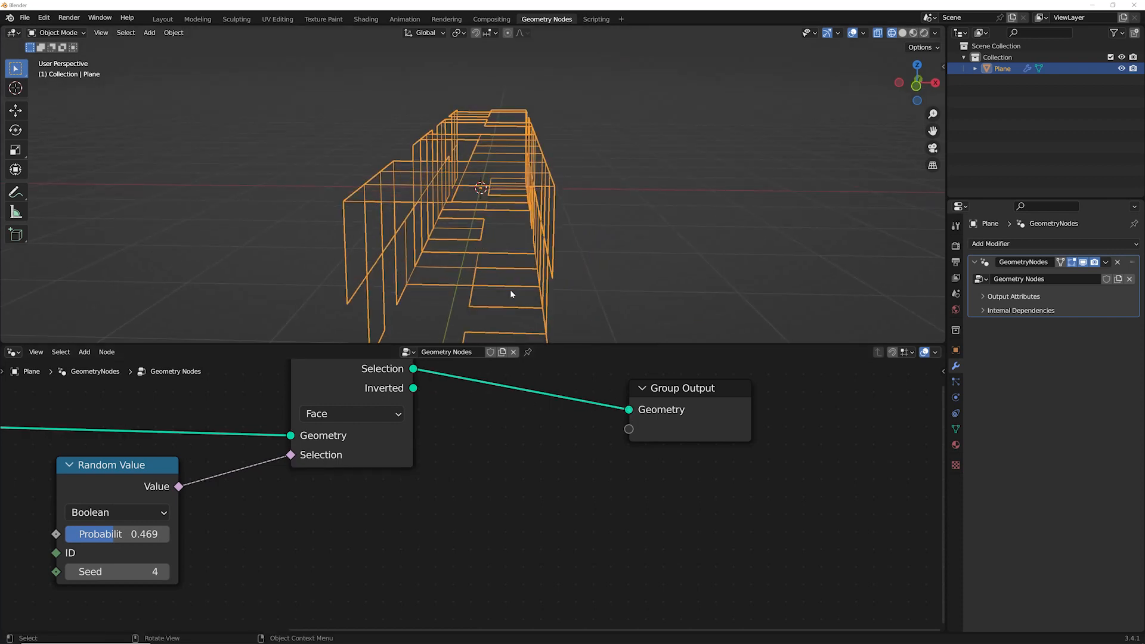
Insert a Join Geometry node between Separate Geometry's Selection output and Group Output.
{"action": "middle_click_drag", "start_coordinate": [469, 455], "coordinate": [389, 496]}
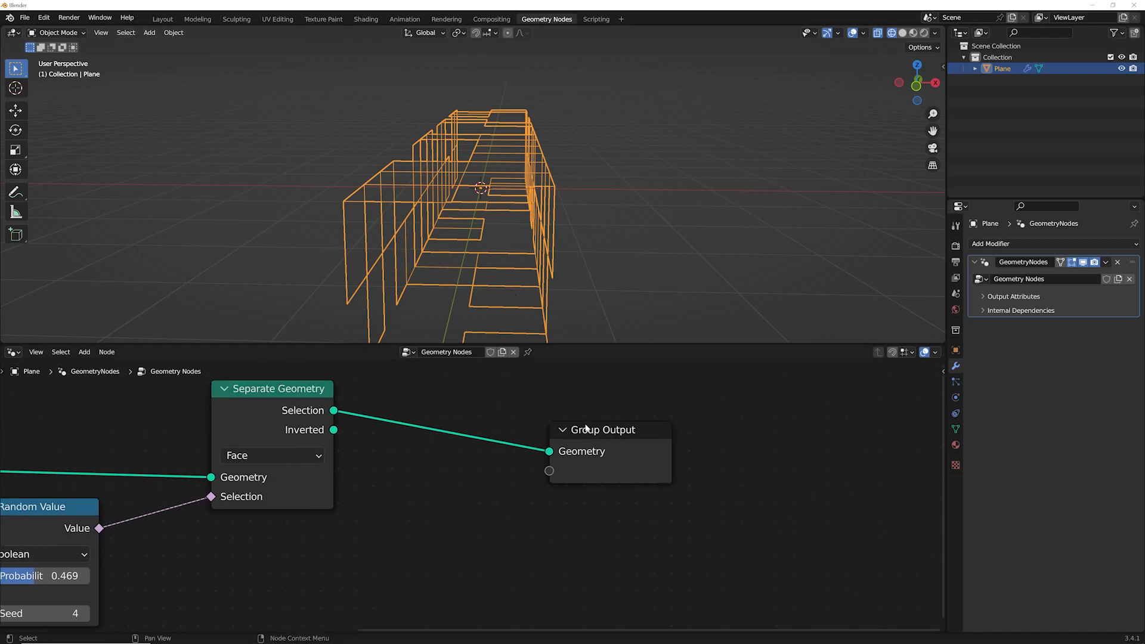
{"action": "left_click_drag", "start_coordinate": [639, 432], "coordinate": [694, 433]}
{"action": "middle_click_drag", "start_coordinate": [686, 431], "coordinate": [506, 444]}
{"action": "key", "text": "shift+a"}
{"action": "left_click", "coordinate": [292, 383]}
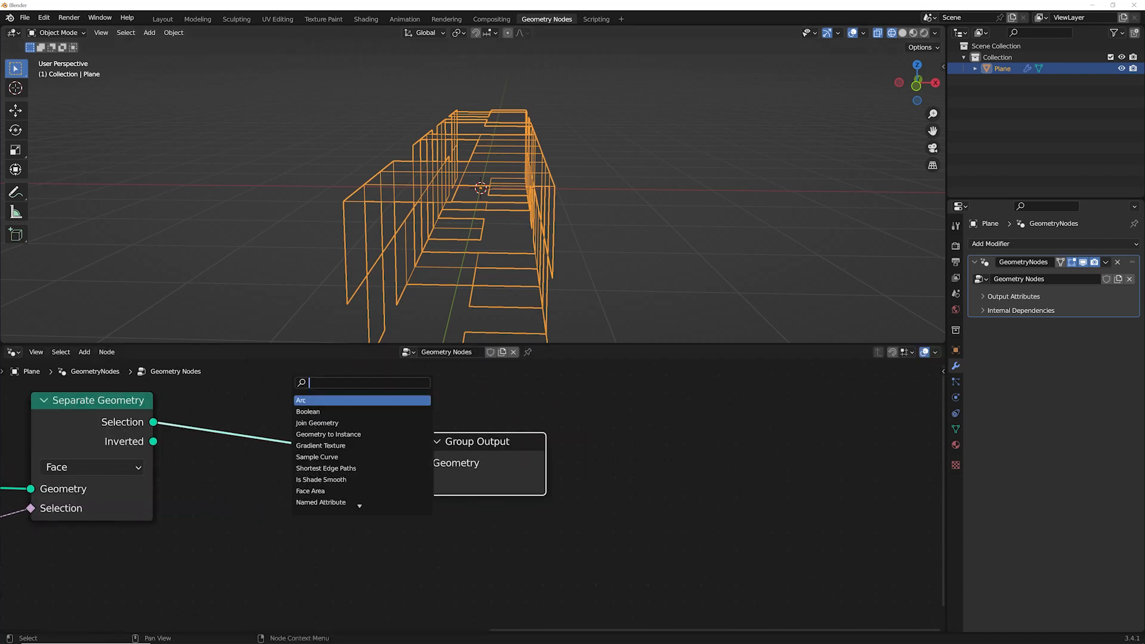
{"action": "type", "text": "join"}
{"action": "key", "text": "Down"}
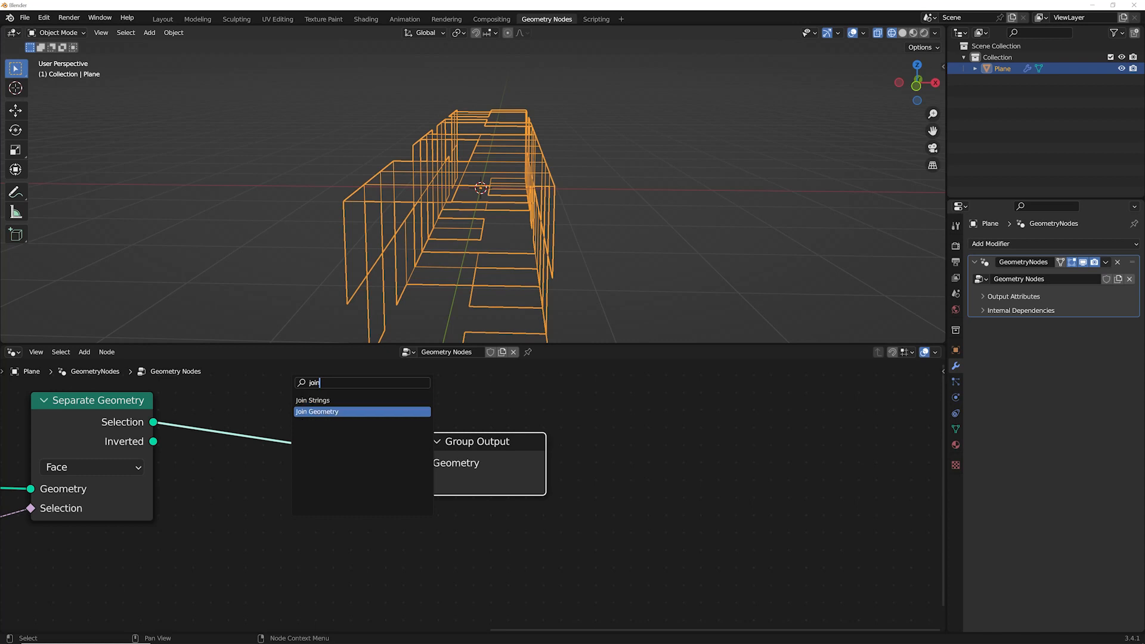
{"action": "key", "text": "Return"}
{"action": "left_click", "coordinate": [326, 426]}
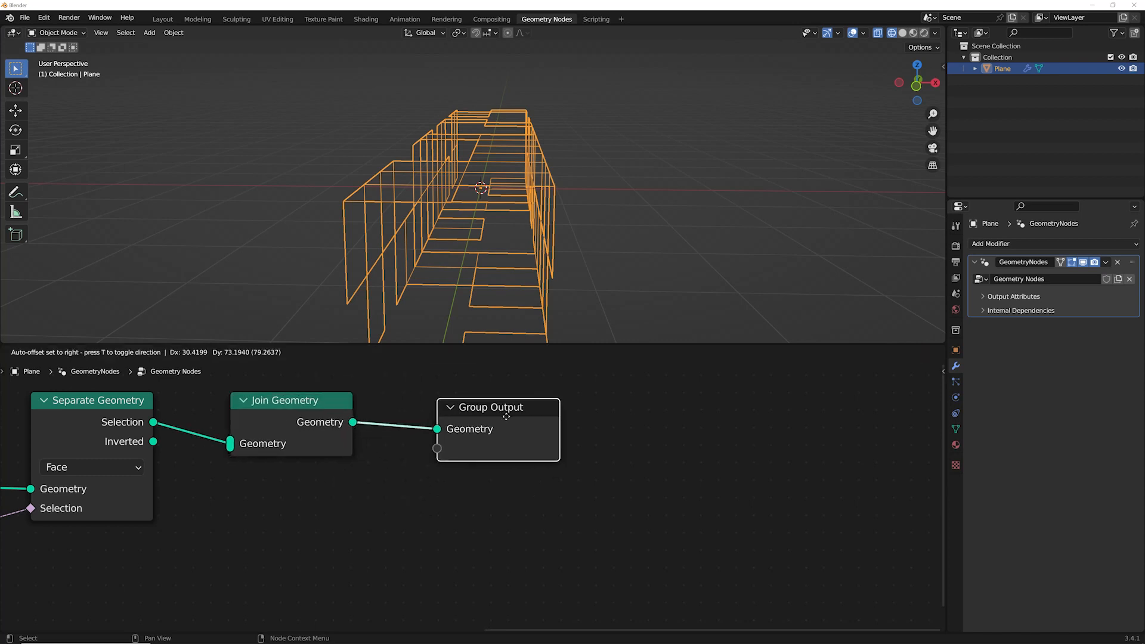
Connect Separate Geometry's Inverted output to Join Geometry as well and view the combined tunnel from the side.
{"action": "left_click_drag", "start_coordinate": [326, 426], "coordinate": [380, 416]}
{"action": "left_click_drag", "start_coordinate": [153, 442], "coordinate": [291, 440]}
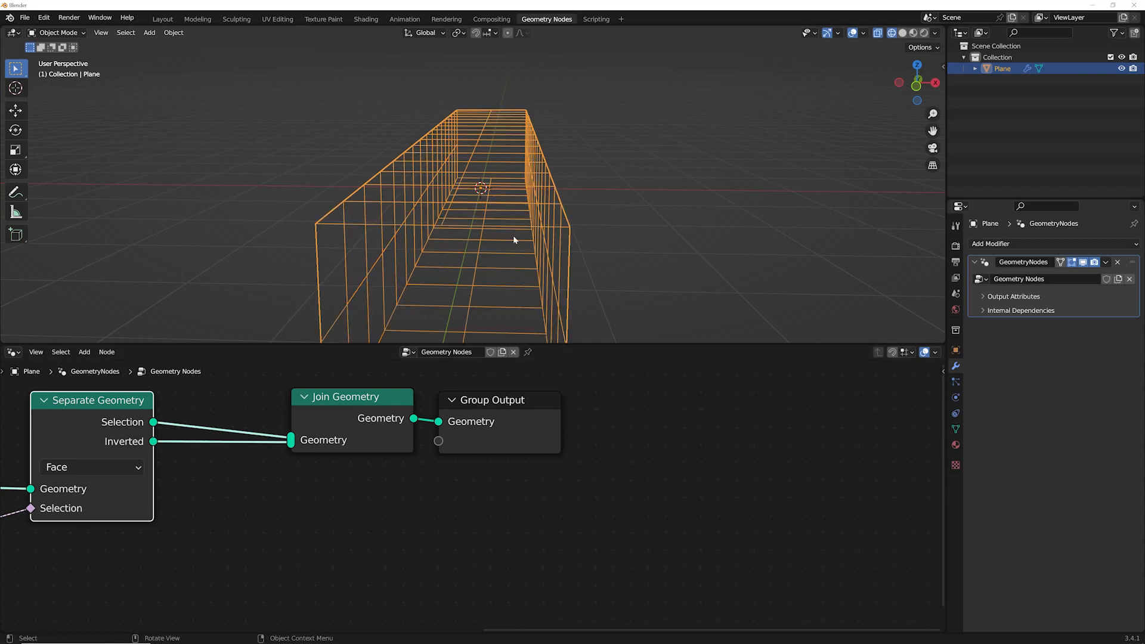
{"action": "middle_click_drag", "start_coordinate": [513, 235], "coordinate": [602, 235]}
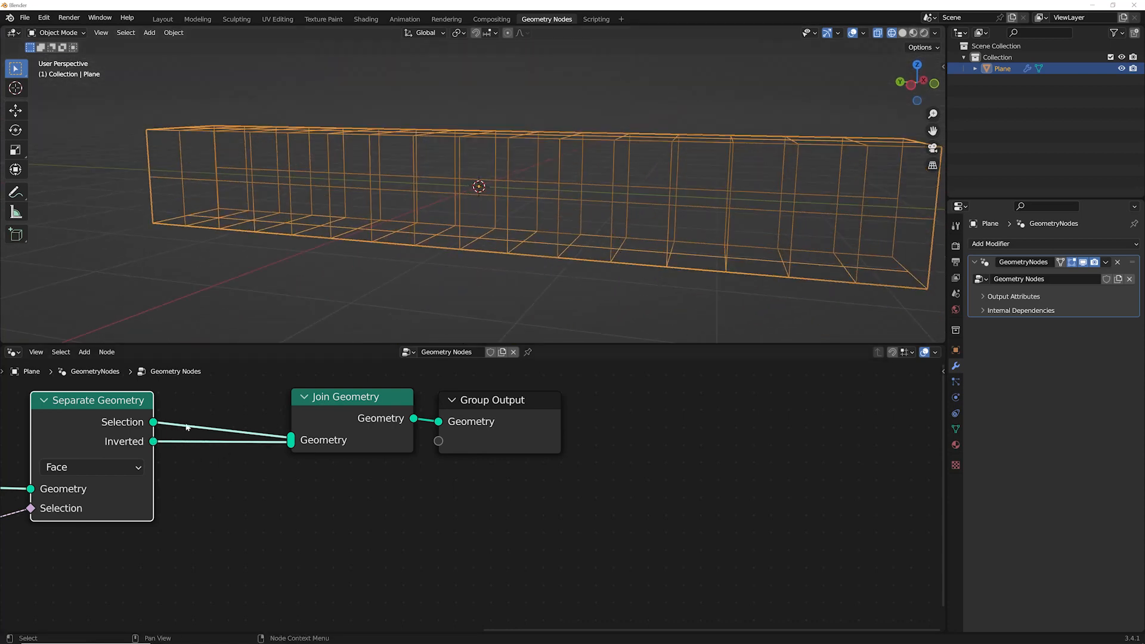
Duplicate the Subdivide Mesh node and insert the copy between Separate Geometry's Inverted output and Join Geometry.
{"action": "key", "text": "shift+a"}
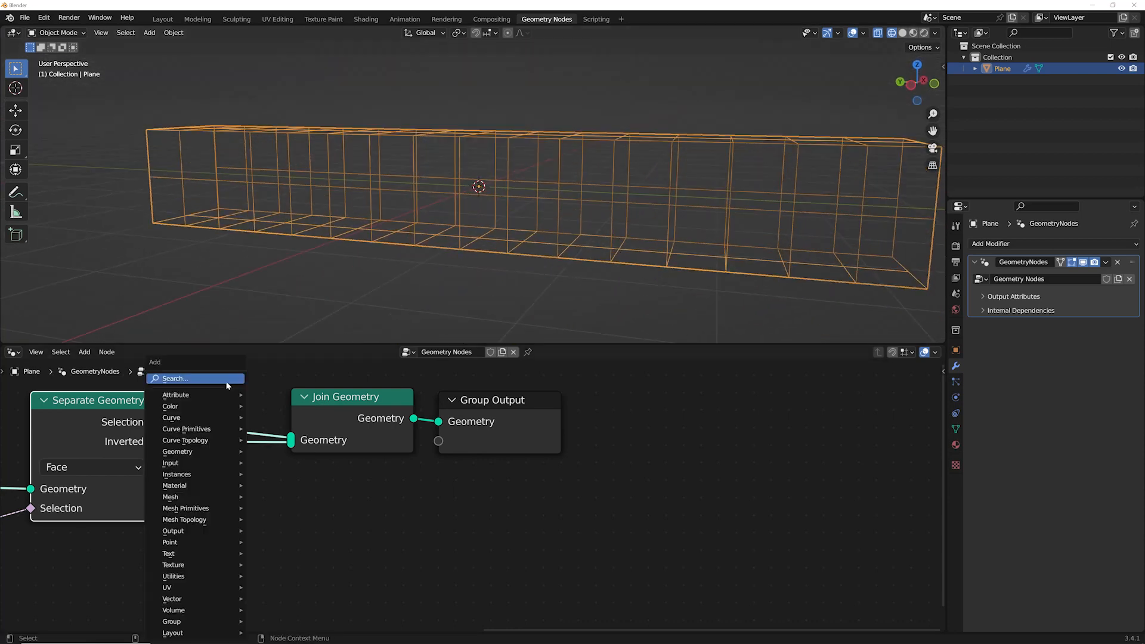
{"action": "left_click", "coordinate": [313, 530]}
{"action": "scroll", "coordinate": [312, 530], "scroll_direction": "down", "scroll_amount": 6}
{"action": "middle_click_drag", "start_coordinate": [233, 508], "coordinate": [361, 466]}
{"action": "left_click", "coordinate": [80, 430]}
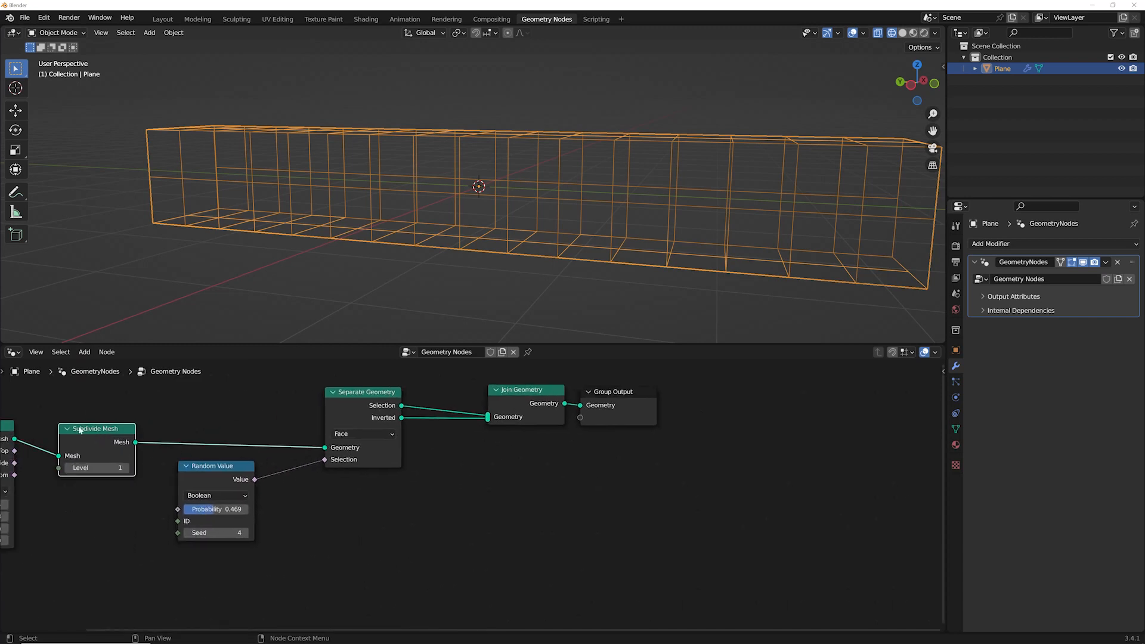
{"action": "key", "text": "shift+d"}
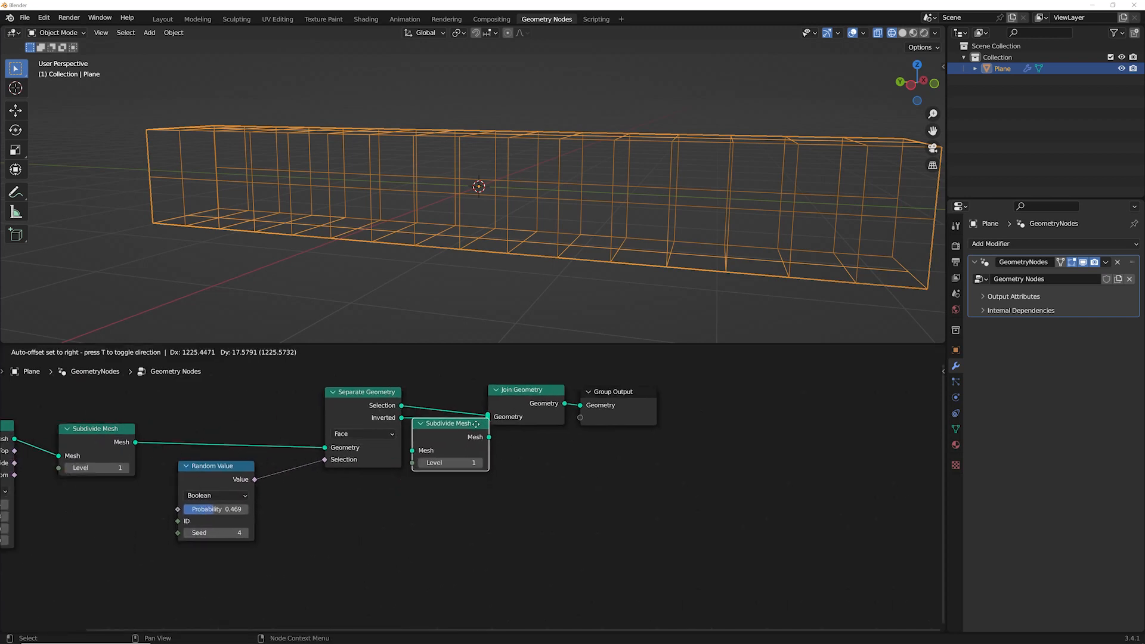
{"action": "left_click", "coordinate": [484, 435]}
Try raising the duplicated Subdivide Mesh node's level while looking into the tunnel, and undo those changes.
{"action": "middle_click_drag", "start_coordinate": [485, 440], "coordinate": [315, 477]}
{"action": "middle_click_drag", "start_coordinate": [624, 229], "coordinate": [545, 207]}
{"action": "scroll", "coordinate": [442, 243], "scroll_direction": "up", "scroll_amount": 3}
{"action": "left_click", "coordinate": [342, 502]}
{"action": "left_click", "coordinate": [343, 502]}
{"action": "left_click", "coordinate": [343, 502]}
{"action": "key", "text": "ctrl+z"}
{"action": "key", "text": "ctrl+z"}
{"action": "key", "text": "ctrl+z"}
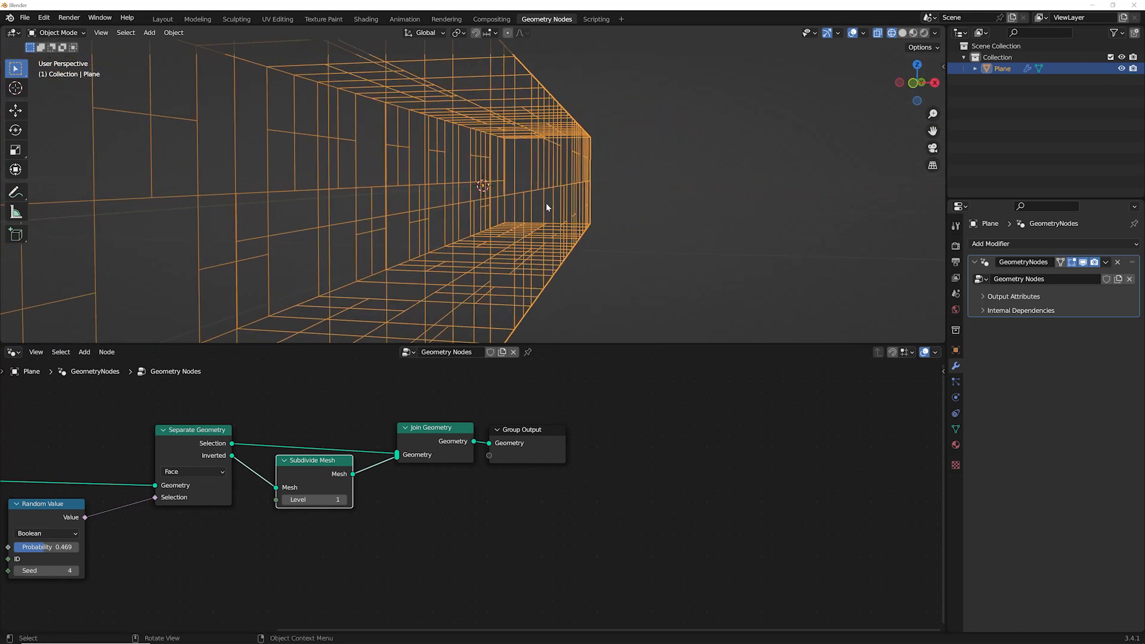
Move Group Output and Join Geometry farther along the node tree to make room after the second Subdivide Mesh.
{"action": "middle_click_drag", "start_coordinate": [569, 462], "coordinate": [333, 455]}
{"action": "left_click_drag", "start_coordinate": [278, 427], "coordinate": [541, 428]}
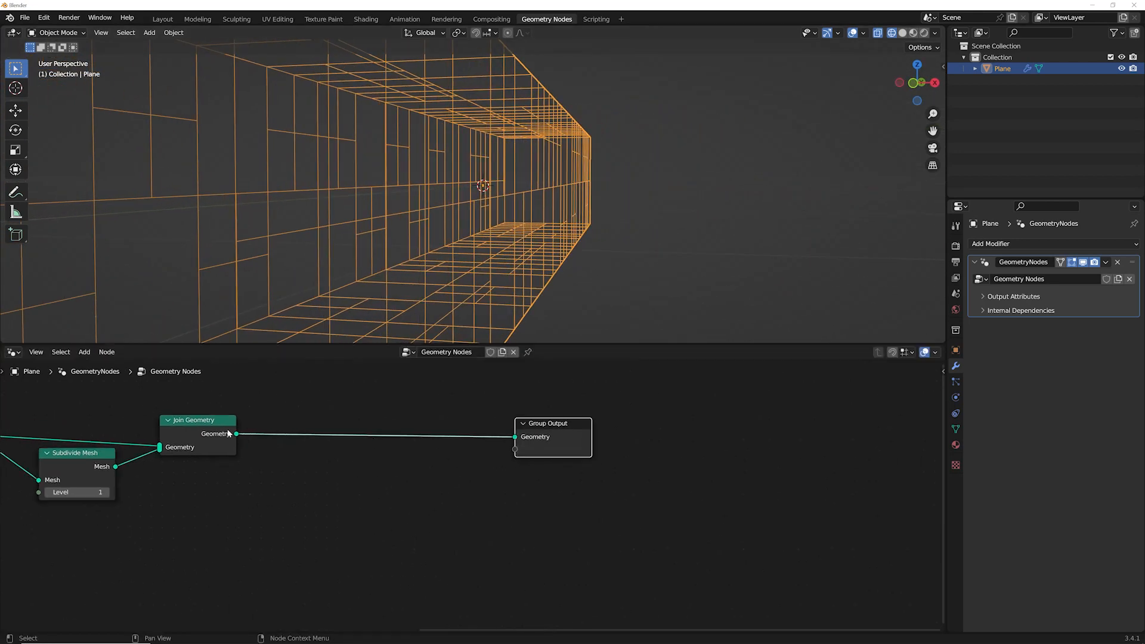
{"action": "left_click_drag", "start_coordinate": [220, 432], "coordinate": [387, 432]}
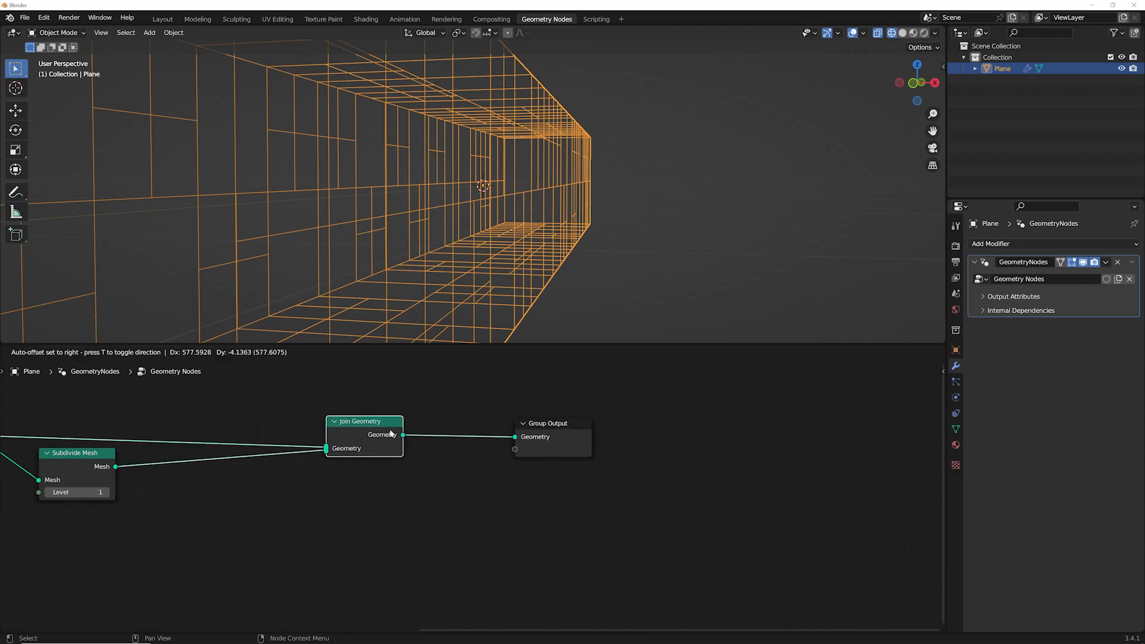
Duplicate the Separate Geometry node and insert the copy between the second Subdivide Mesh and Join Geometry.
{"action": "scroll", "coordinate": [192, 446], "scroll_direction": "up", "scroll_amount": 2}
{"action": "middle_click_drag", "start_coordinate": [191, 446], "coordinate": [452, 446]}
{"action": "scroll", "coordinate": [451, 446], "scroll_direction": "down", "scroll_amount": 1}
{"action": "mouse_move", "coordinate": [148, 466]}
{"action": "middle_mouse_down"}
{"action": "mouse_move", "coordinate": [294, 452]}
{"action": "mouse_move", "coordinate": [149, 460]}
{"action": "middle_mouse_up"}
{"action": "left_click", "coordinate": [144, 425]}
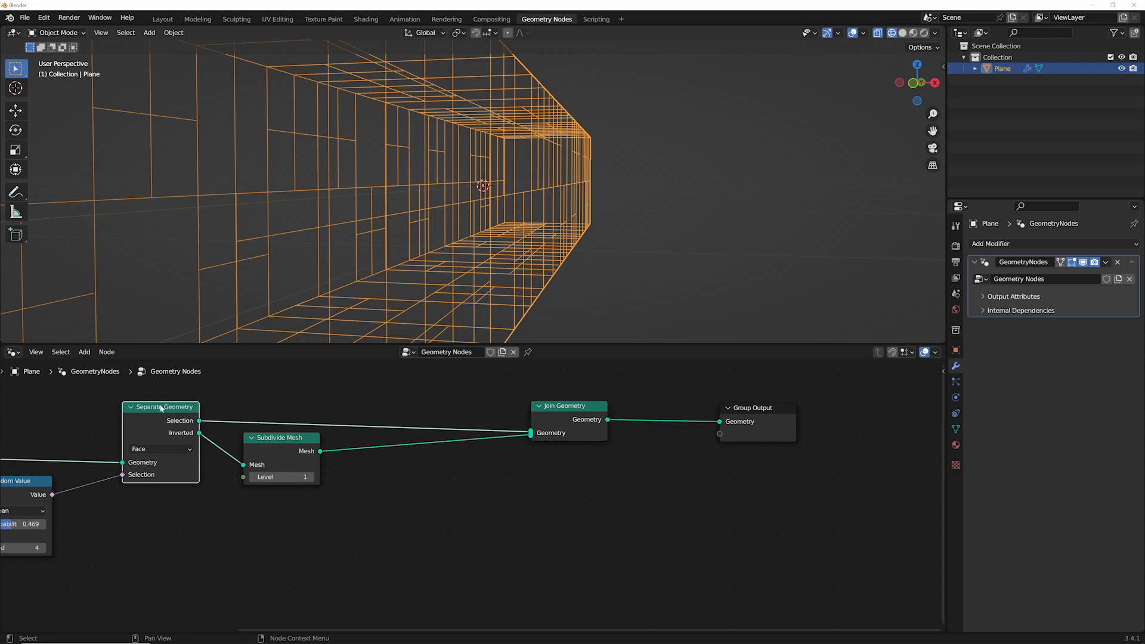
{"action": "key", "text": "shift+d"}
{"action": "left_click", "coordinate": [377, 456]}
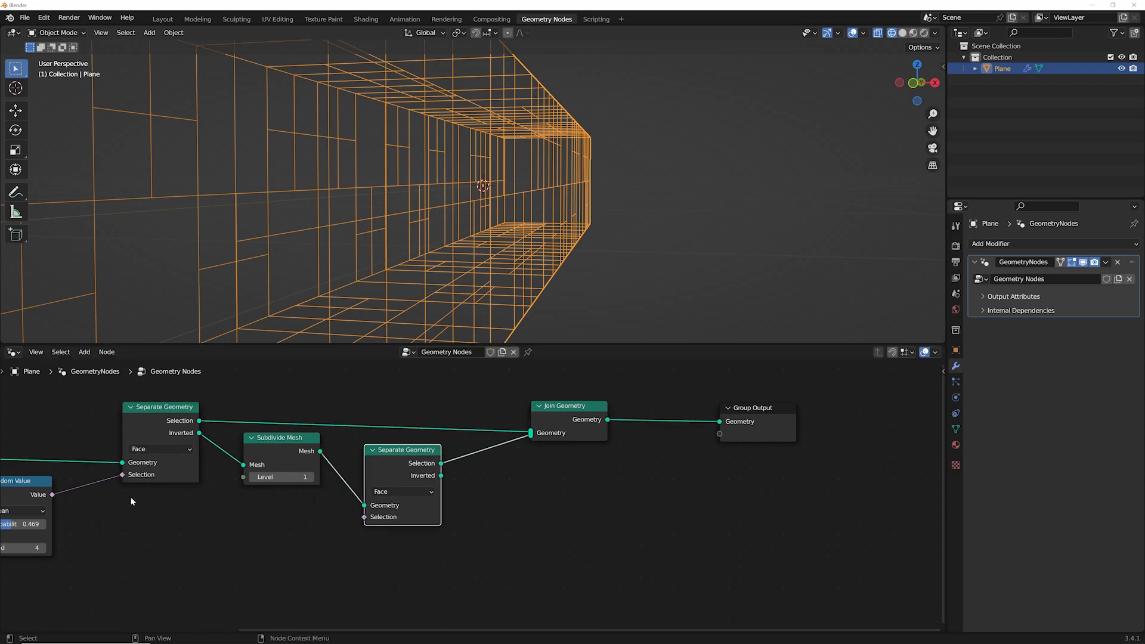
Duplicate the Random Value node and connect the copy to the second Separate Geometry's Selection input.
{"action": "left_click", "coordinate": [12, 486]}
{"action": "middle_click_drag", "start_coordinate": [1, 487], "coordinate": [69, 477]}
{"action": "key", "text": "shift+d"}
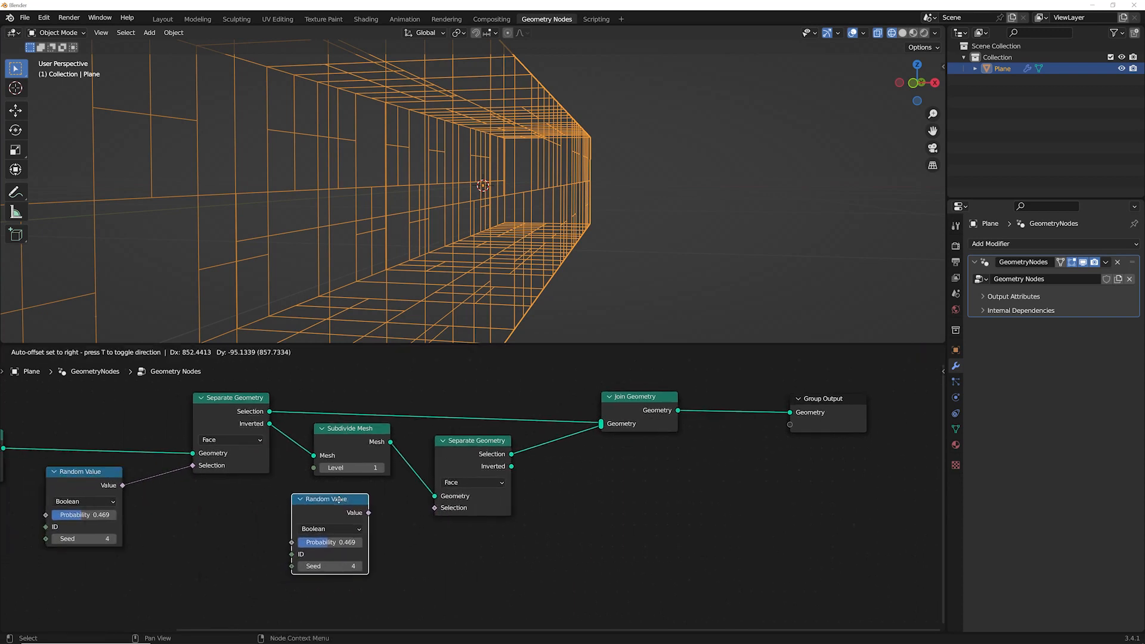
{"action": "left_click", "coordinate": [356, 499]}
{"action": "scroll", "coordinate": [402, 502], "scroll_direction": "up", "scroll_amount": 4}
{"action": "middle_click_drag", "start_coordinate": [403, 502], "coordinate": [263, 465]}
{"action": "left_click_drag", "start_coordinate": [240, 479], "coordinate": [307, 472]}
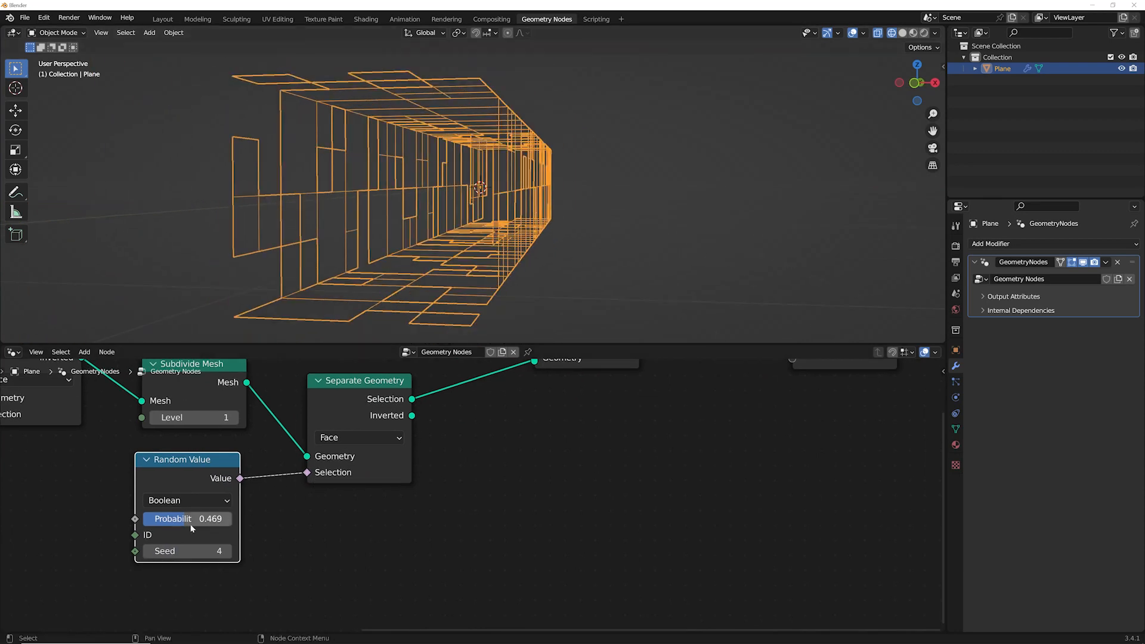
Set the second Random Value's probability to 0.382 and connect the second Separate Geometry's Inverted output to Join Geometry.
{"action": "mouse_move", "coordinate": [192, 529]}
{"action": "left_mouse_down"}
{"action": "mouse_move", "coordinate": [166, 519]}
{"action": "mouse_move", "coordinate": [184, 520]}
{"action": "left_mouse_up"}
{"action": "middle_click_drag", "start_coordinate": [389, 474], "coordinate": [173, 521]}
{"action": "left_click_drag", "start_coordinate": [197, 463], "coordinate": [318, 418]}
Duplicate Subdivide Mesh again and insert the copy between the second Separate Geometry's Inverted output and Join Geometry.
{"action": "middle_click_drag", "start_coordinate": [318, 417], "coordinate": [385, 419]}
{"action": "scroll", "coordinate": [148, 429], "scroll_direction": "down", "scroll_amount": 2}
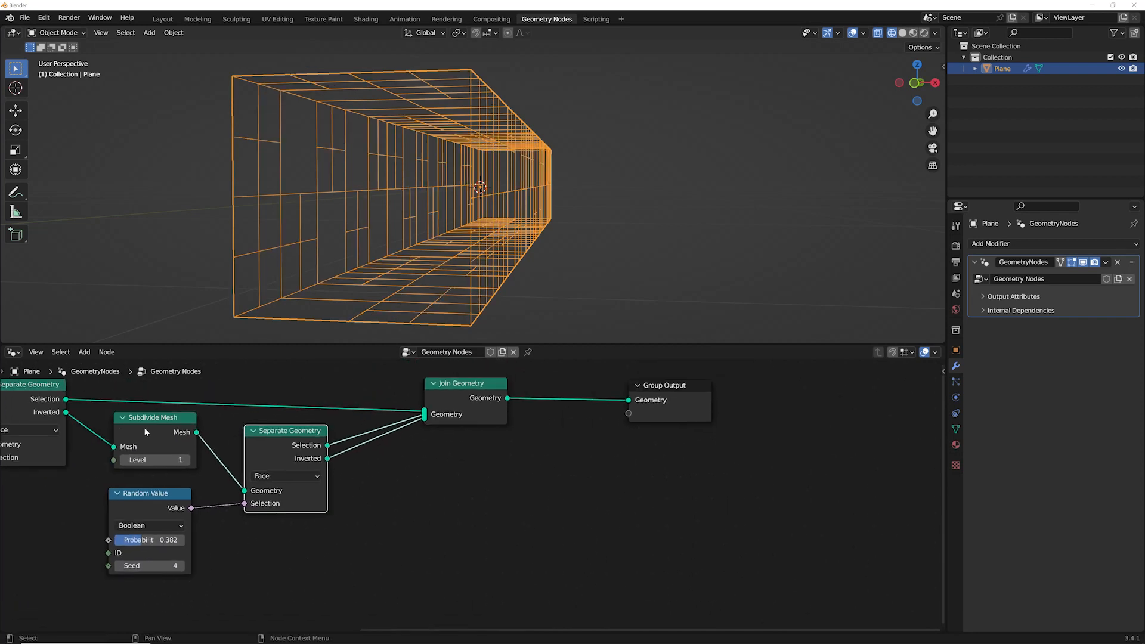
{"action": "key", "text": "shift+d"}
{"action": "left_click", "coordinate": [408, 461]}
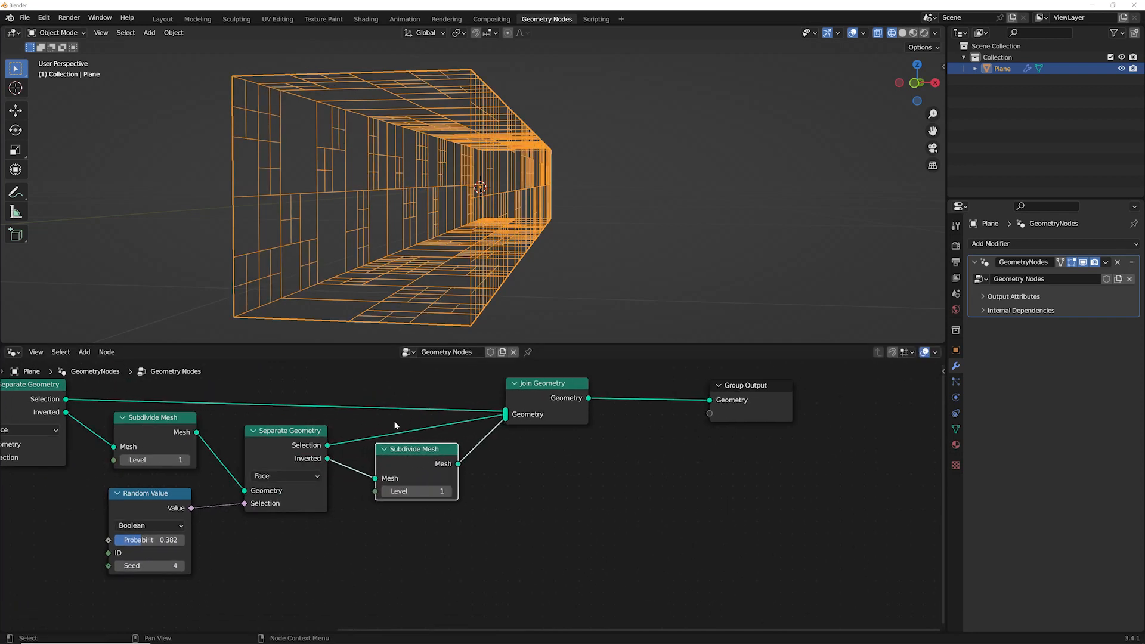
Try level 3 on the last Subdivide Mesh and seed 5 on the second Random Value, then return the seed to 4.
{"action": "middle_click_drag", "start_coordinate": [397, 298], "coordinate": [399, 273]}
{"action": "left_click", "coordinate": [450, 492]}
{"action": "left_click", "coordinate": [450, 492]}
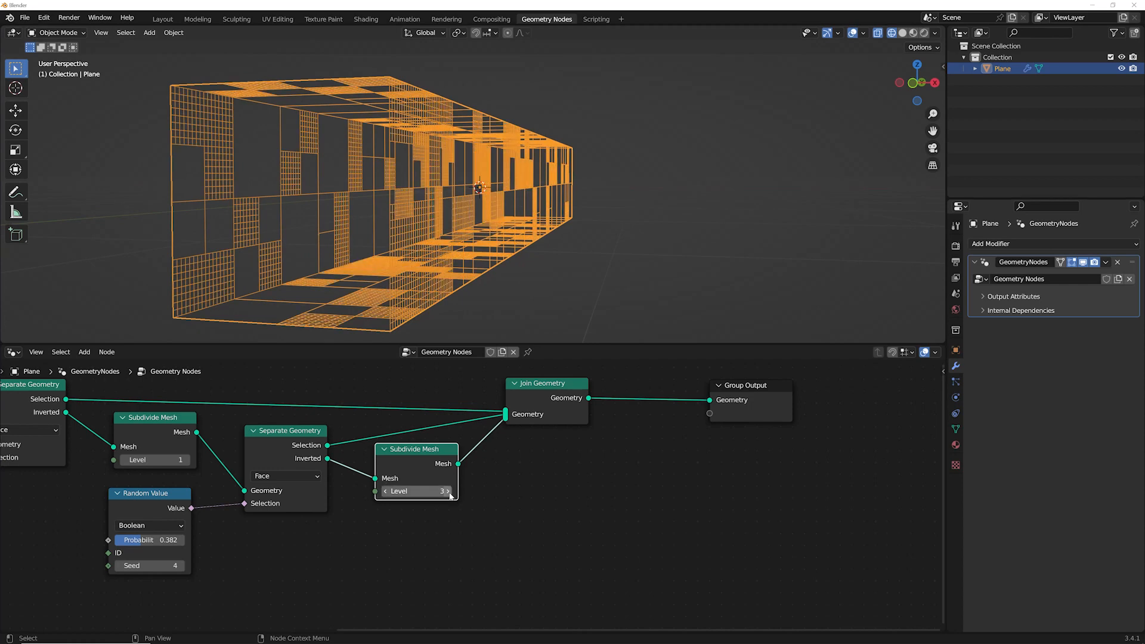
{"action": "left_click", "coordinate": [181, 565]}
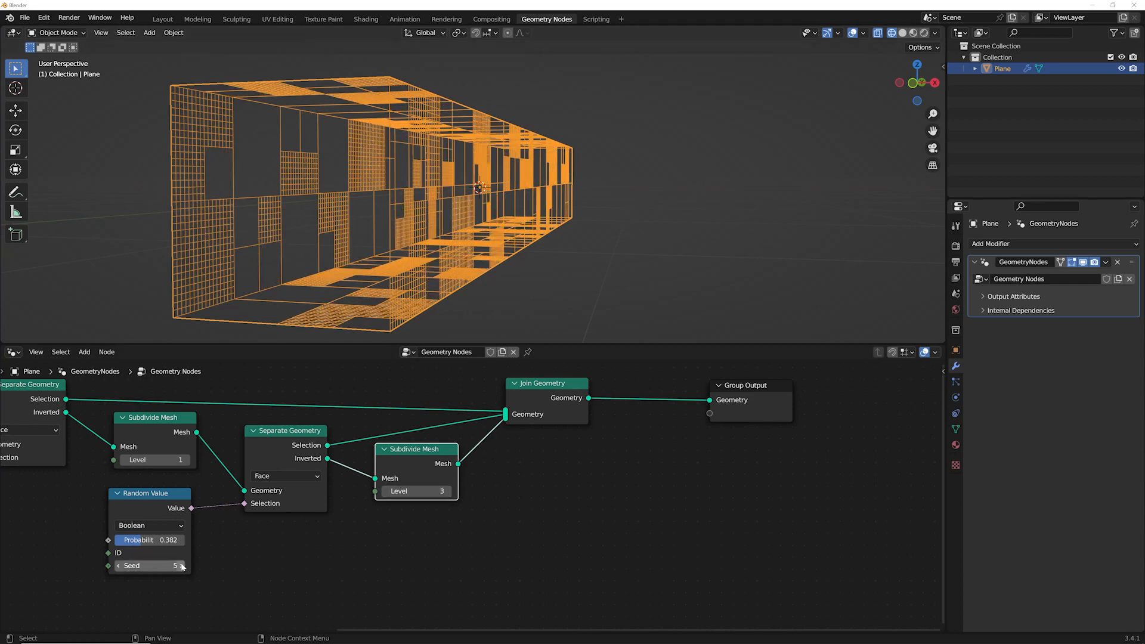
{"action": "left_click", "coordinate": [119, 565]}
Try level 2 on the middle and first Subdivide Mesh nodes, and undo both changes.
{"action": "middle_click_drag", "start_coordinate": [162, 540], "coordinate": [250, 543]}
{"action": "left_click", "coordinate": [275, 464]}
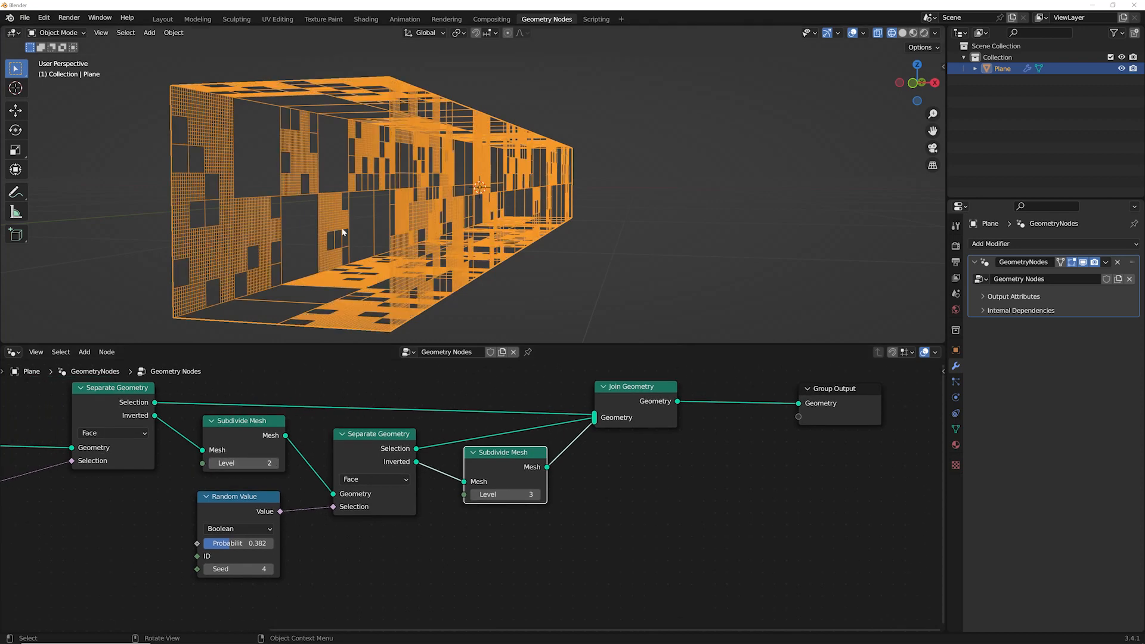
{"action": "middle_click_drag", "start_coordinate": [177, 488], "coordinate": [295, 488]}
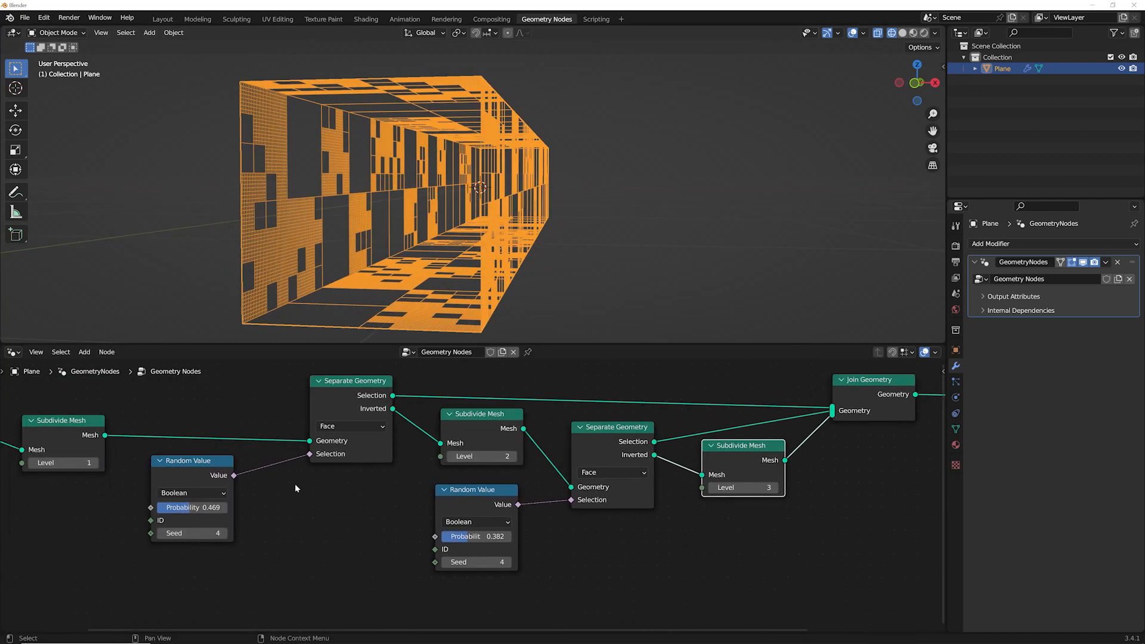
{"action": "left_click", "coordinate": [94, 463]}
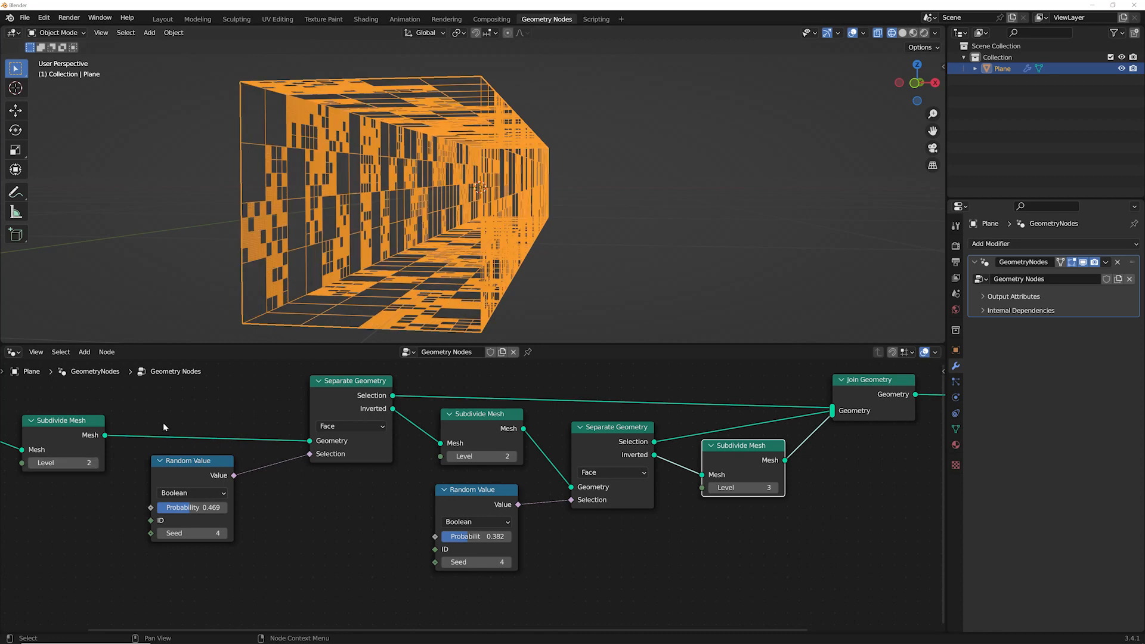
{"action": "middle_click_drag", "start_coordinate": [358, 251], "coordinate": [328, 229]}
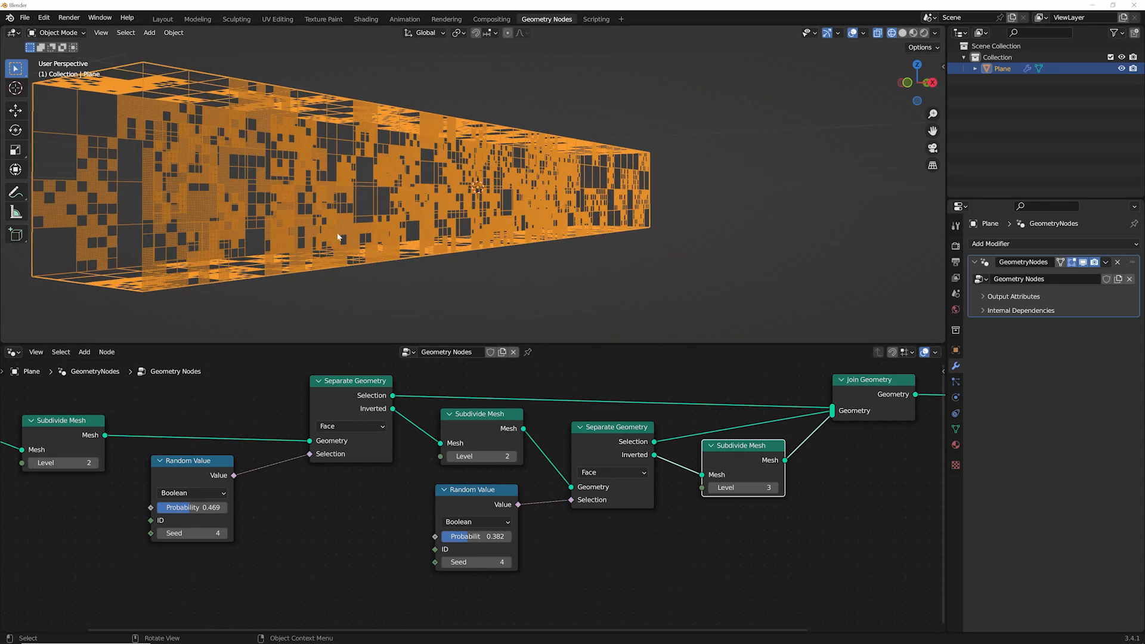
{"action": "key", "text": "ctrl+z"}
{"action": "key", "text": "ctrl+z"}
Set the last Subdivide Mesh node's level back to 1 and check the tunnel from the side.
{"action": "middle_click_drag", "start_coordinate": [505, 526], "coordinate": [248, 524]}
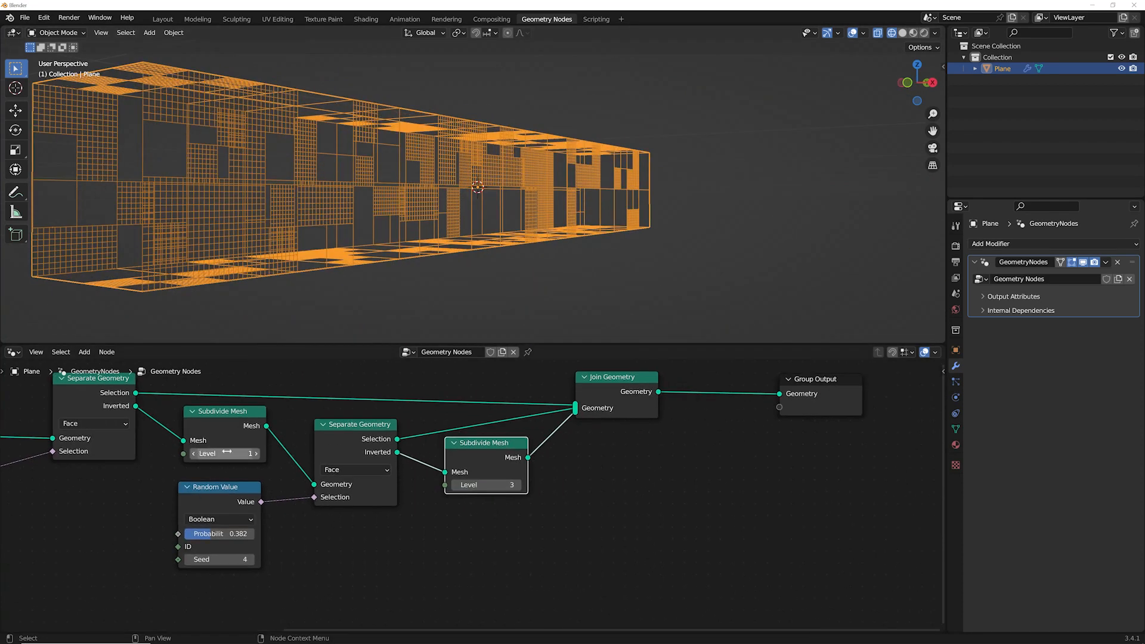
{"action": "left_click", "coordinate": [453, 485]}
{"action": "left_click", "coordinate": [454, 485]}
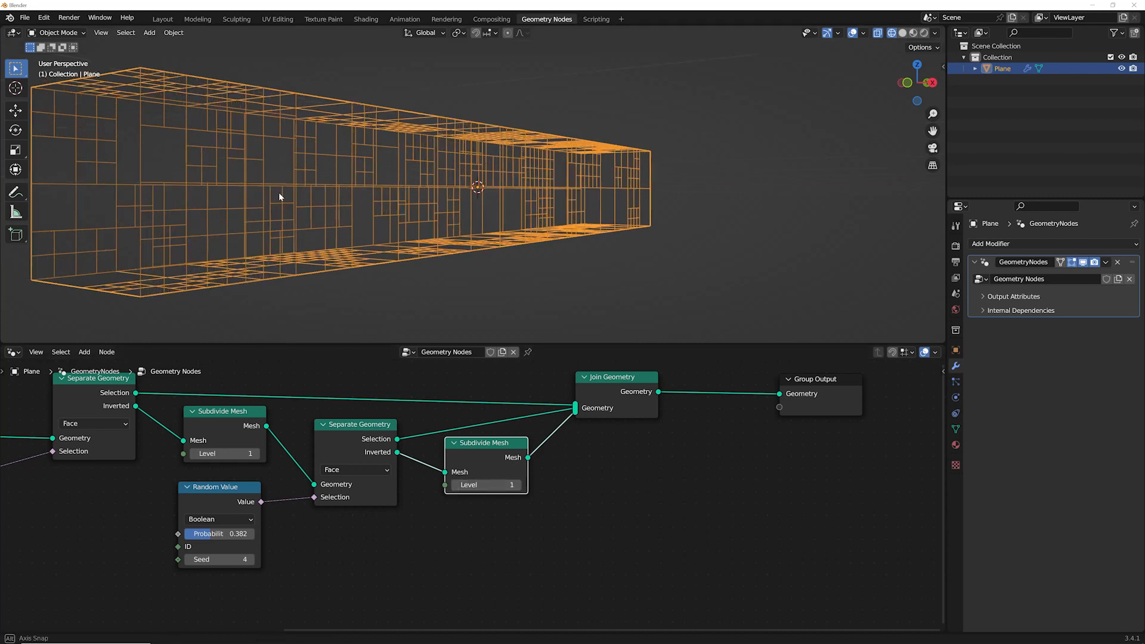
{"action": "middle_click_drag", "start_coordinate": [280, 194], "coordinate": [317, 275]}
{"action": "middle_click_drag", "start_coordinate": [493, 469], "coordinate": [260, 485]}
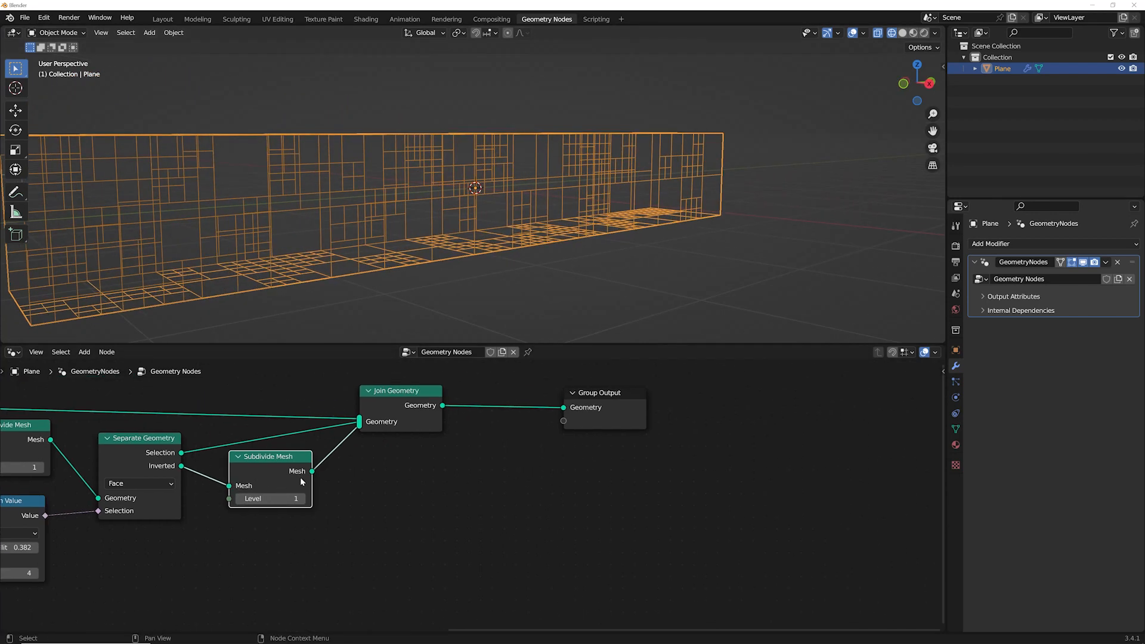
{"action": "middle_click_drag", "start_coordinate": [238, 266], "coordinate": [345, 276]}
Move Group Output farther away and insert a Mesh to Curve node after Join Geometry.
{"action": "middle_click_drag", "start_coordinate": [348, 391], "coordinate": [174, 448]}
{"action": "left_click_drag", "start_coordinate": [223, 429], "coordinate": [313, 442]}
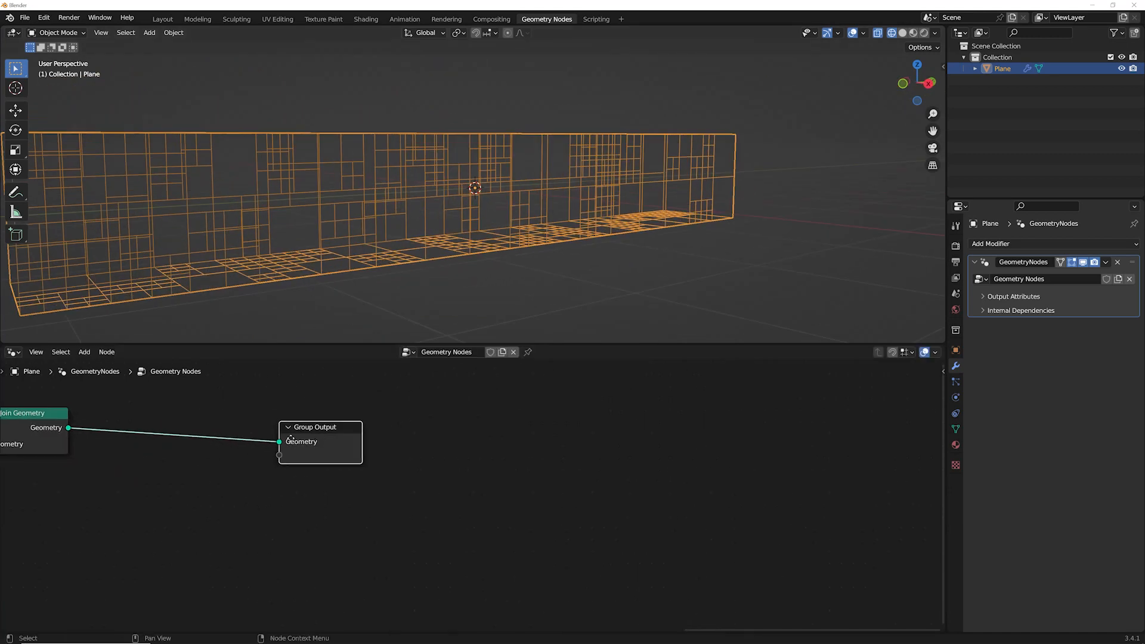
{"action": "middle_click_drag", "start_coordinate": [170, 431], "coordinate": [306, 435]}
{"action": "key", "text": "shift+a"}
{"action": "left_click", "coordinate": [298, 380]}
{"action": "type", "text": "mesh to"}
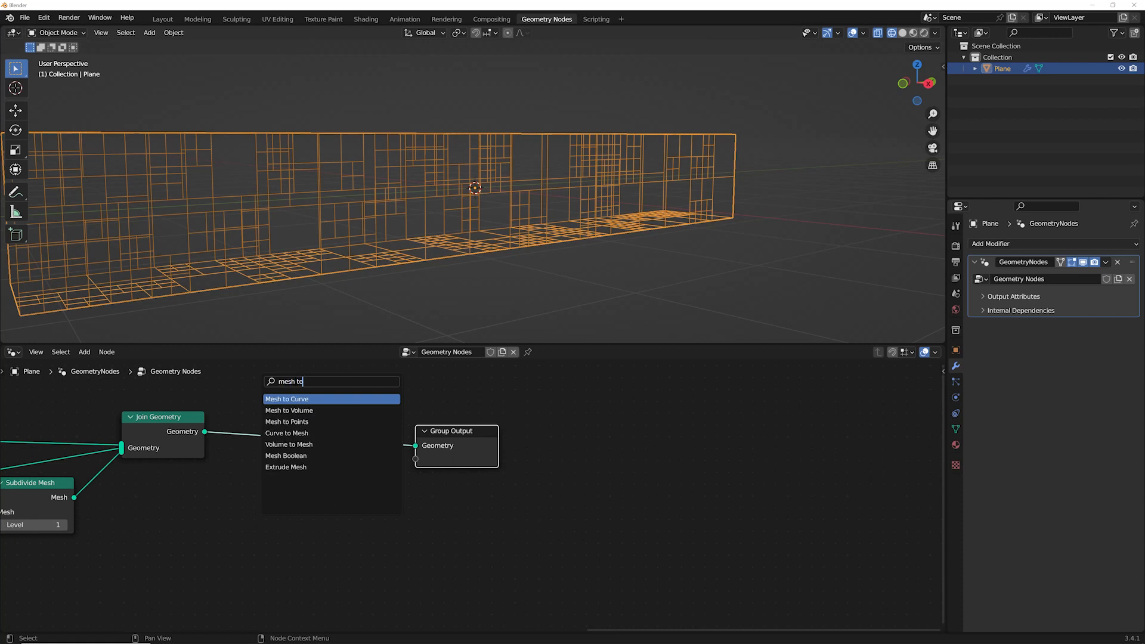
{"action": "key", "text": "Return"}
{"action": "left_click", "coordinate": [263, 439]}
Insert a Curve to Mesh node between Mesh to Curve and Group Output.
{"action": "key", "text": "shift+a"}
{"action": "left_click", "coordinate": [358, 377]}
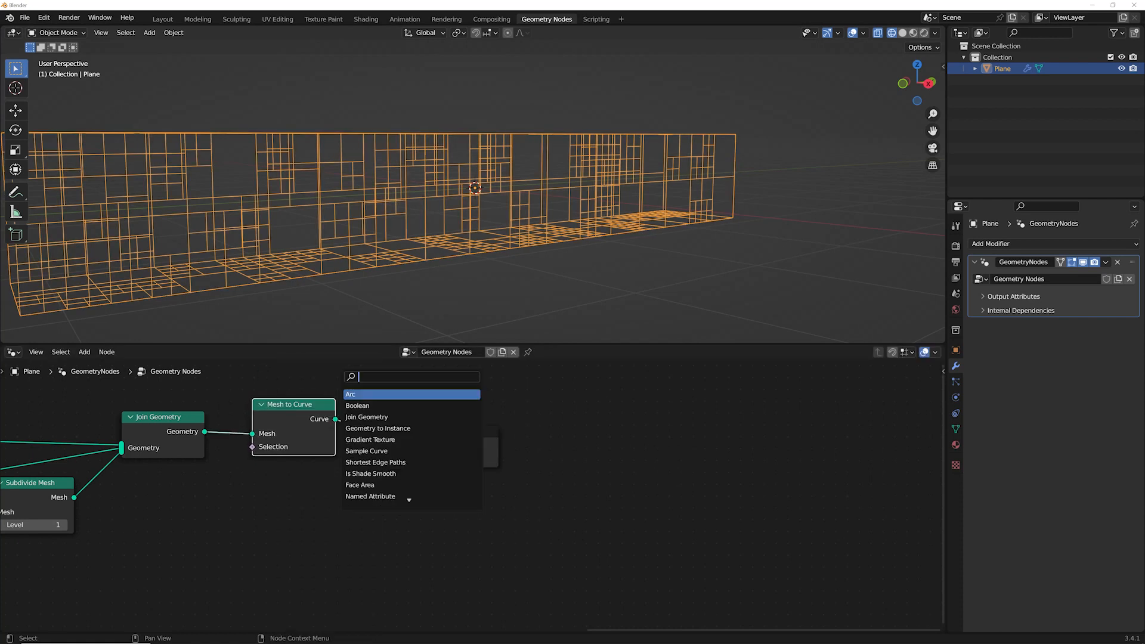
{"action": "type", "text": "curve to"}
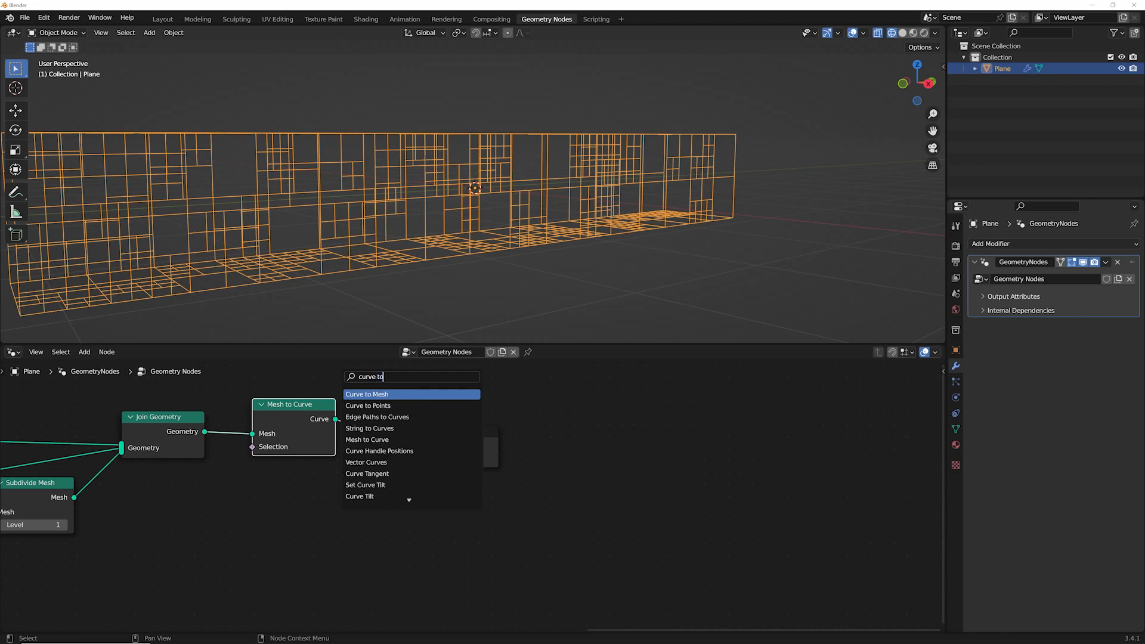
{"action": "key", "text": "Return"}
{"action": "left_click", "coordinate": [388, 424]}
Switch the viewport to solid shading and connect a new Curve Circle node to Curve to Mesh's Profile Curve.
{"action": "key", "text": "shift+a"}
{"action": "left_click", "coordinate": [335, 372]}
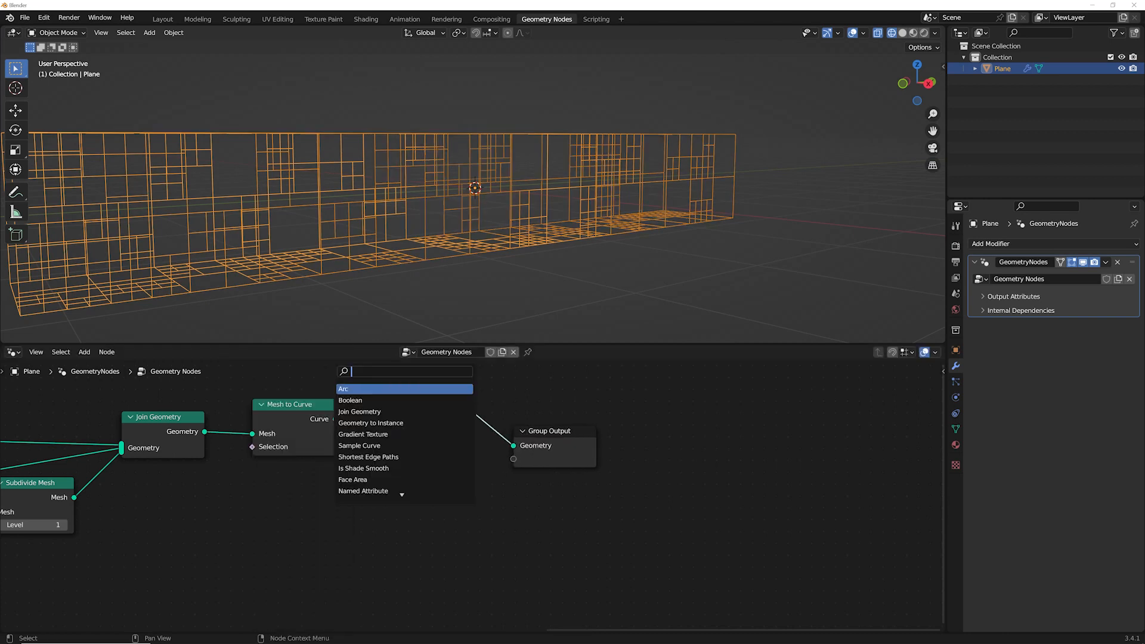
{"action": "type", "text": "cii"}
{"action": "left_click", "coordinate": [350, 402]}
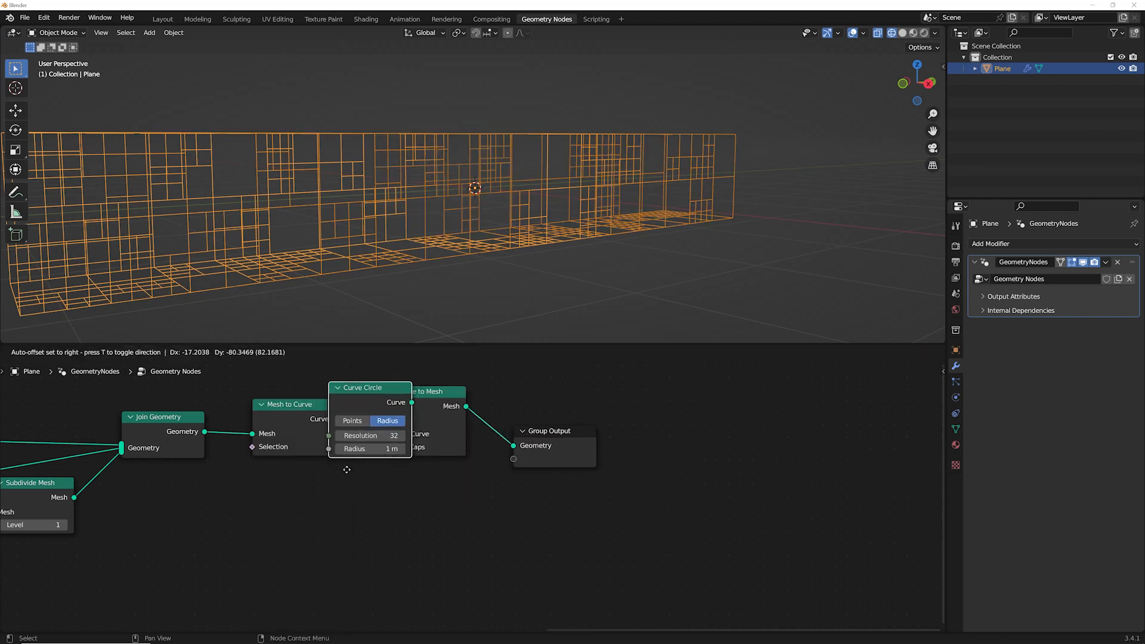
{"action": "left_click", "coordinate": [268, 551]}
{"action": "left_click", "coordinate": [903, 33]}
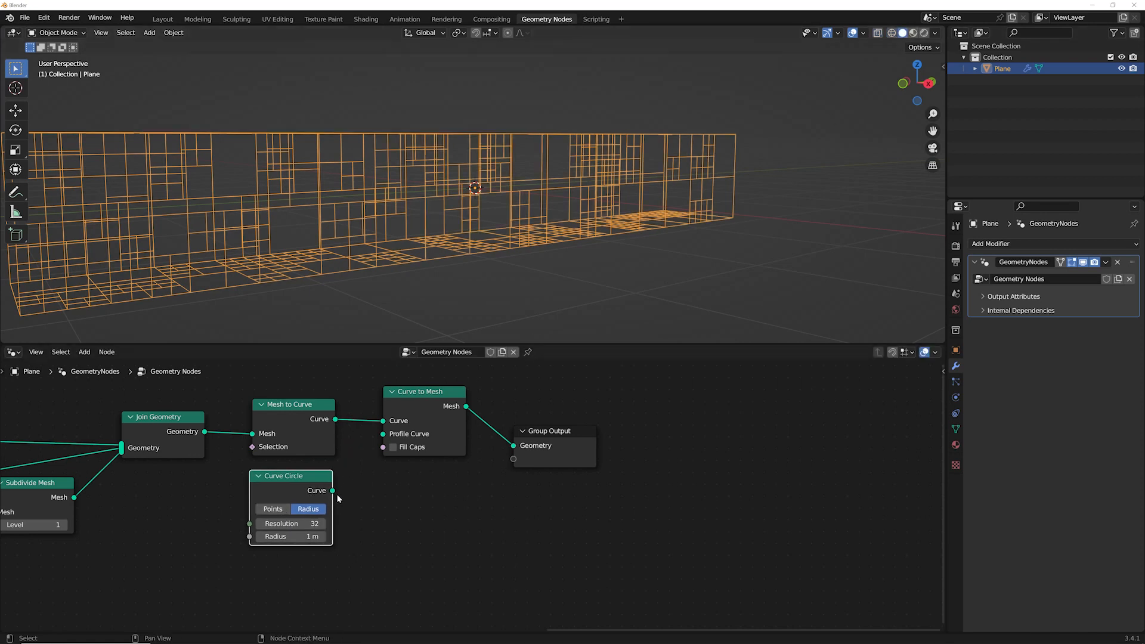
{"action": "left_click_drag", "start_coordinate": [333, 491], "coordinate": [384, 434]}
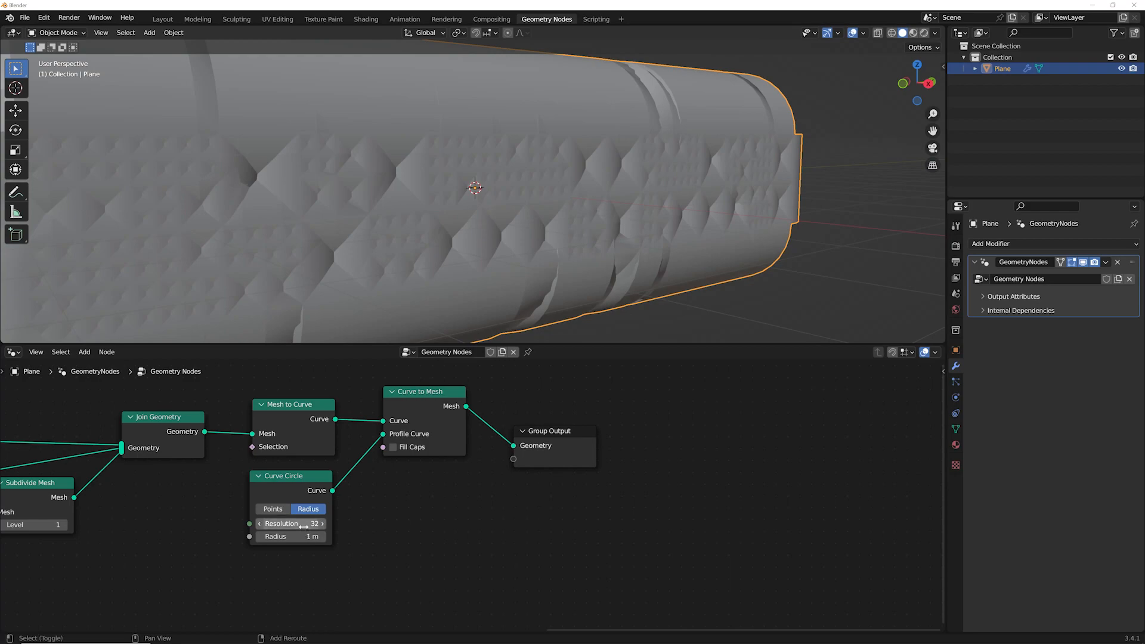
Set the Curve Circle's radius to 0.02 m and check the resulting bars from inside the tunnel.
{"action": "left_click_drag", "start_coordinate": [302, 536], "coordinate": [244, 537]}
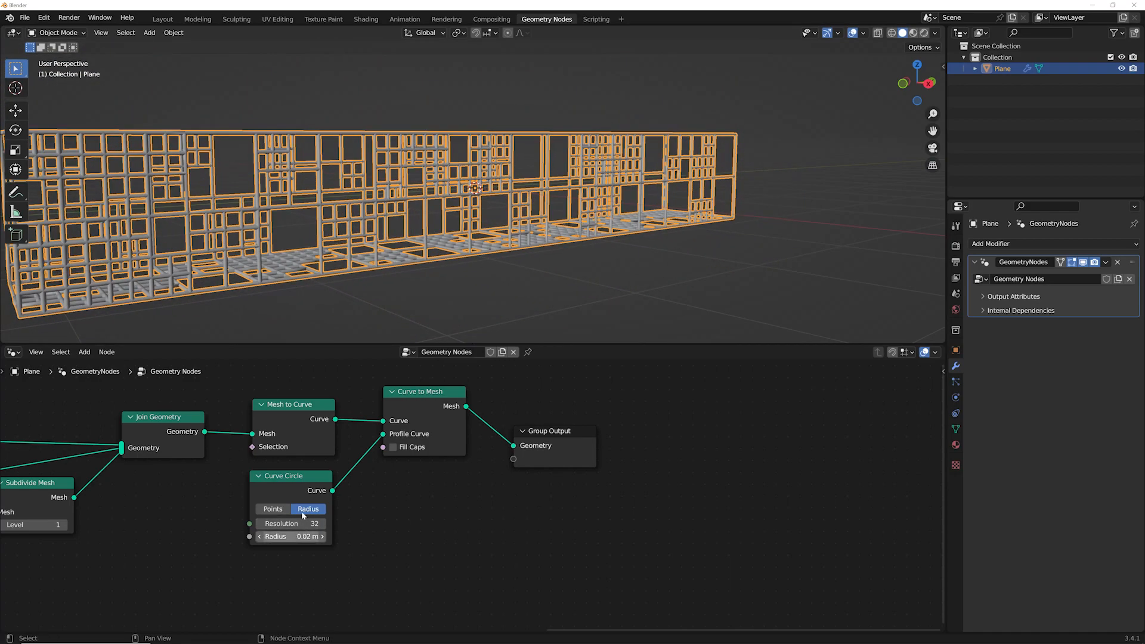
{"action": "middle_click_drag", "start_coordinate": [439, 253], "coordinate": [503, 228]}
{"action": "scroll", "coordinate": [516, 257], "scroll_direction": "up", "scroll_amount": 2}
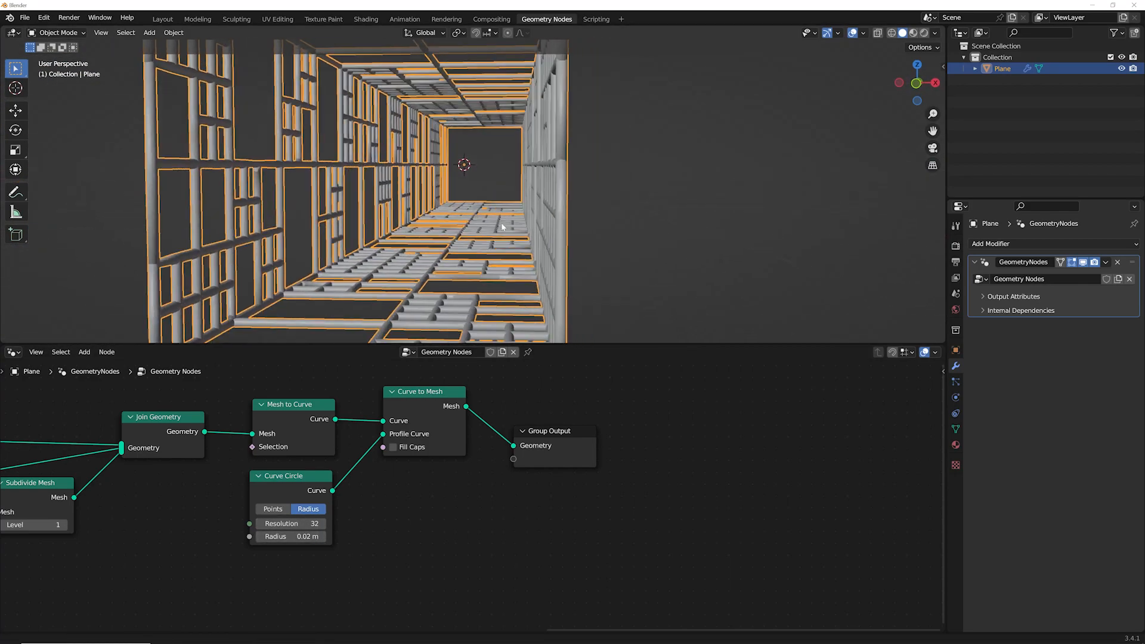
{"action": "left_click", "coordinate": [291, 537]}
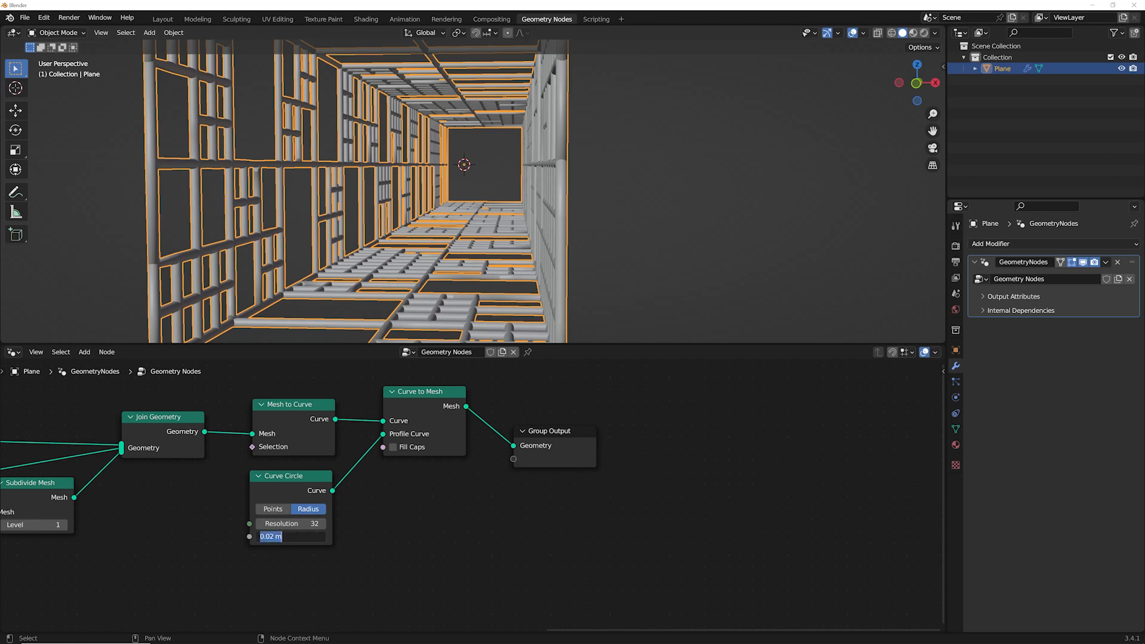
{"action": "left_click", "coordinate": [371, 554]}
Move Group Output farther away and insert a duplicate of the Join Geometry node between Curve to Mesh and Group Output, slightly lower.
{"action": "middle_click_drag", "start_coordinate": [596, 440], "coordinate": [299, 459]}
{"action": "left_click_drag", "start_coordinate": [267, 458], "coordinate": [542, 433]}
{"action": "middle_click_drag", "start_coordinate": [177, 453], "coordinate": [327, 441]}
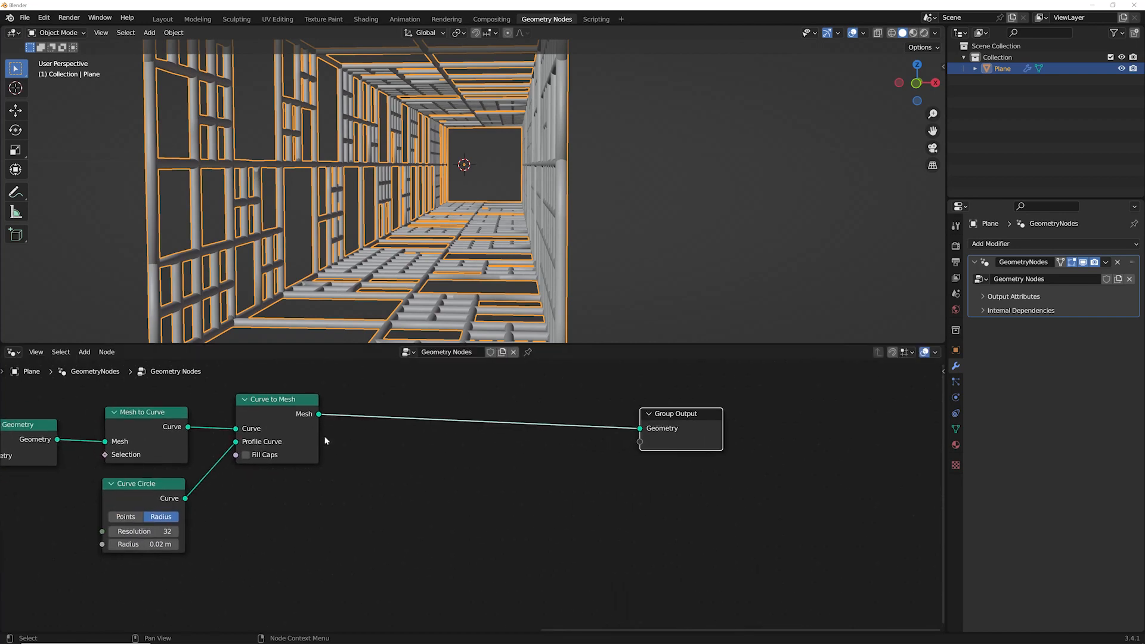
{"action": "middle_click_drag", "start_coordinate": [117, 421], "coordinate": [214, 407]}
{"action": "left_click", "coordinate": [111, 411]}
{"action": "key", "text": "shift+d"}
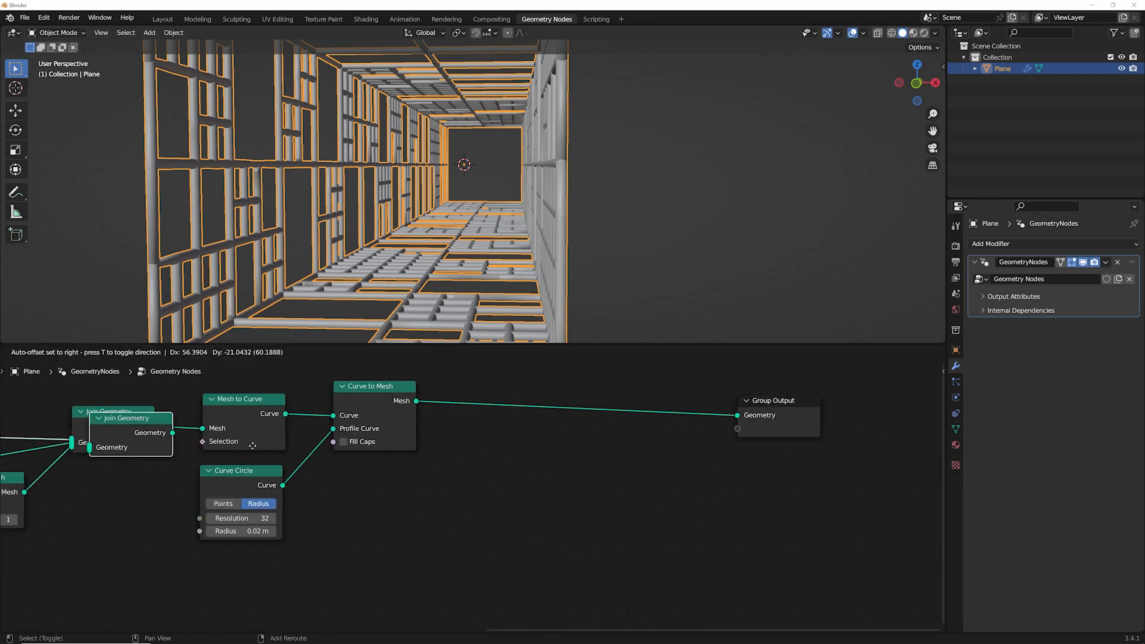
{"action": "left_click", "coordinate": [573, 410]}
{"action": "scroll", "coordinate": [518, 429], "scroll_direction": "down", "scroll_amount": 2}
{"action": "middle_click_drag", "start_coordinate": [479, 437], "coordinate": [429, 410]}
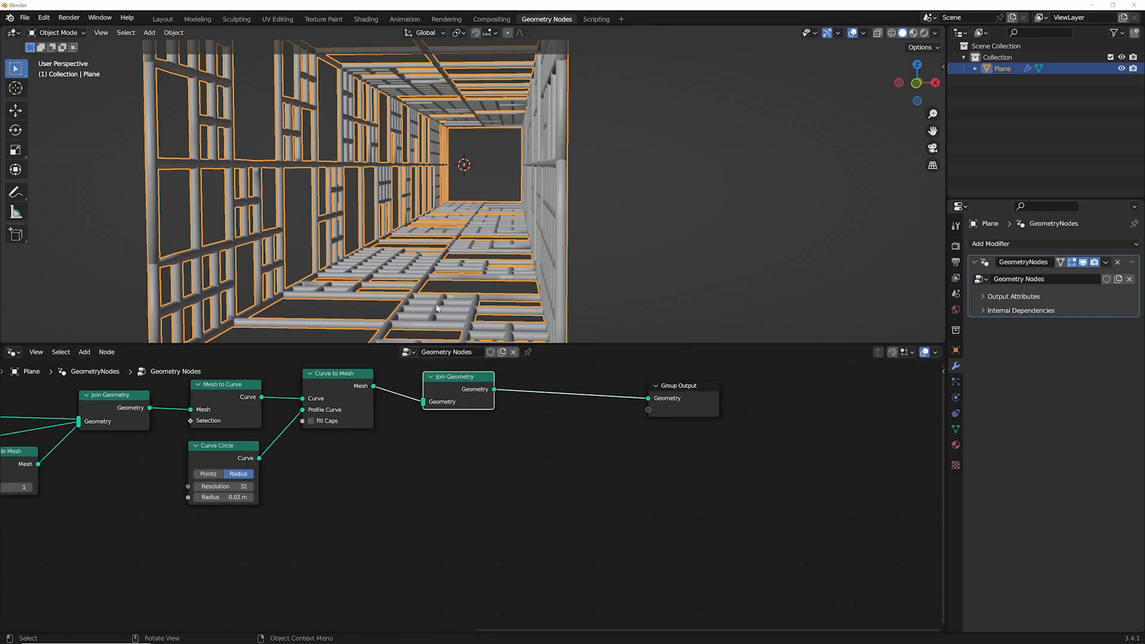
{"action": "scroll", "coordinate": [447, 431], "scroll_direction": "down", "scroll_amount": 2}
{"action": "left_click", "coordinate": [446, 504]}
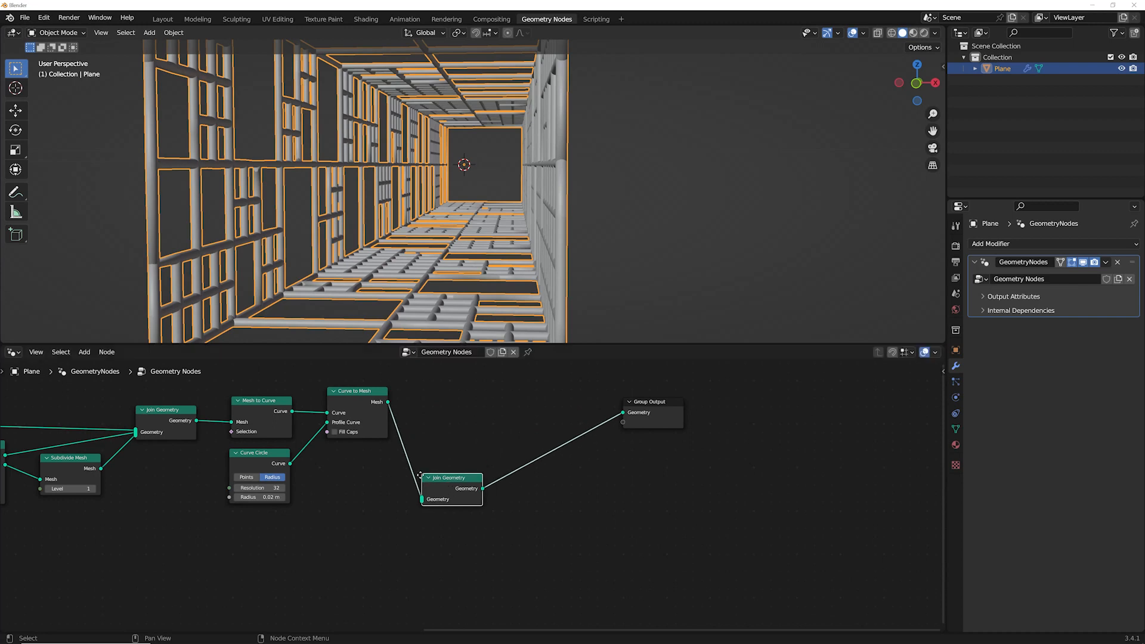
{"action": "middle_click_drag", "start_coordinate": [446, 504], "coordinate": [457, 439]}
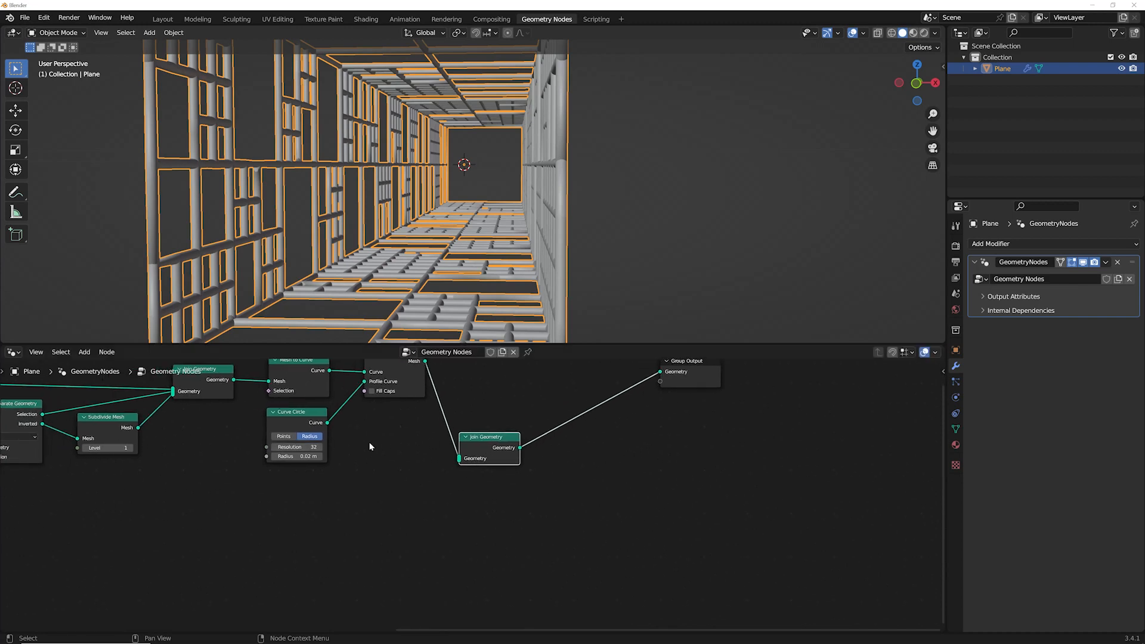
Add an Instance on Points node in the free space below the Curve Circle node.
{"action": "middle_click_drag", "start_coordinate": [370, 449], "coordinate": [416, 470]}
{"action": "left_click_drag", "start_coordinate": [278, 401], "coordinate": [305, 446]}
{"action": "scroll", "coordinate": [262, 464], "scroll_direction": "down", "scroll_amount": 1}
{"action": "middle_click_drag", "start_coordinate": [262, 464], "coordinate": [470, 447]}
{"action": "scroll", "coordinate": [470, 447], "scroll_direction": "down", "scroll_amount": 3}
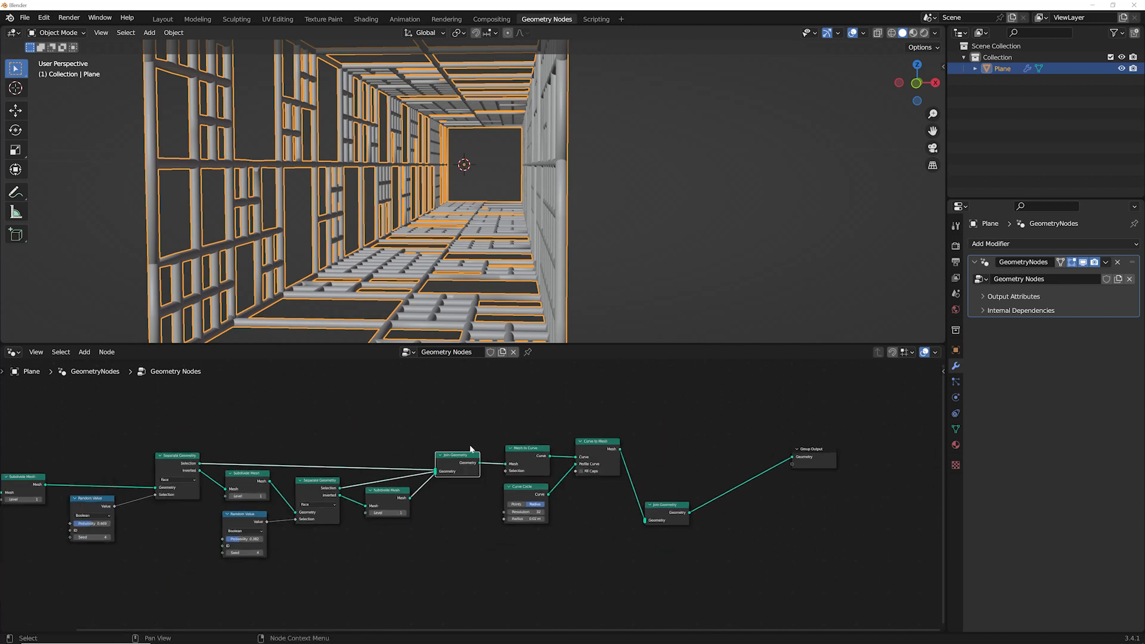
{"action": "middle_click_drag", "start_coordinate": [19, 478], "coordinate": [122, 473]}
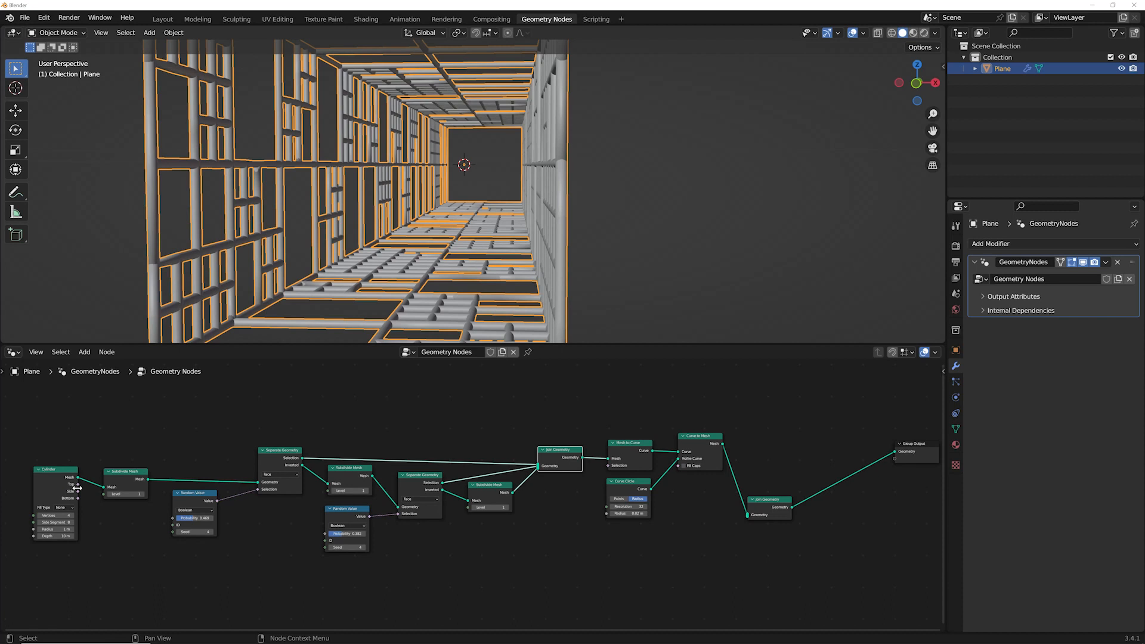
{"action": "scroll", "coordinate": [179, 484], "scroll_direction": "right", "scroll_amount": 10}
{"action": "key", "text": "shift+a"}
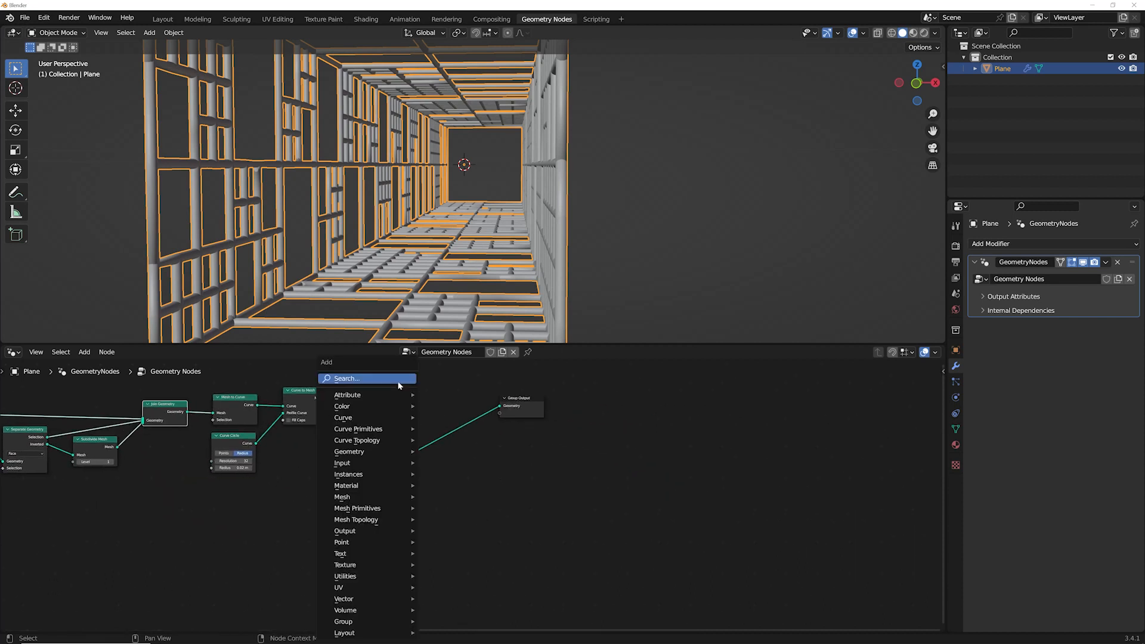
{"action": "type", "text": "inst"}
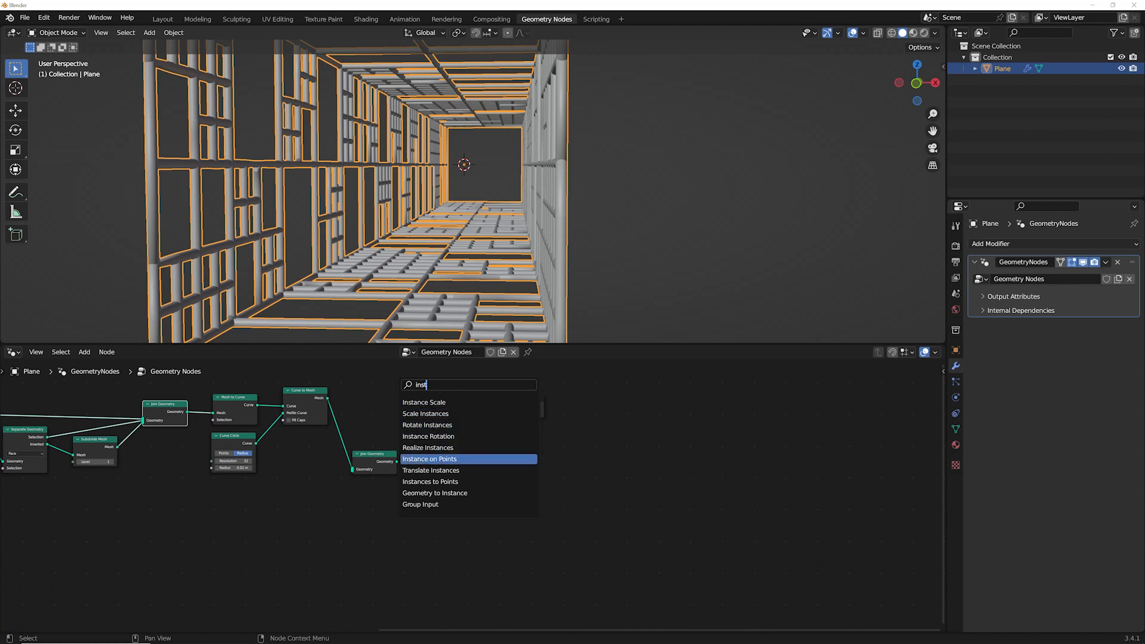
{"action": "left_click", "coordinate": [444, 459]}
{"action": "left_click", "coordinate": [319, 545]}
{"action": "scroll", "coordinate": [320, 540], "scroll_direction": "up", "scroll_amount": 6}
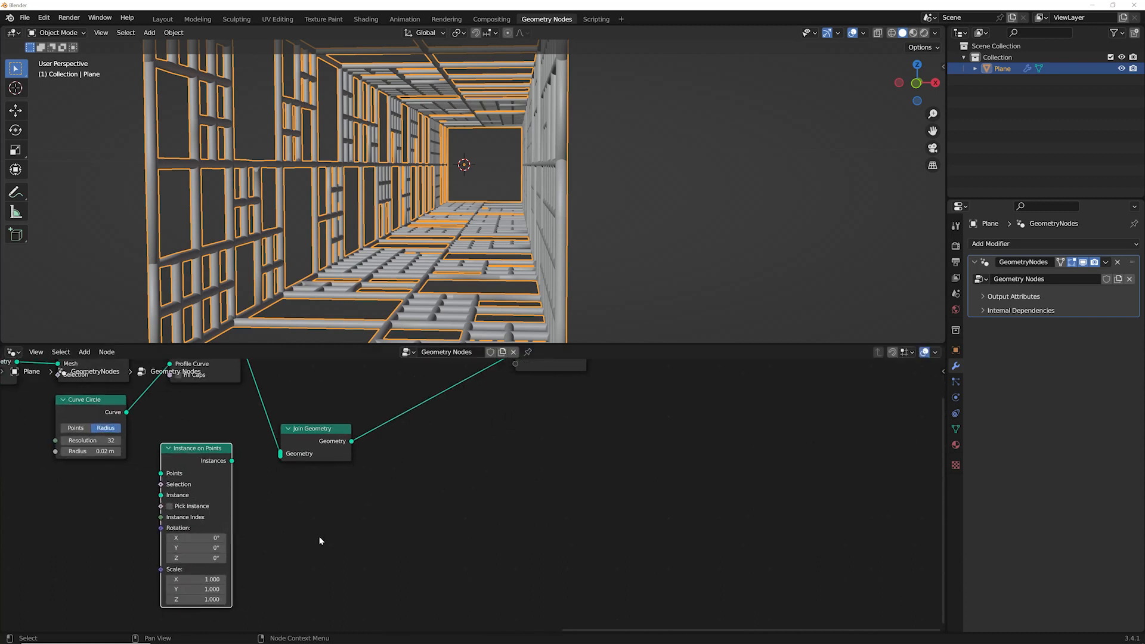
Connect Instance on Points to the new Join Geometry node and feed its Points from the first Join Geometry output.
{"action": "middle_click_drag", "start_coordinate": [267, 478], "coordinate": [284, 468]}
{"action": "left_click_drag", "start_coordinate": [248, 451], "coordinate": [297, 445]}
{"action": "middle_click_drag", "start_coordinate": [252, 445], "coordinate": [447, 466]}
{"action": "scroll", "coordinate": [447, 466], "scroll_direction": "down", "scroll_amount": 4}
{"action": "left_click_drag", "start_coordinate": [270, 394], "coordinate": [392, 479]}
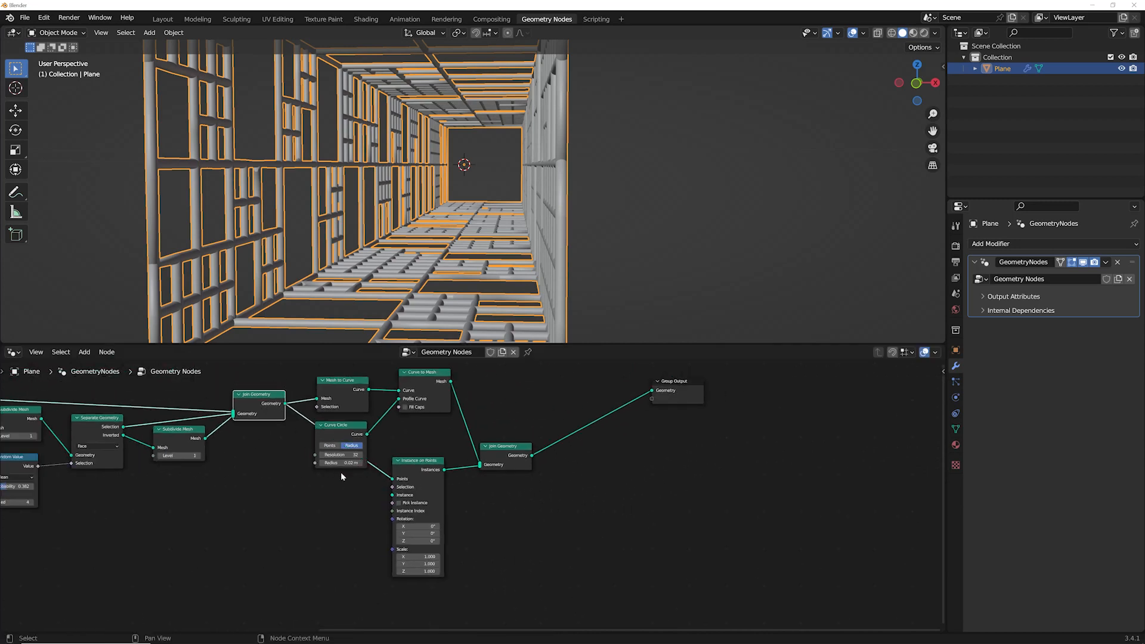
Add an Ico Sphere node and connect its mesh to the Instance input of Instance on Points.
{"action": "key", "text": "shift+a"}
{"action": "left_click", "coordinate": [233, 378]}
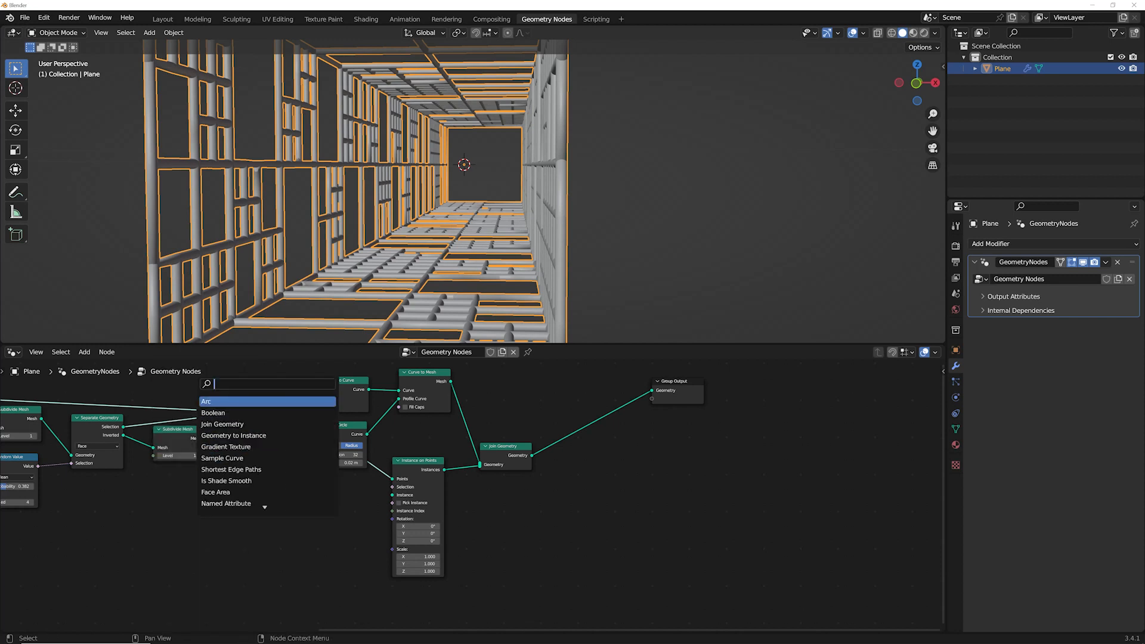
{"action": "type", "text": "ico"}
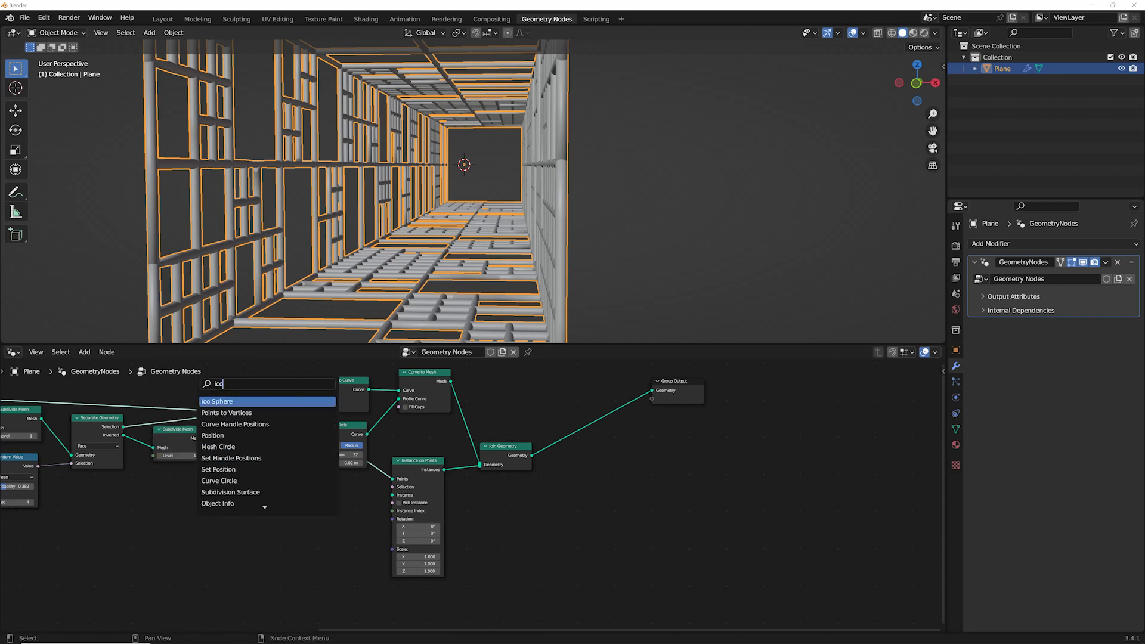
{"action": "key", "text": "Return"}
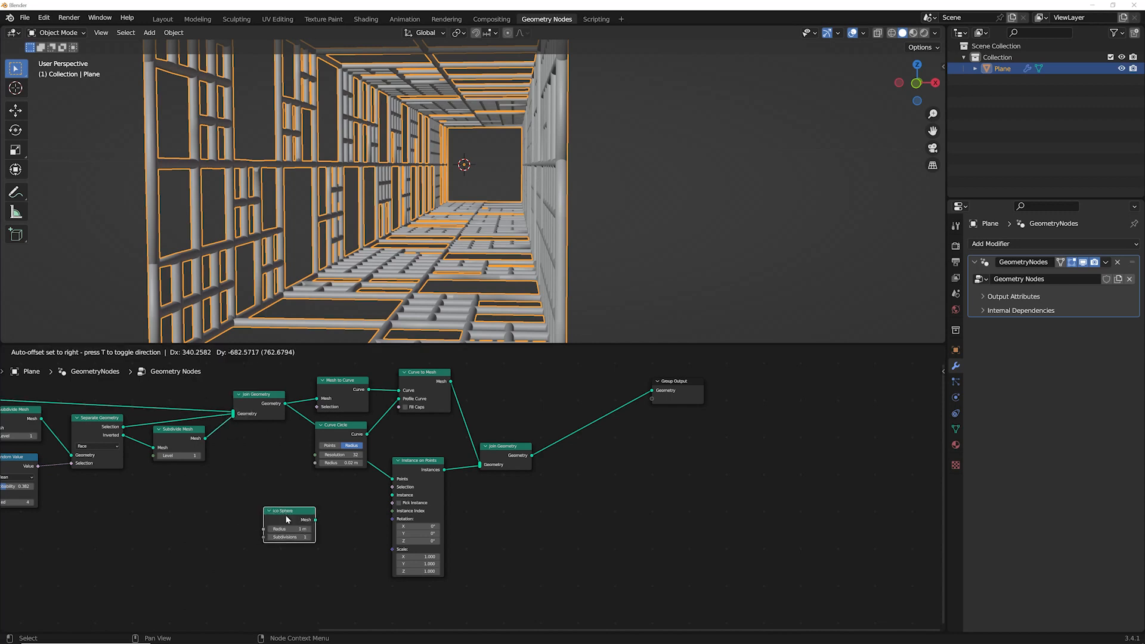
{"action": "left_click", "coordinate": [287, 519]}
{"action": "left_click_drag", "start_coordinate": [316, 520], "coordinate": [393, 495]}
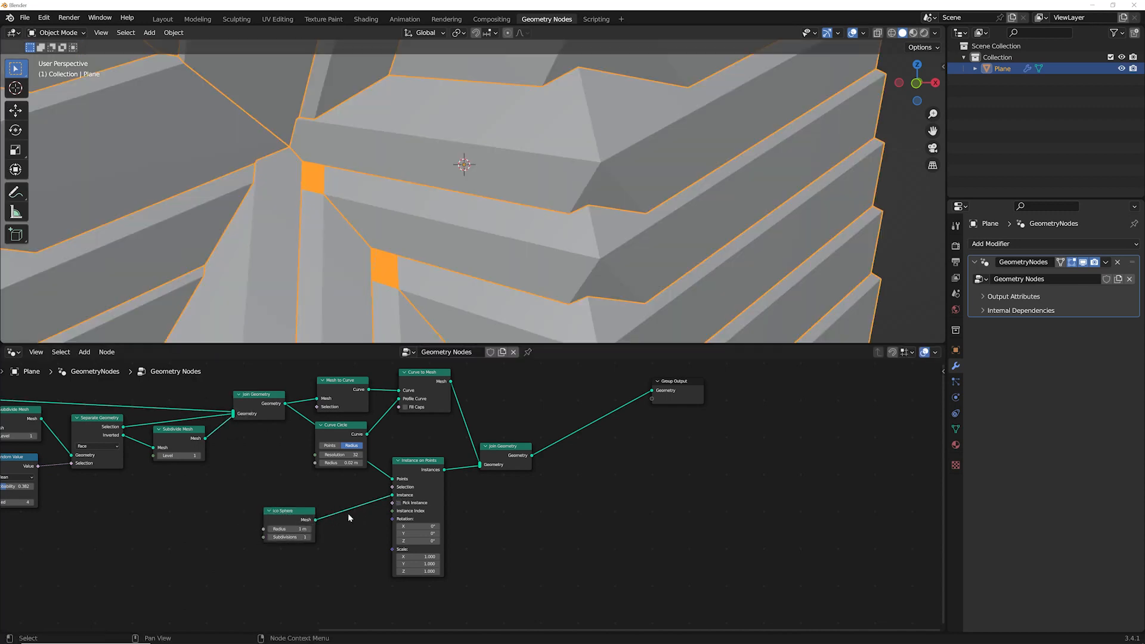
Set the Ico Sphere's radius to 0.04 m with 4 subdivisions and inspect the spheres throughout the tunnel.
{"action": "mouse_move", "coordinate": [296, 529]}
{"action": "left_mouse_down"}
{"action": "mouse_move", "coordinate": [267, 529]}
{"action": "mouse_move", "coordinate": [310, 537]}
{"action": "mouse_move", "coordinate": [307, 528]}
{"action": "left_mouse_up"}
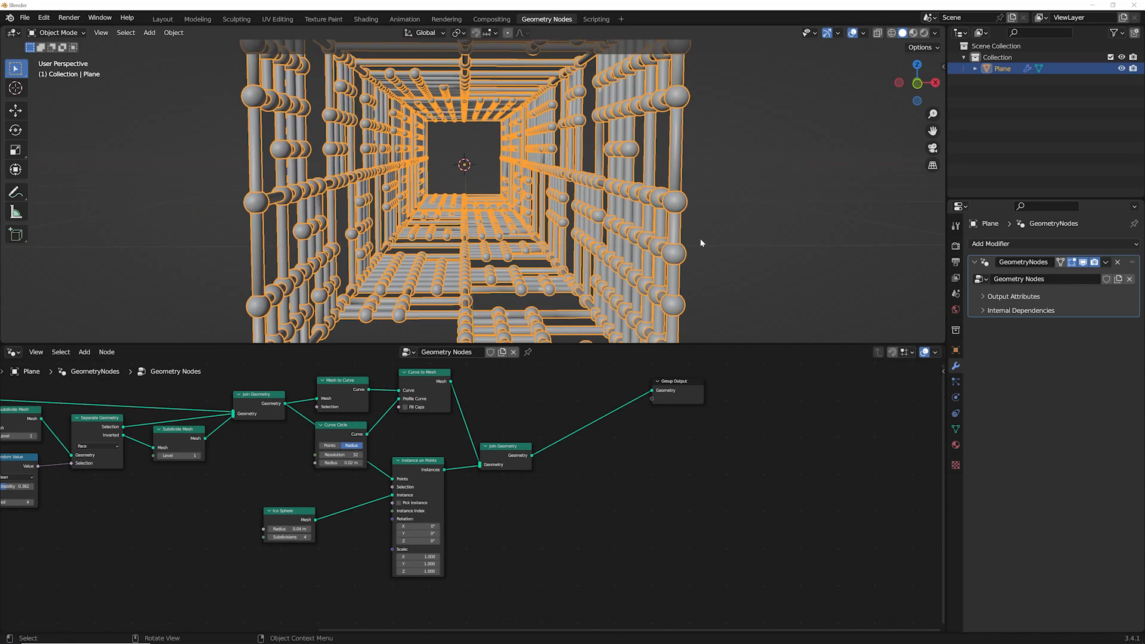
{"action": "left_click", "coordinate": [704, 243]}
{"action": "middle_click_drag", "start_coordinate": [707, 241], "coordinate": [459, 248]}
{"action": "left_click", "coordinate": [454, 247]}
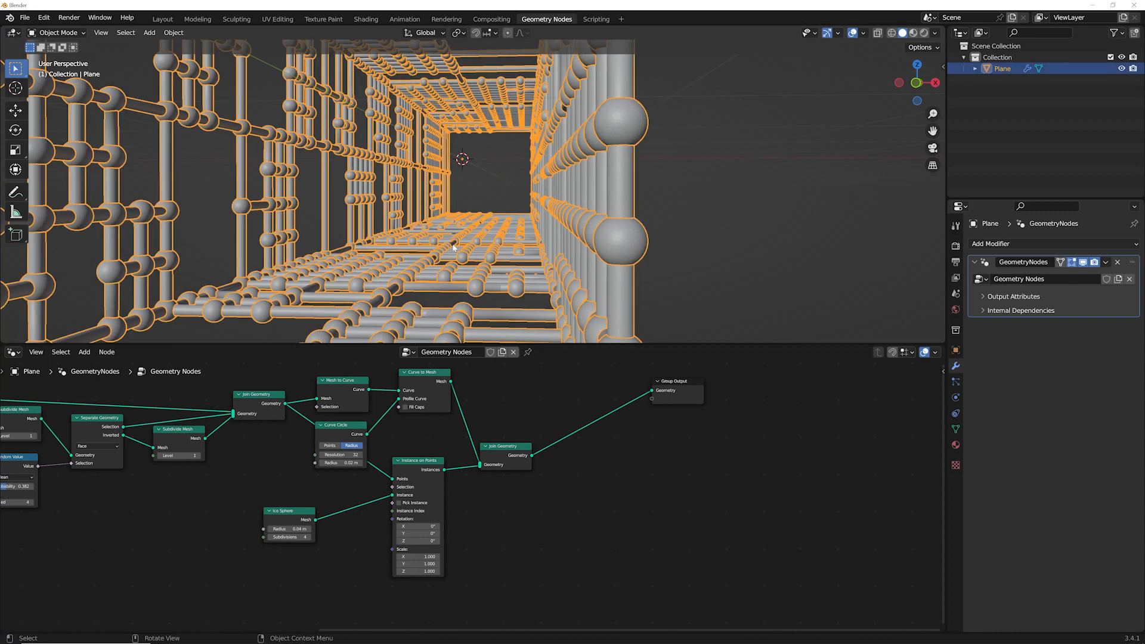
{"action": "scroll", "coordinate": [453, 248], "scroll_direction": "down", "scroll_amount": 7}
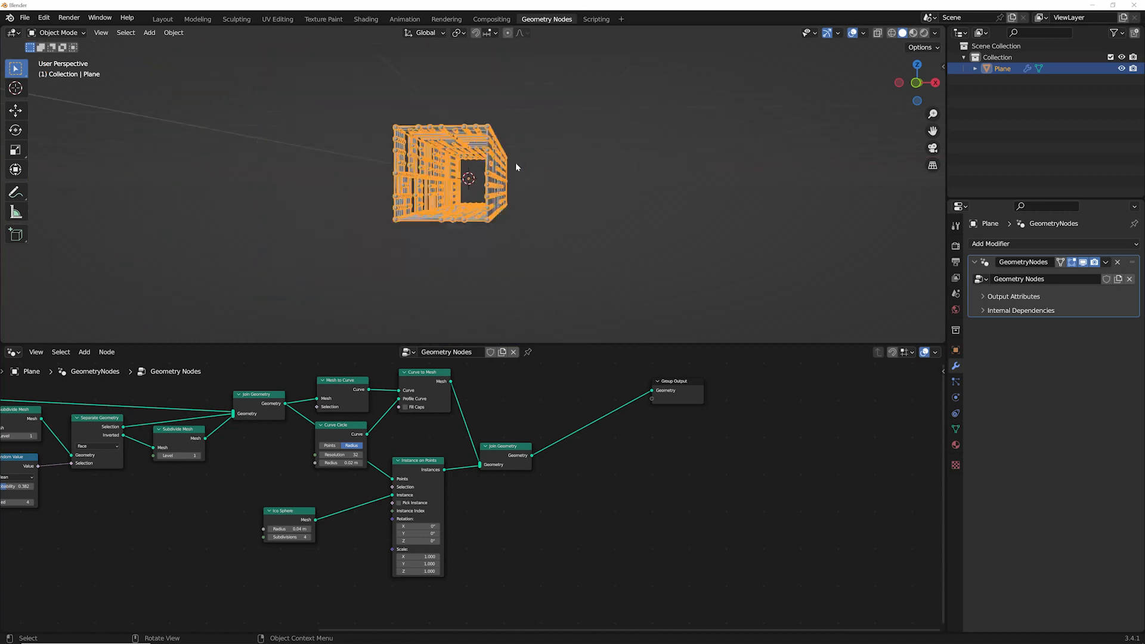
{"action": "middle_click_drag", "start_coordinate": [516, 164], "coordinate": [412, 229]}
{"action": "scroll", "coordinate": [296, 286], "scroll_direction": "down", "scroll_amount": 4}
{"action": "middle_click_drag", "start_coordinate": [490, 123], "coordinate": [491, 223]}
{"action": "scroll", "coordinate": [483, 152], "scroll_direction": "up", "scroll_amount": 10}
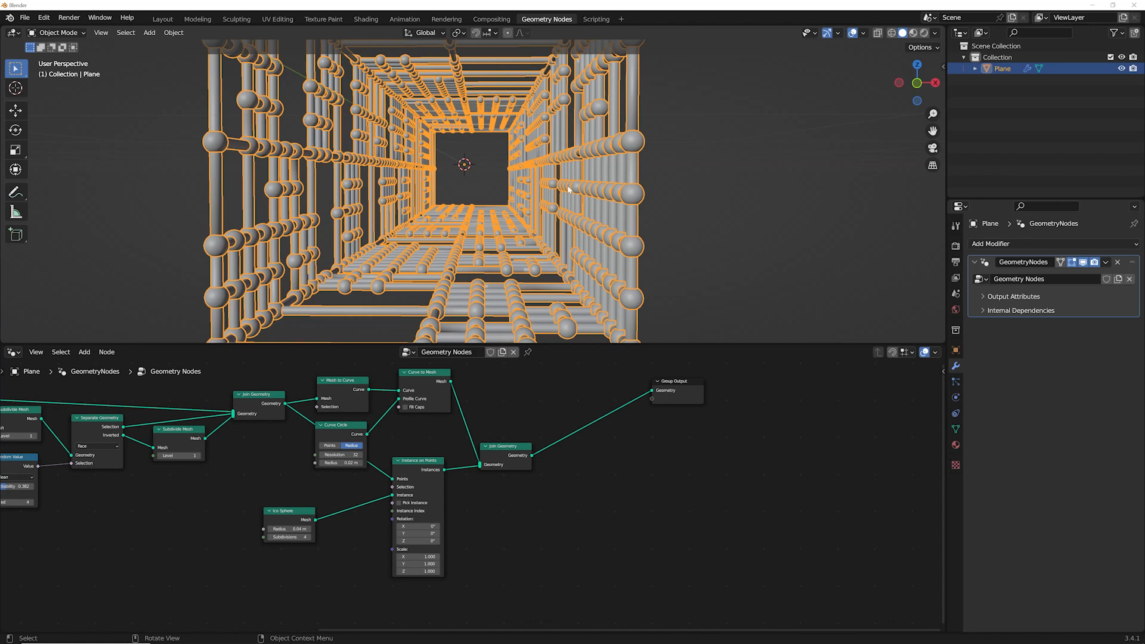
Duplicate the tunnel in place, make the copy's node tree independent, and reduce its Cylinder radius to fit inside the original.
{"action": "key", "text": "shift+d"}
{"action": "key", "text": "Escape"}
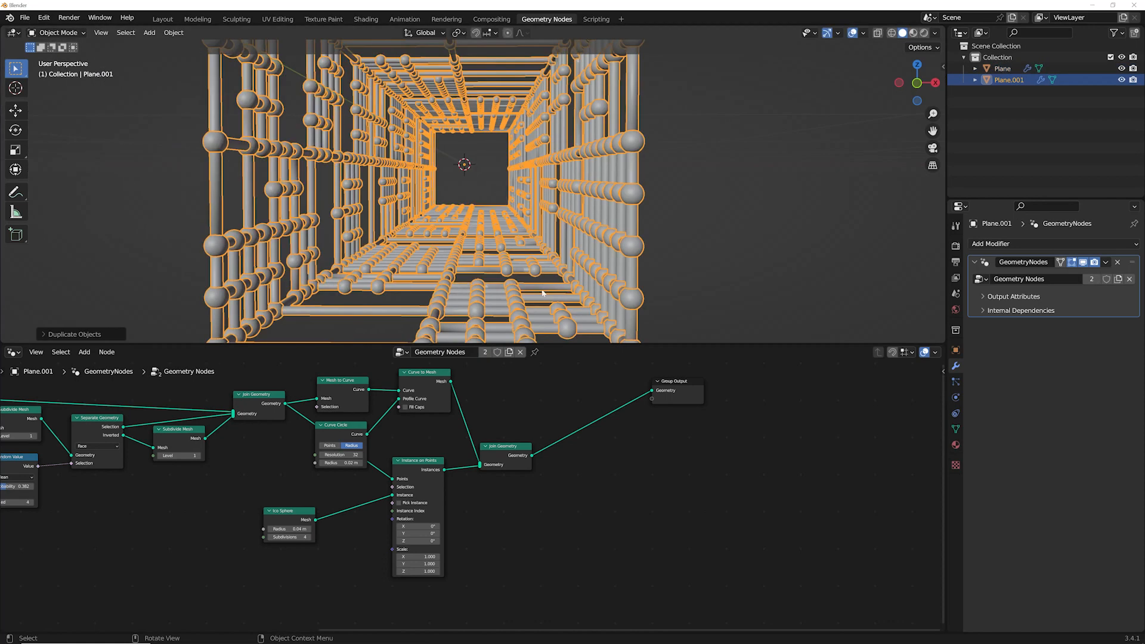
{"action": "left_click", "coordinate": [487, 353]}
{"action": "middle_click_drag", "start_coordinate": [418, 454], "coordinate": [923, 429]}
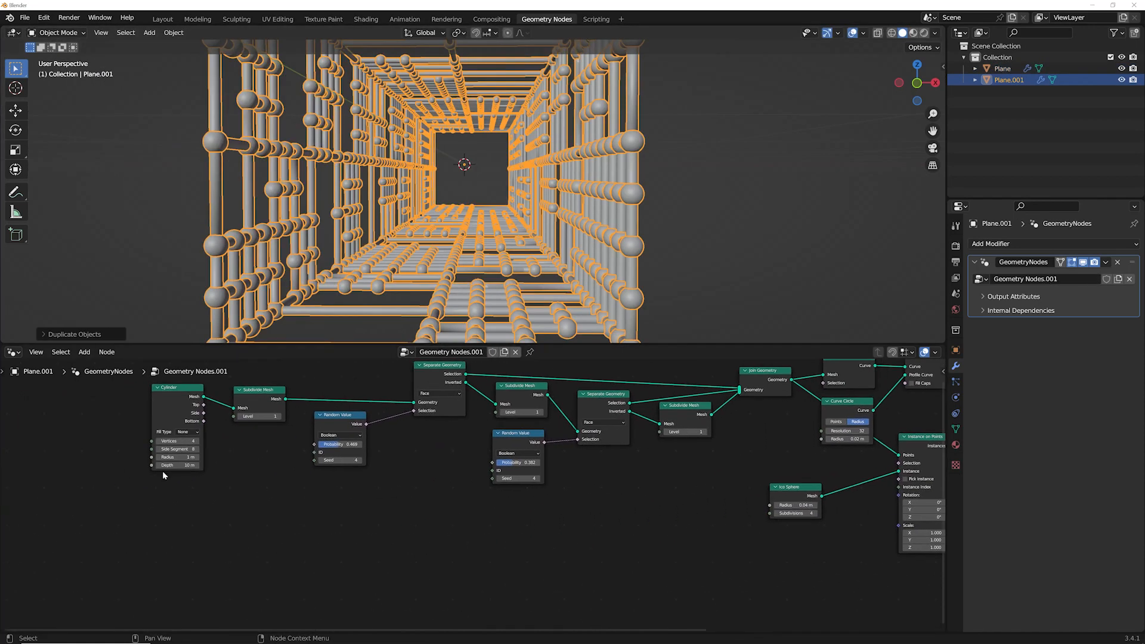
{"action": "scroll", "coordinate": [167, 476], "scroll_direction": "up", "scroll_amount": 3}
{"action": "middle_click_drag", "start_coordinate": [197, 473], "coordinate": [231, 468]}
{"action": "left_click_drag", "start_coordinate": [214, 445], "coordinate": [174, 445], "text": "shift"}
Set the inner tunnel's Curve Circle radius to 0.01 m.
{"action": "middle_click_drag", "start_coordinate": [775, 469], "coordinate": [114, 467]}
{"action": "scroll", "coordinate": [364, 475], "scroll_direction": "up", "scroll_amount": 4}
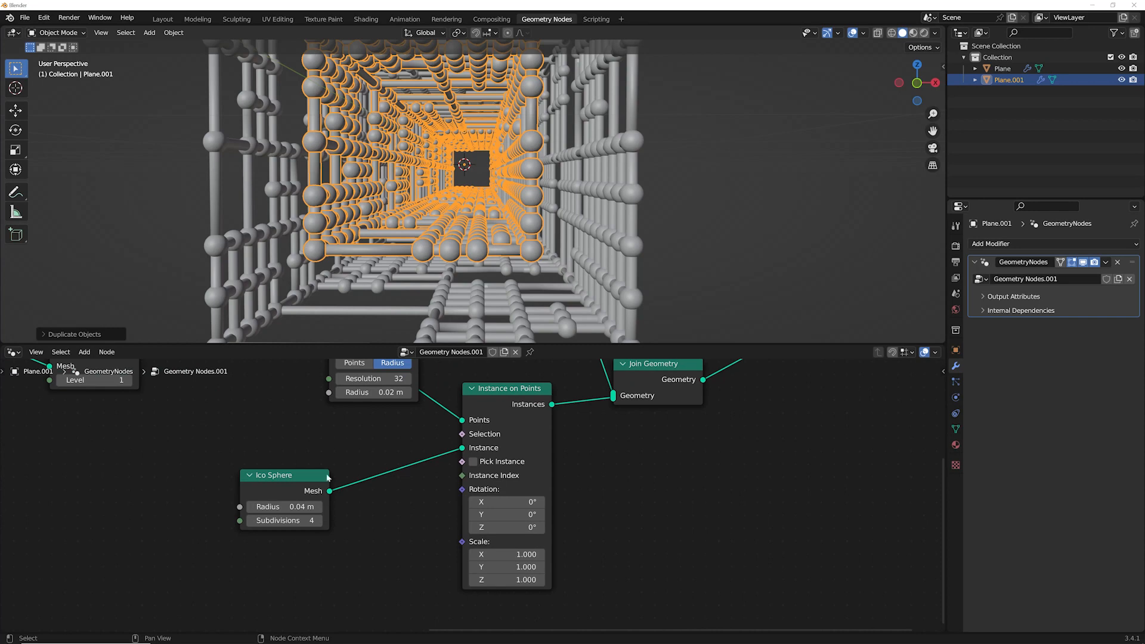
{"action": "middle_click_drag", "start_coordinate": [379, 381], "coordinate": [304, 511]}
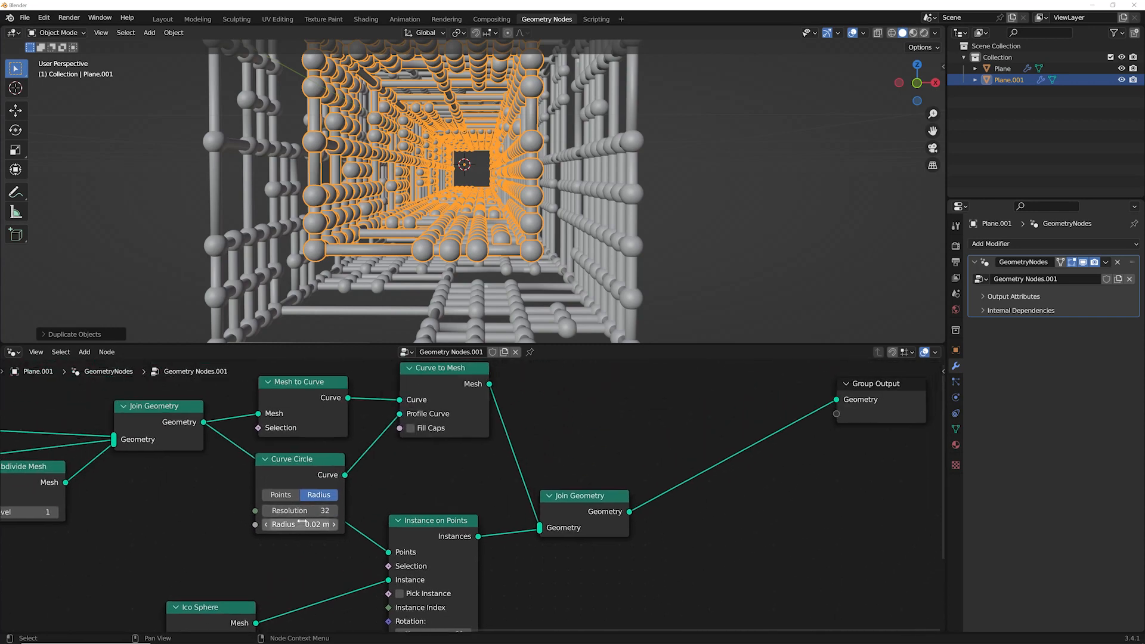
{"action": "left_click", "coordinate": [280, 525]}
{"action": "left_click", "coordinate": [283, 525]}
{"action": "key", "text": "BackSpace"}
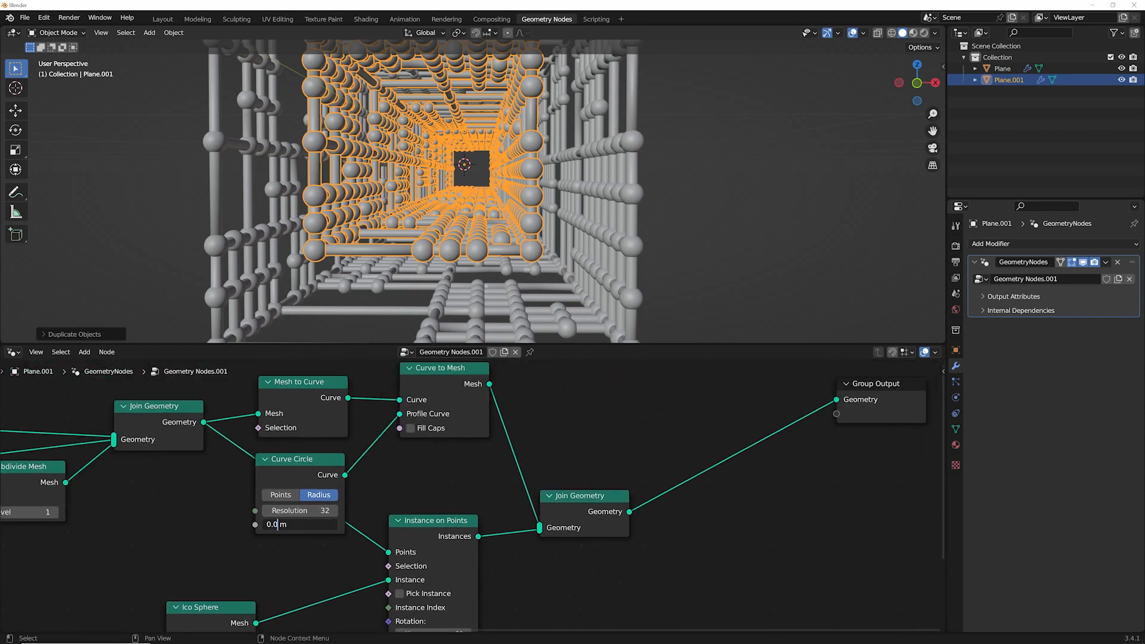
{"action": "type", "text": "1"}
{"action": "key", "text": "Return"}
Try the inner tunnel's Ico Sphere radius at 0.01 m and change it to 0.02 m.
{"action": "middle_click_drag", "start_coordinate": [152, 524], "coordinate": [229, 416]}
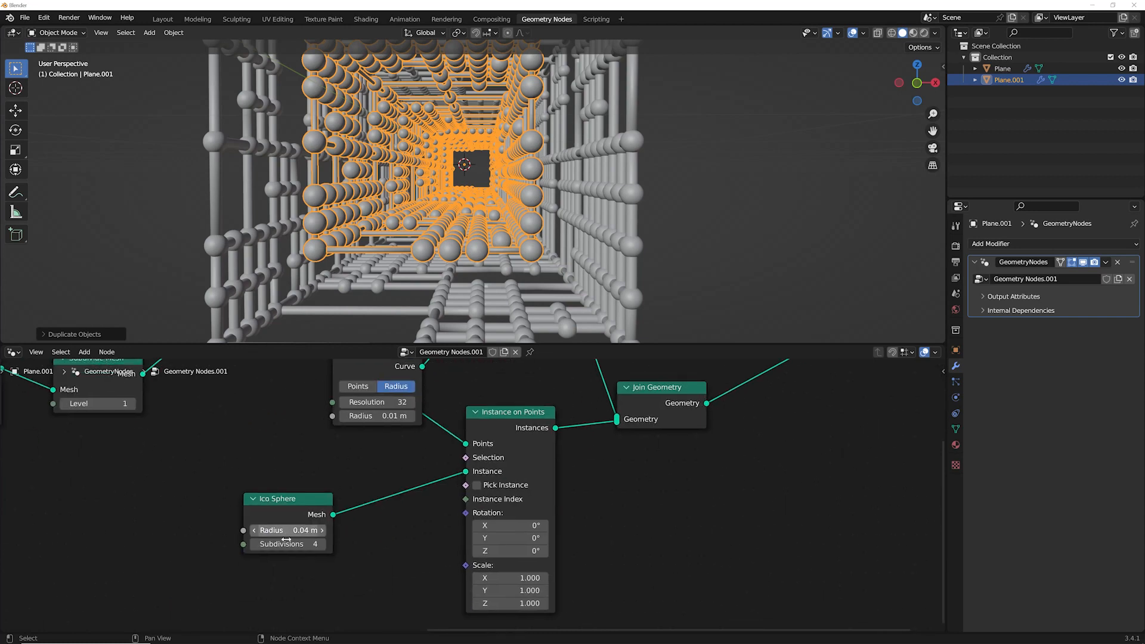
{"action": "left_click", "coordinate": [281, 530]}
{"action": "left_click", "coordinate": [270, 530]}
{"action": "key", "text": "BackSpace"}
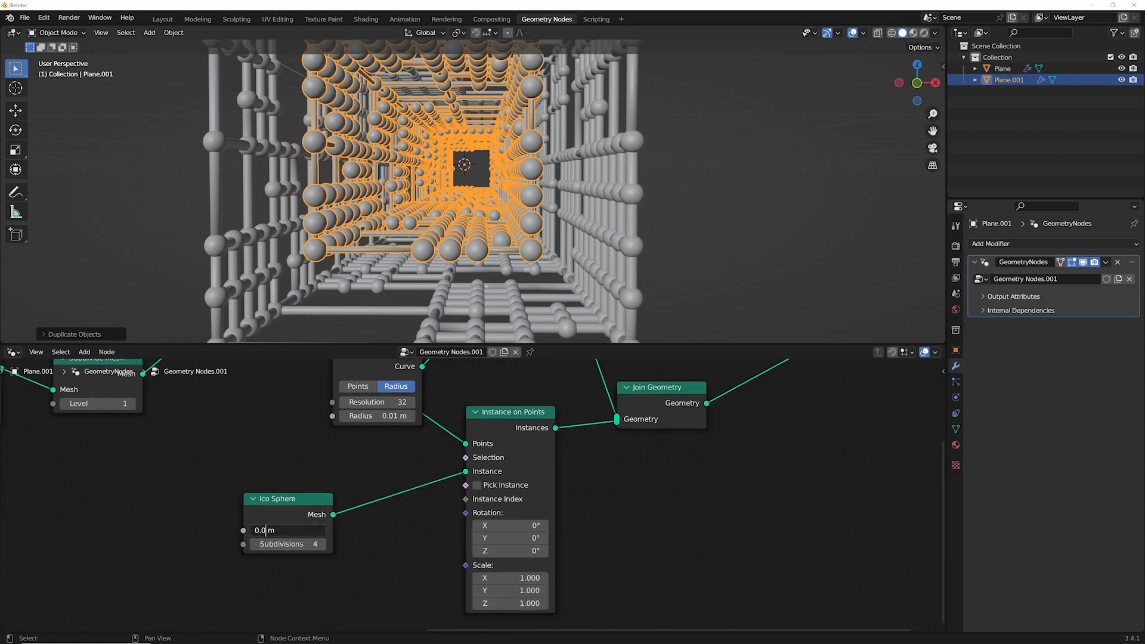
{"action": "type", "text": "1"}
{"action": "key", "text": "Return"}
{"action": "left_click", "coordinate": [272, 531]}
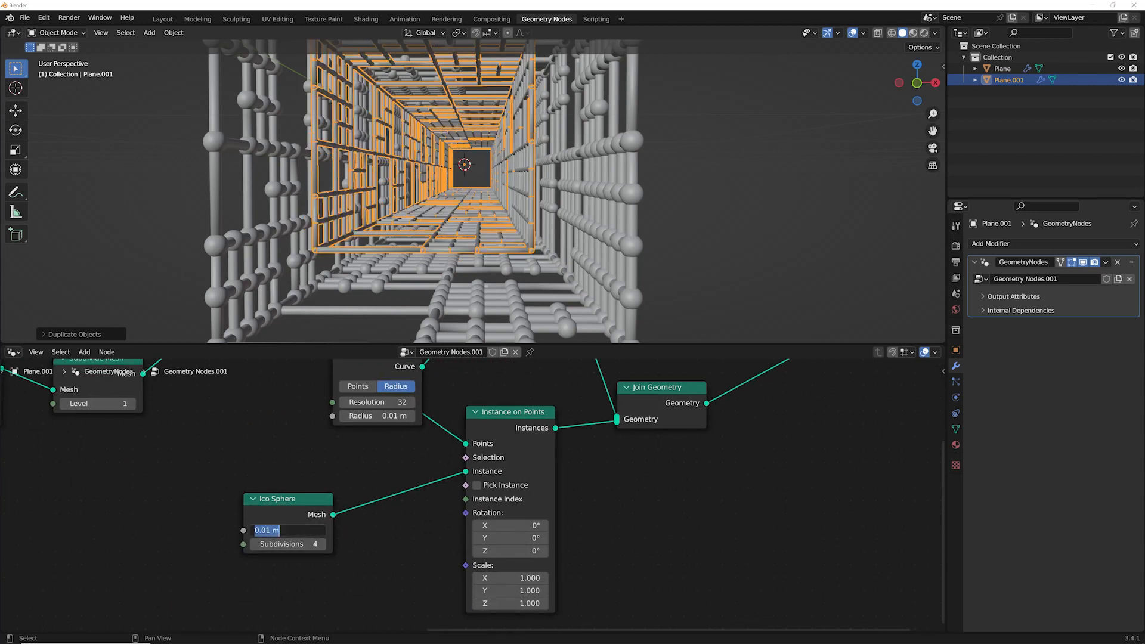
{"action": "type", "text": "0.02"}
{"action": "key", "text": "Return"}
Examine the inner tunnel against the outer one and review the Random Value nodes in its node tree.
{"action": "key", "text": "alt+a"}
{"action": "middle_click_drag", "start_coordinate": [634, 199], "coordinate": [542, 193]}
{"action": "left_click", "coordinate": [543, 194]}
{"action": "scroll", "coordinate": [542, 194], "scroll_direction": "down", "scroll_amount": 3}
{"action": "scroll", "coordinate": [542, 194], "scroll_direction": "down", "scroll_amount": 1}
{"action": "middle_click_drag", "start_coordinate": [30, 438], "coordinate": [419, 463]}
{"action": "middle_click_drag", "start_coordinate": [163, 460], "coordinate": [342, 470]}
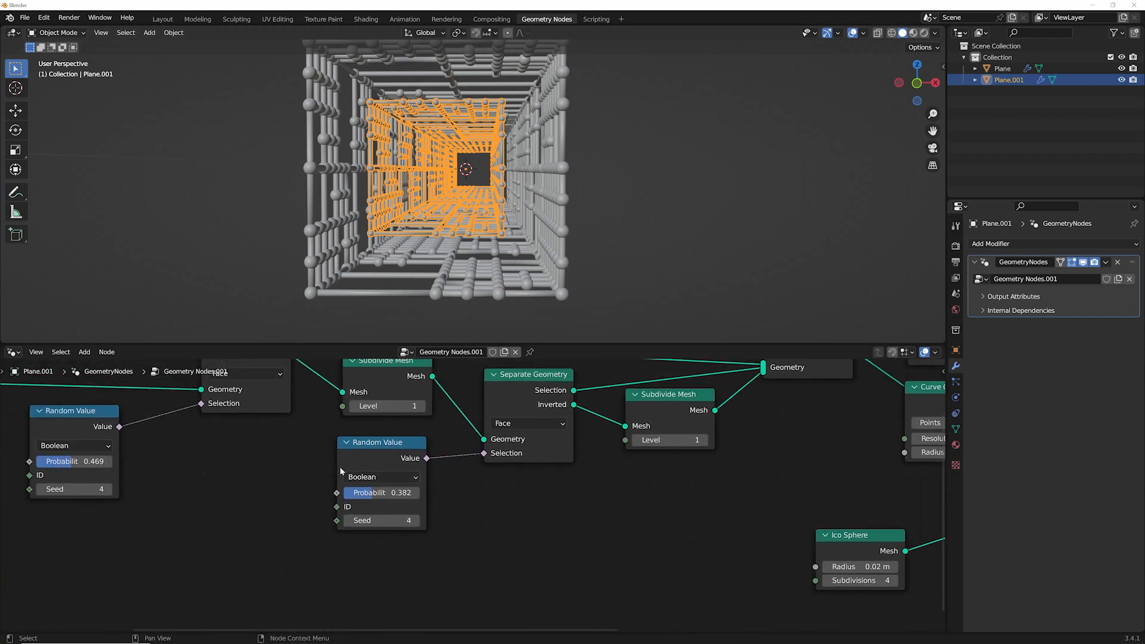
Thin the inner tunnel's bars by setting its Curve Circle radius to 0.003 m.
{"action": "middle_click_drag", "start_coordinate": [573, 497], "coordinate": [256, 473]}
{"action": "middle_click_drag", "start_coordinate": [612, 455], "coordinate": [382, 479]}
{"action": "scroll", "coordinate": [432, 421], "scroll_direction": "up", "scroll_amount": 1}
{"action": "left_click", "coordinate": [382, 477]}
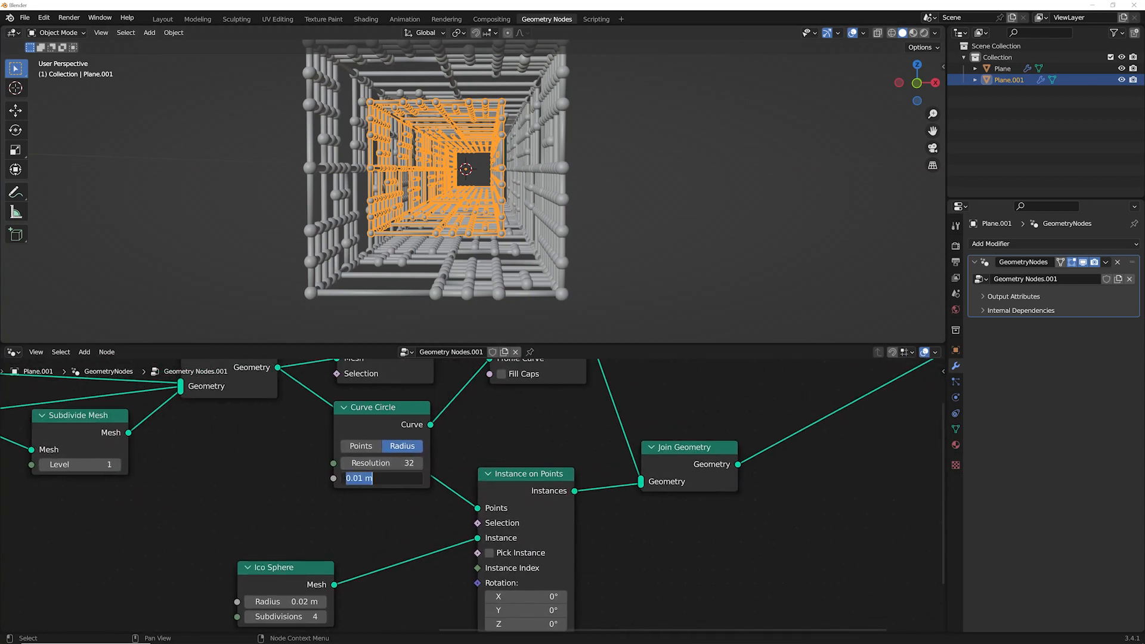
{"action": "left_click", "coordinate": [365, 479]}
{"action": "key", "text": "BackSpace"}
{"action": "key", "text": "BackSpace"}
{"action": "type", "text": "03"}
{"action": "key", "text": "Return"}
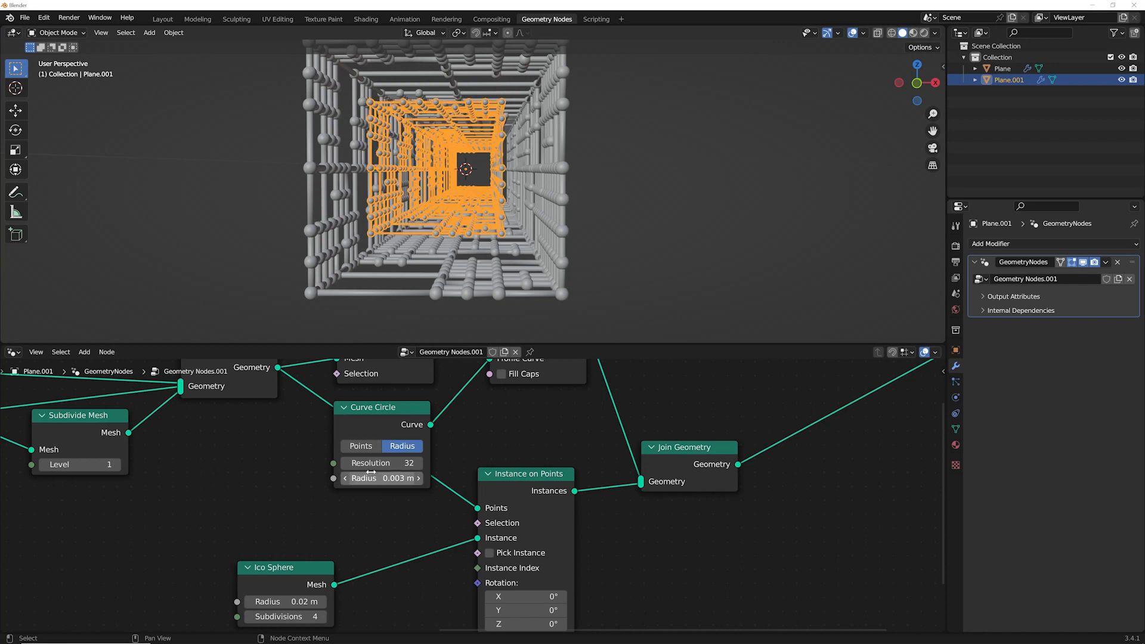
Shrink the inner tunnel's node spheres by setting the Ico Sphere radius to 0.01 m.
{"action": "middle_click_drag", "start_coordinate": [371, 472], "coordinate": [423, 401]}
{"action": "left_click", "coordinate": [322, 531]}
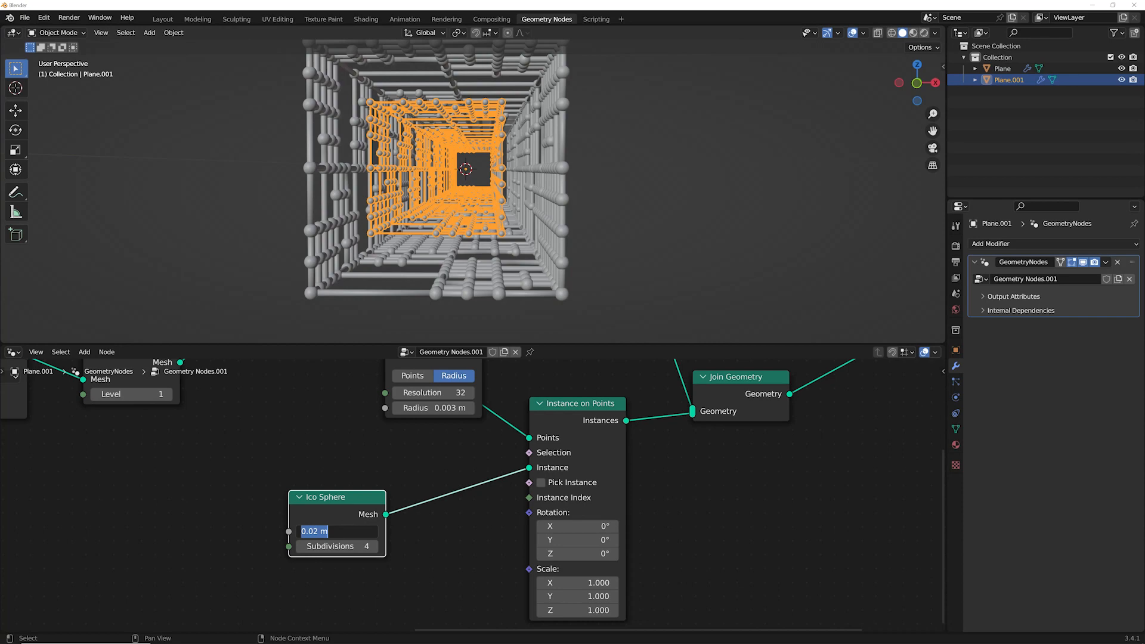
{"action": "type", "text": "0.01"}
{"action": "key", "text": "Return"}
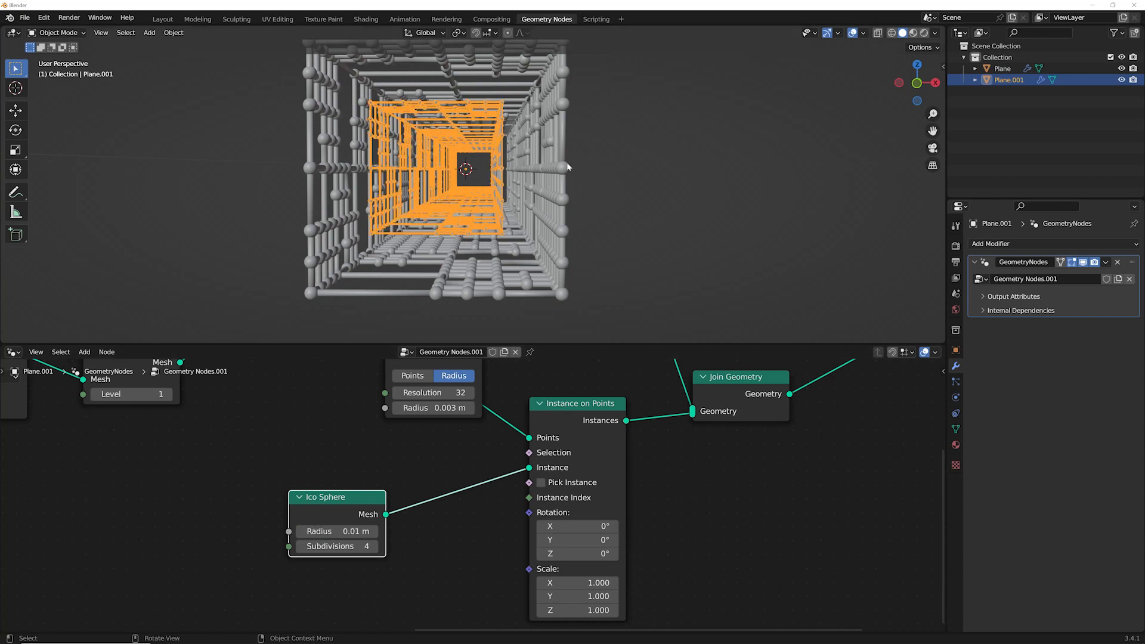
Widen the inner tunnel by setting its Cylinder node's radius to 0.71 m.
{"action": "middle_click_drag", "start_coordinate": [125, 451], "coordinate": [525, 471]}
{"action": "middle_click_drag", "start_coordinate": [185, 497], "coordinate": [511, 513]}
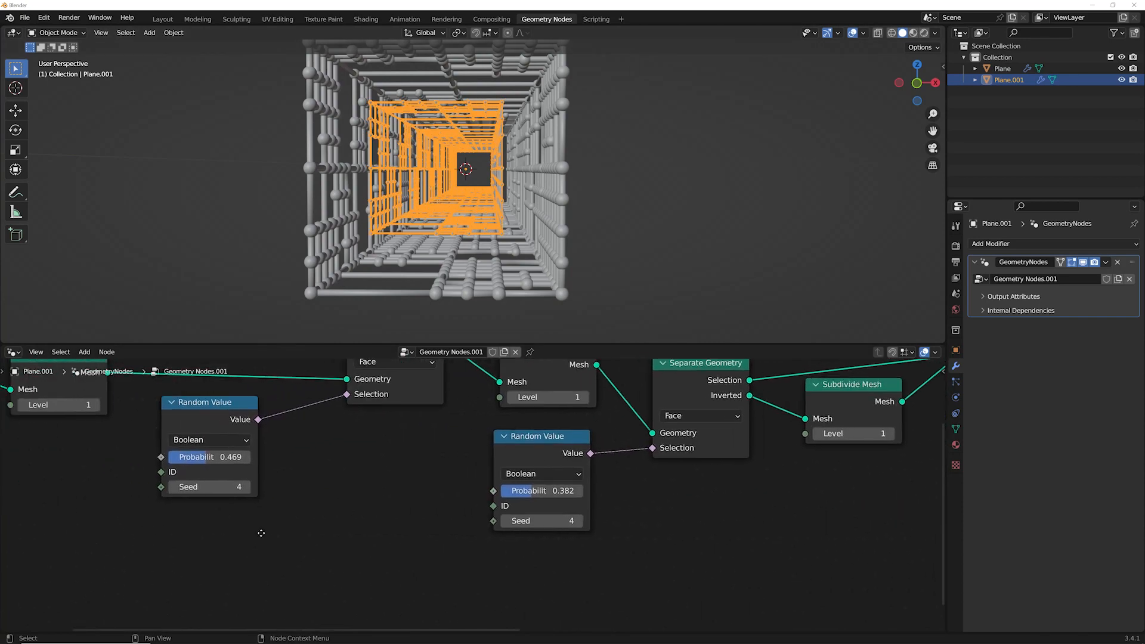
{"action": "middle_click_drag", "start_coordinate": [22, 483], "coordinate": [233, 508]}
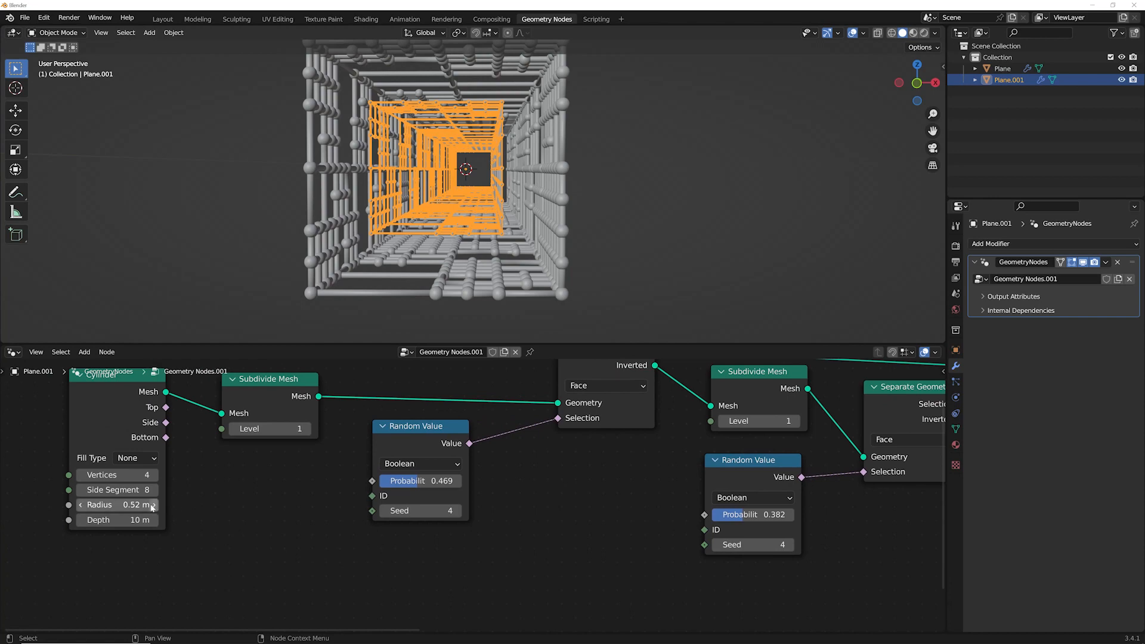
{"action": "left_click_drag", "start_coordinate": [127, 505], "coordinate": [154, 505]}
Rotate the inner tunnel about 26° clockwise in front view so it sits twisted inside the outer one.
{"action": "key", "text": "KP_1"}
{"action": "scroll", "coordinate": [459, 191], "scroll_direction": "up", "scroll_amount": 4}
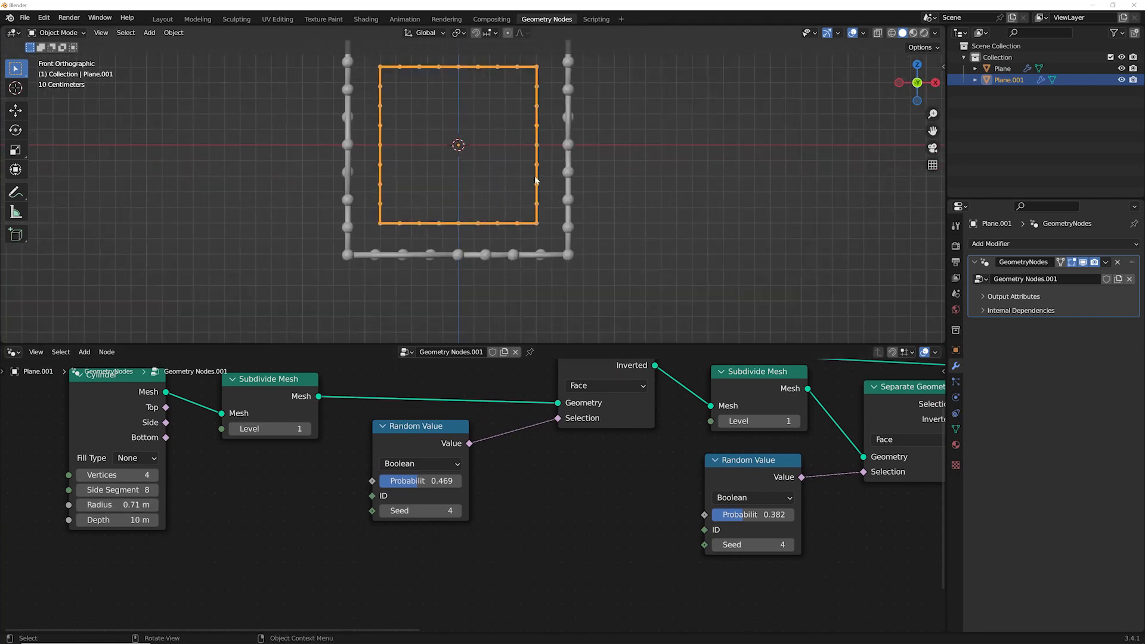
{"action": "key", "text": "r"}
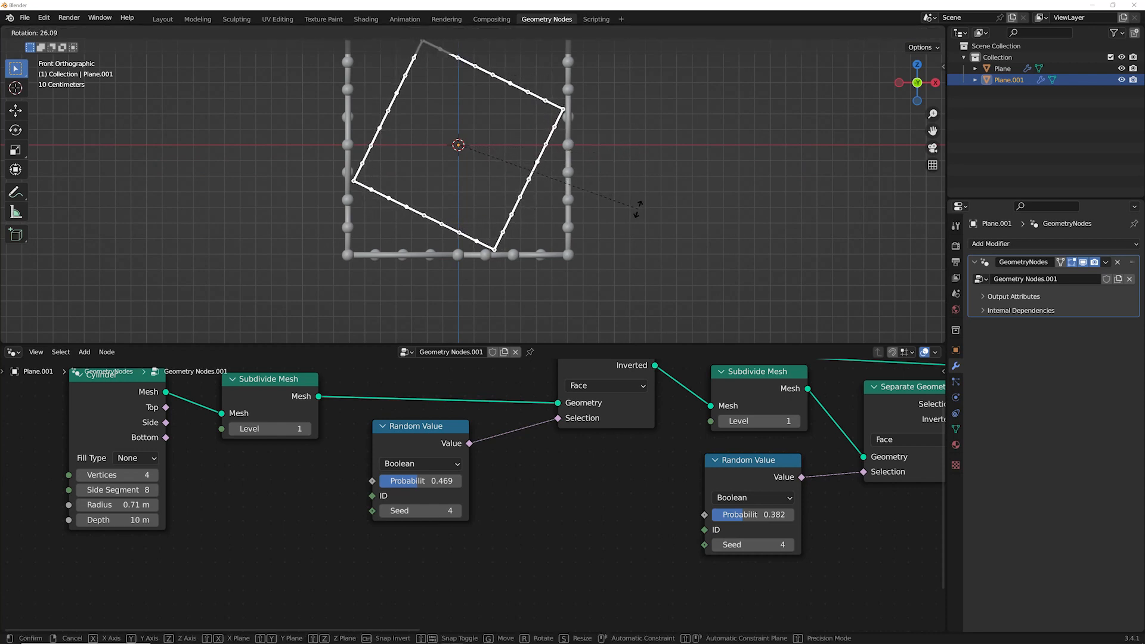
{"action": "left_click", "coordinate": [581, 216]}
{"action": "mouse_move", "coordinate": [582, 216]}
{"action": "middle_mouse_down"}
{"action": "mouse_move", "coordinate": [543, 222]}
{"action": "mouse_move", "coordinate": [573, 218]}
{"action": "middle_mouse_up"}
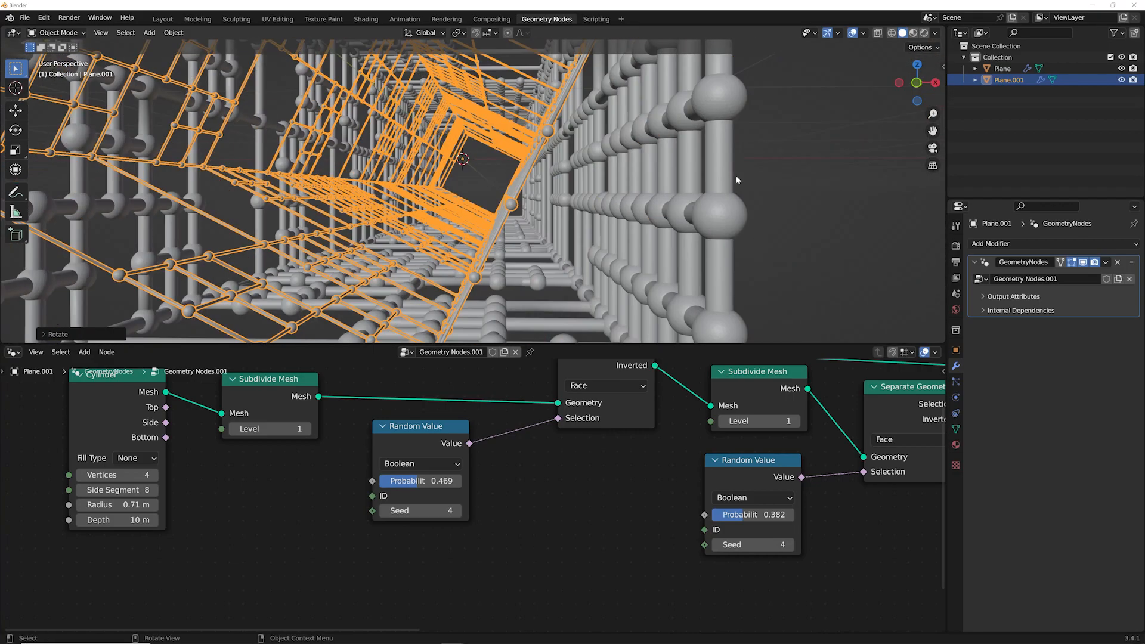
{"action": "left_click", "coordinate": [737, 176]}
{"action": "scroll", "coordinate": [657, 209], "scroll_direction": "down", "scroll_amount": 4}
{"action": "scroll", "coordinate": [581, 200], "scroll_direction": "up", "scroll_amount": 6}
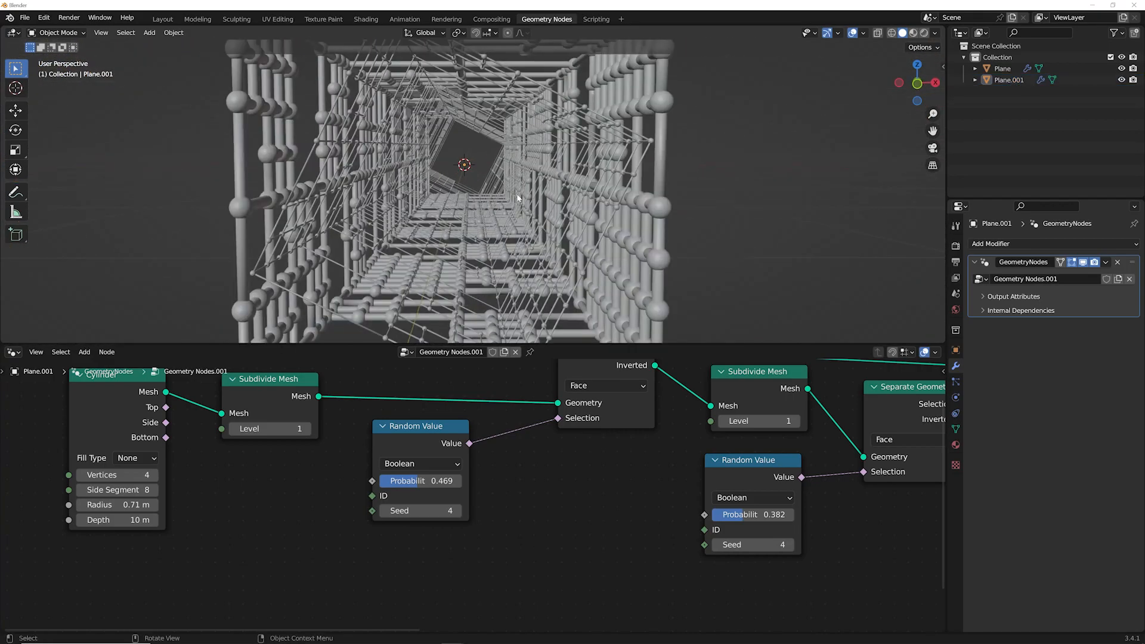
Densify the inner tunnel's grid by setting the level of its last Subdivide Mesh node, before Join Geometry, to 2.
{"action": "scroll", "coordinate": [516, 208], "scroll_direction": "up", "scroll_amount": 1}
{"action": "middle_click_drag", "start_coordinate": [844, 424], "coordinate": [119, 457]}
{"action": "middle_click_drag", "start_coordinate": [419, 252], "coordinate": [423, 242]}
{"action": "left_click", "coordinate": [377, 490]}
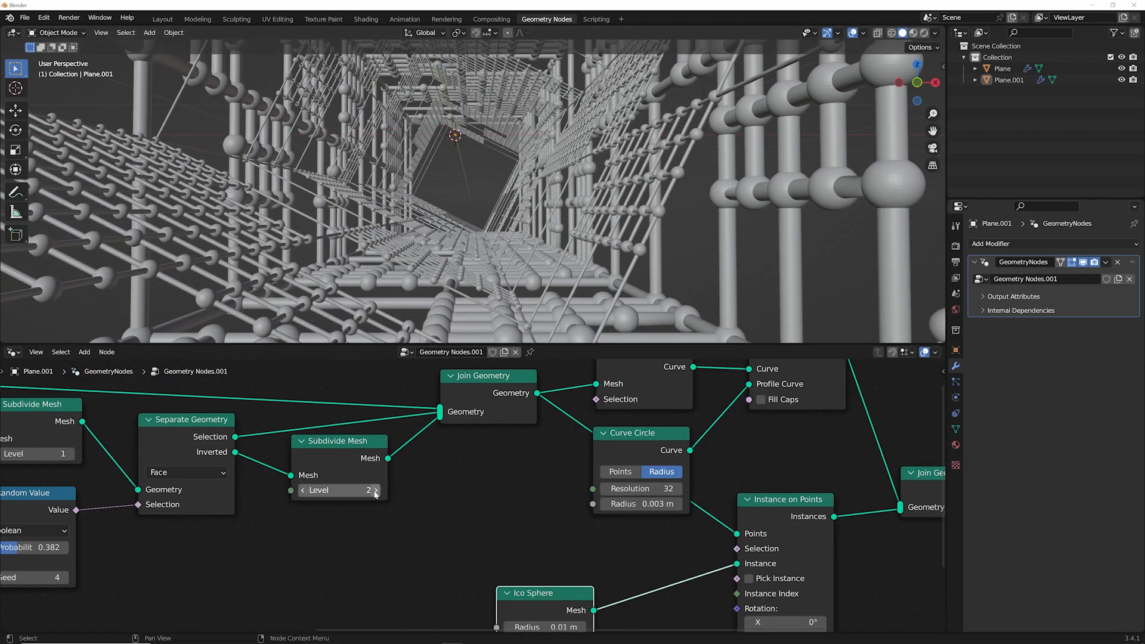
{"action": "middle_click_drag", "start_coordinate": [700, 263], "coordinate": [572, 253]}
{"action": "scroll", "coordinate": [573, 257], "scroll_direction": "down", "scroll_amount": 4}
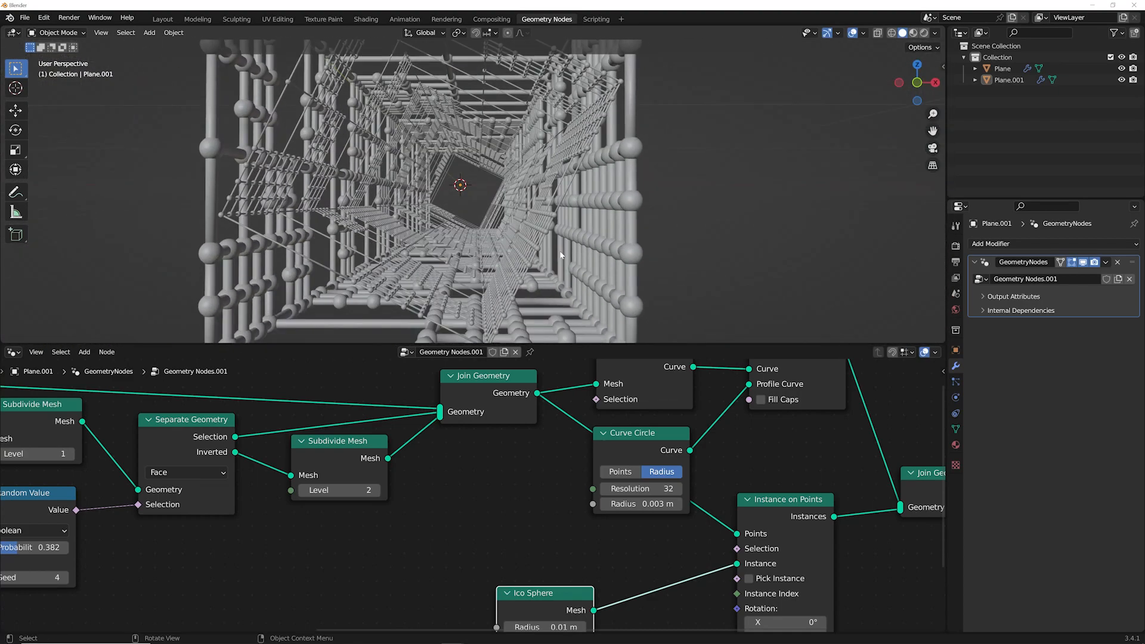
{"action": "scroll", "coordinate": [561, 255], "scroll_direction": "up", "scroll_amount": 3}
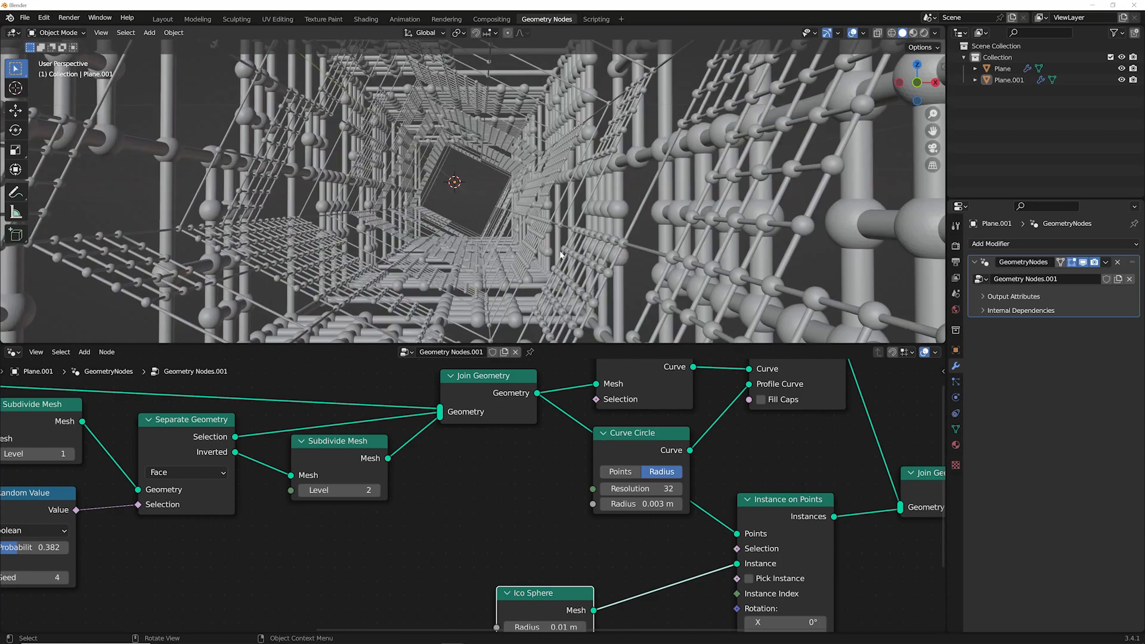
{"action": "middle_click_drag", "start_coordinate": [561, 255], "coordinate": [547, 172]}
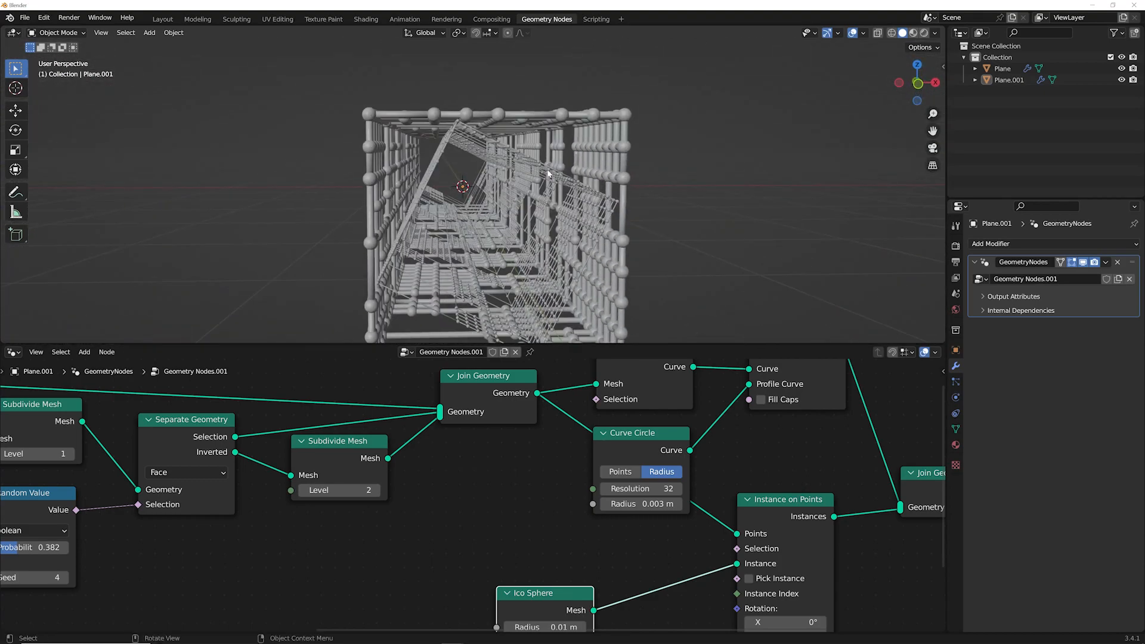
Open "try this geometry nodes.blend" from the Desktop folder without saving the current file.
{"action": "left_click", "coordinate": [24, 18]}
{"action": "left_click", "coordinate": [67, 44]}
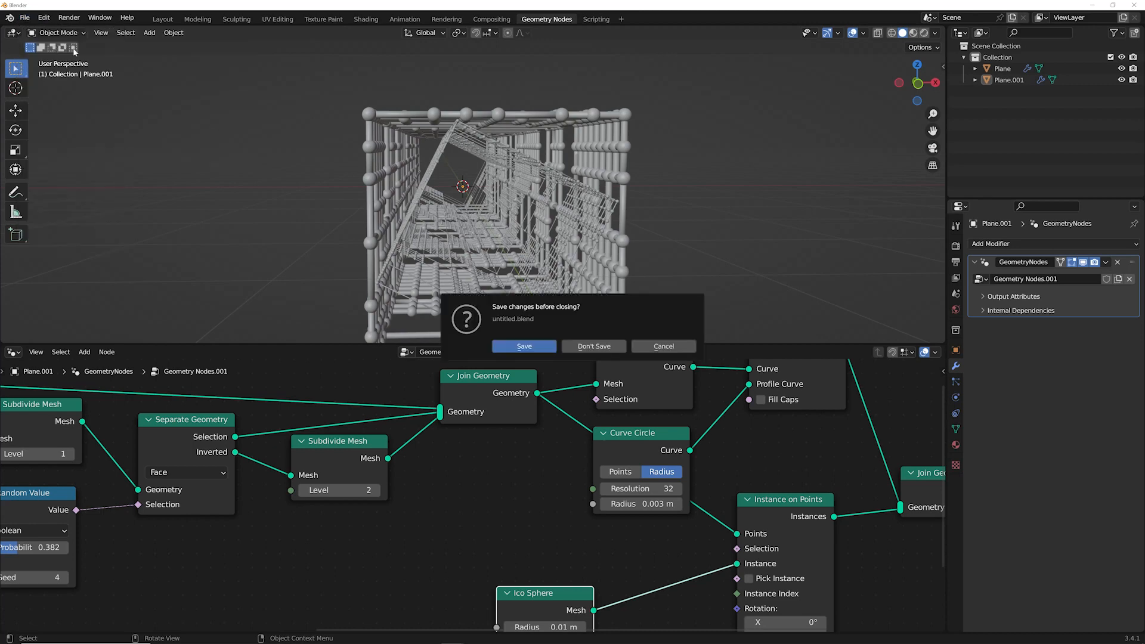
{"action": "left_click", "coordinate": [591, 347]}
{"action": "scroll", "coordinate": [559, 357], "scroll_direction": "down", "scroll_amount": 5}
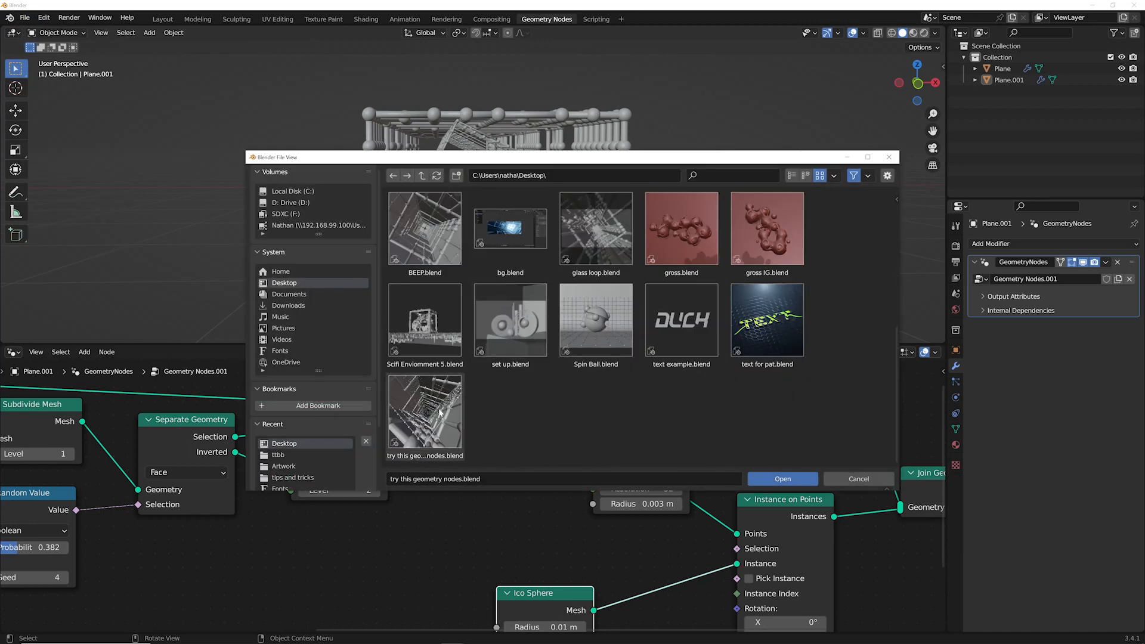
{"action": "double_click", "coordinate": [440, 411]}
Play the camera animation briefly, and preview the tunnel in Rendered shading at the first frame.
{"action": "key", "text": "space"}
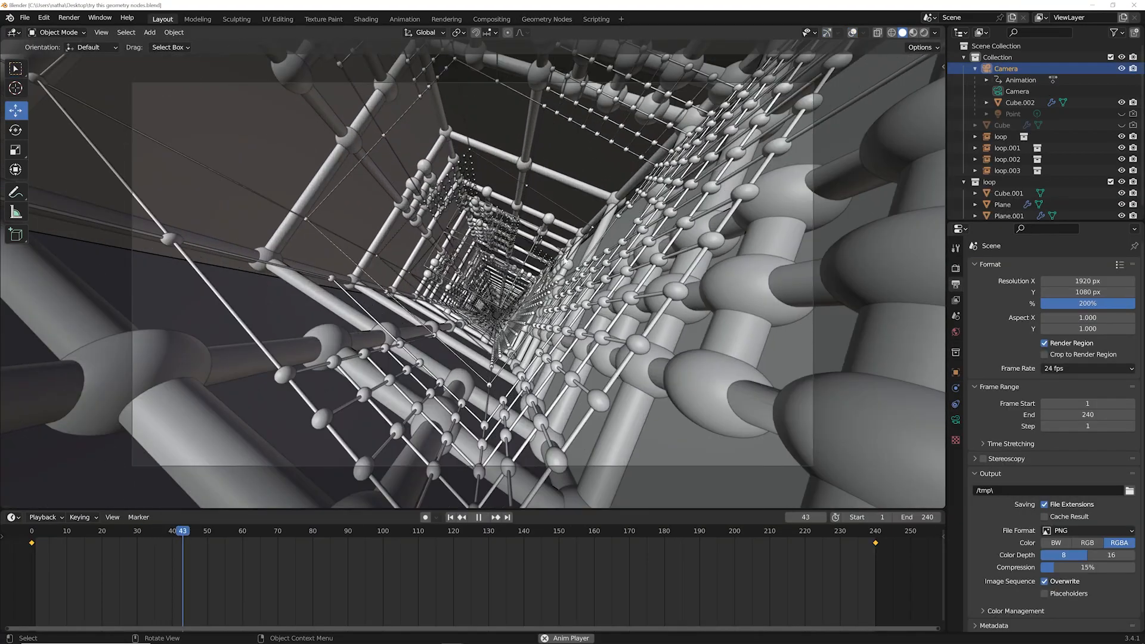
{"action": "key", "text": "space"}
{"action": "key", "text": "z"}
{"action": "key", "text": "8"}
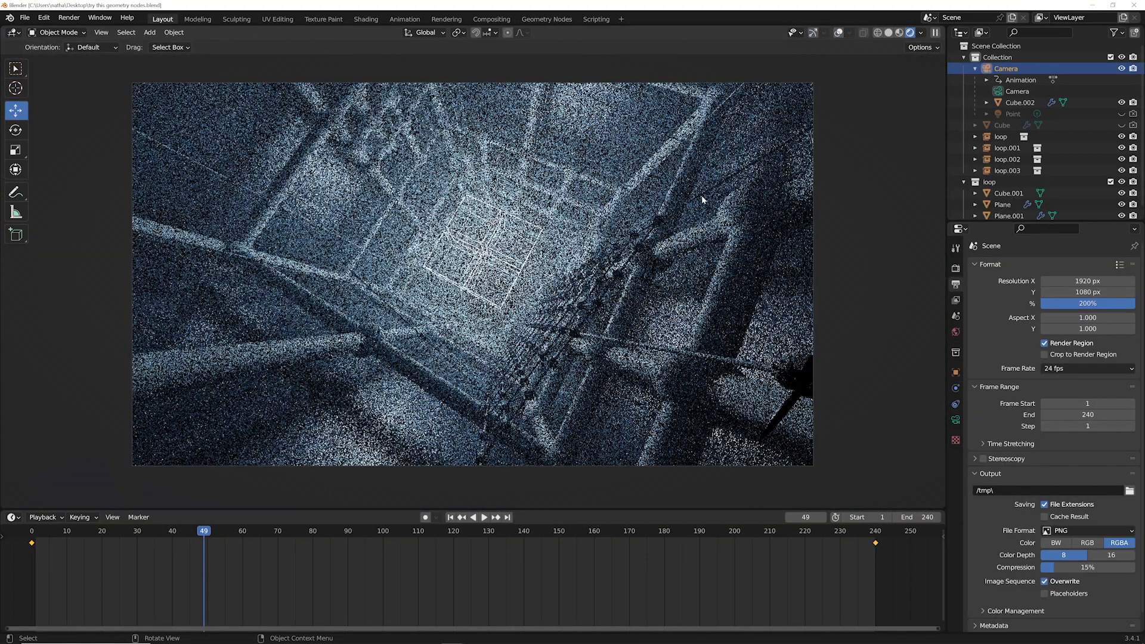
{"action": "left_click", "coordinate": [450, 517]}
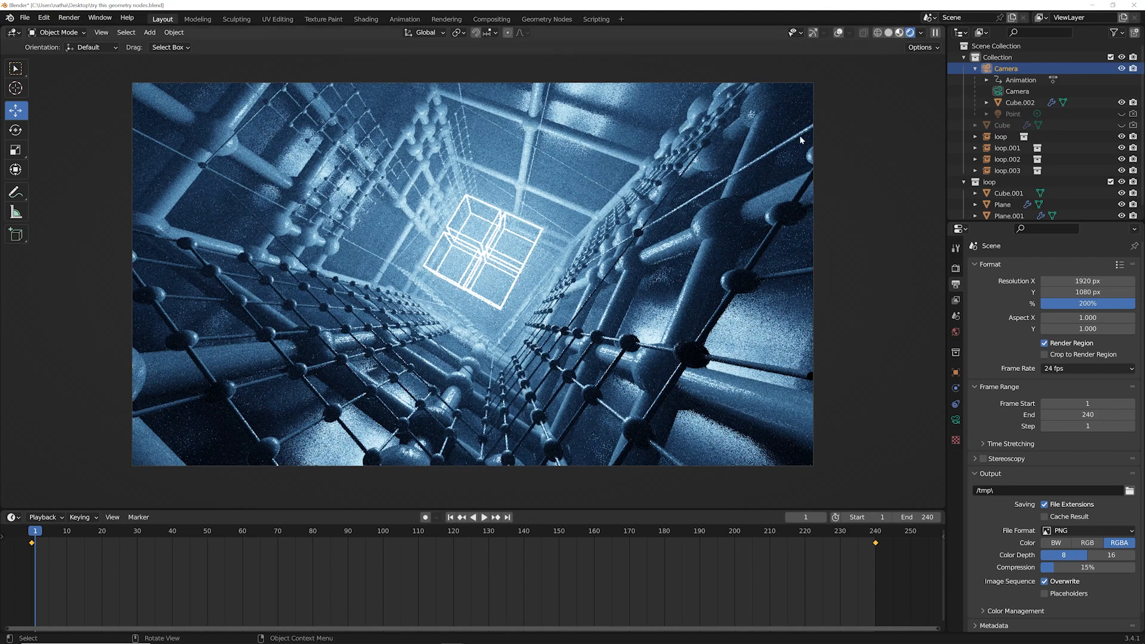
Check the scene in Material Preview with the inner tunnel selected, and return the viewport to Solid shading.
{"action": "left_click", "coordinate": [899, 33]}
{"action": "left_click", "coordinate": [451, 267]}
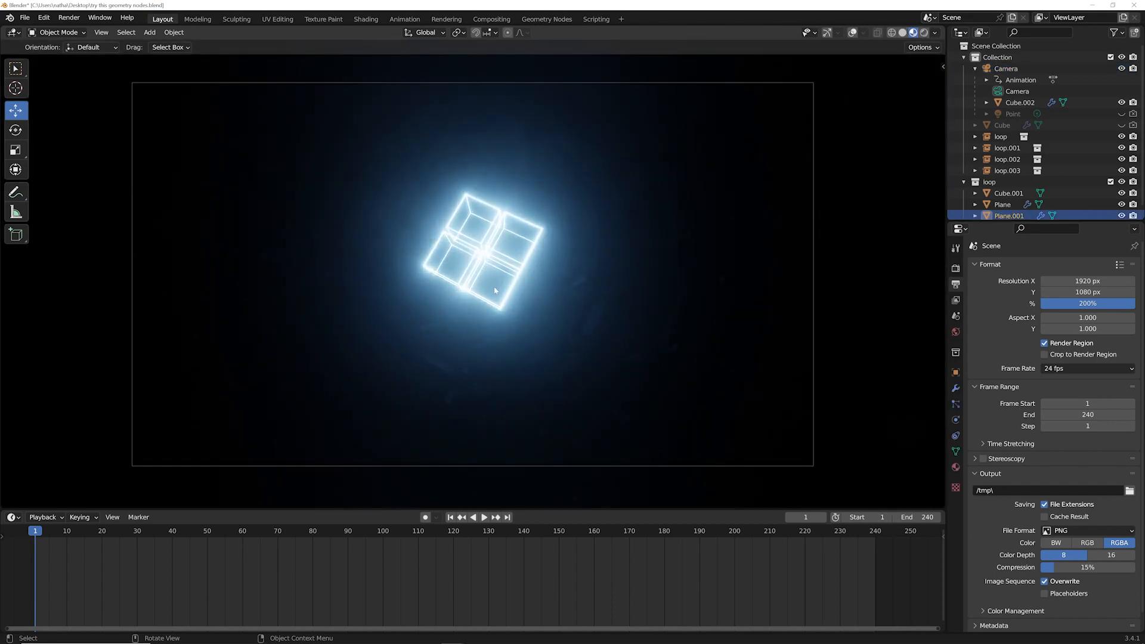
{"action": "left_click", "coordinate": [903, 33]}
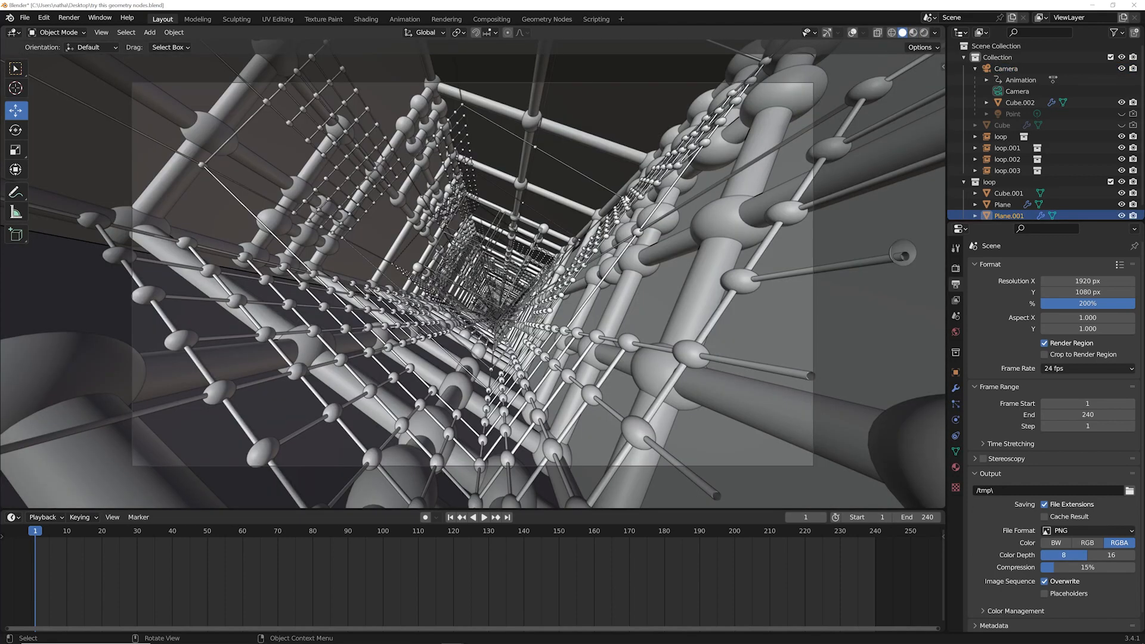
Play the looping camera animation in Solid shading and return to frame 1 to examine the tunnel up close.
{"action": "key", "text": "space"}
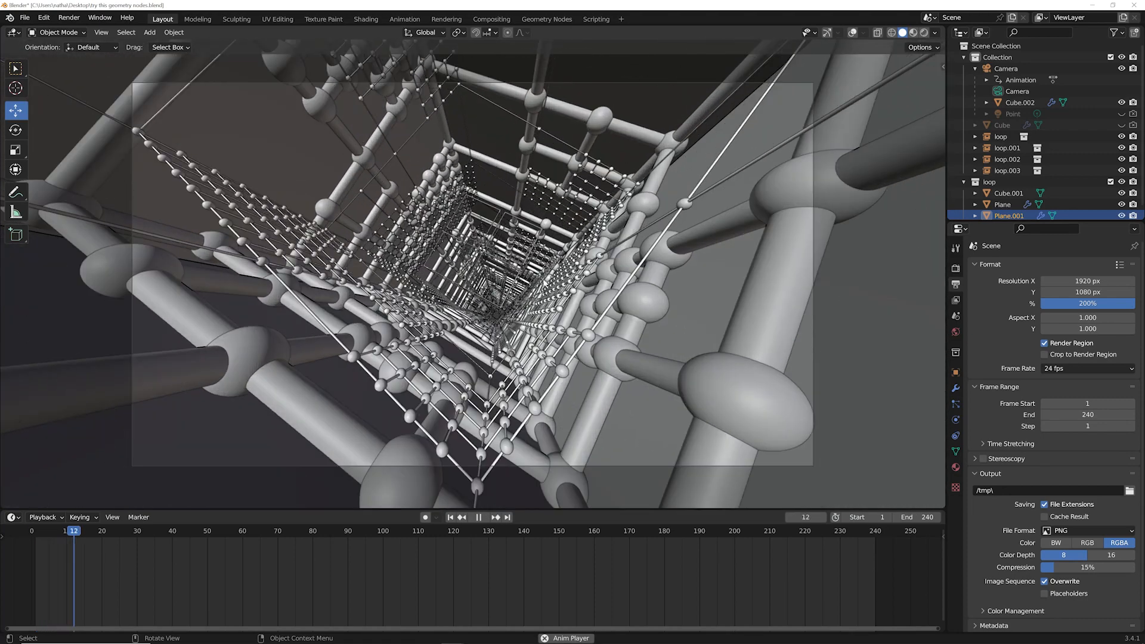
{"action": "key", "text": "space"}
{"action": "left_click", "coordinate": [450, 518]}
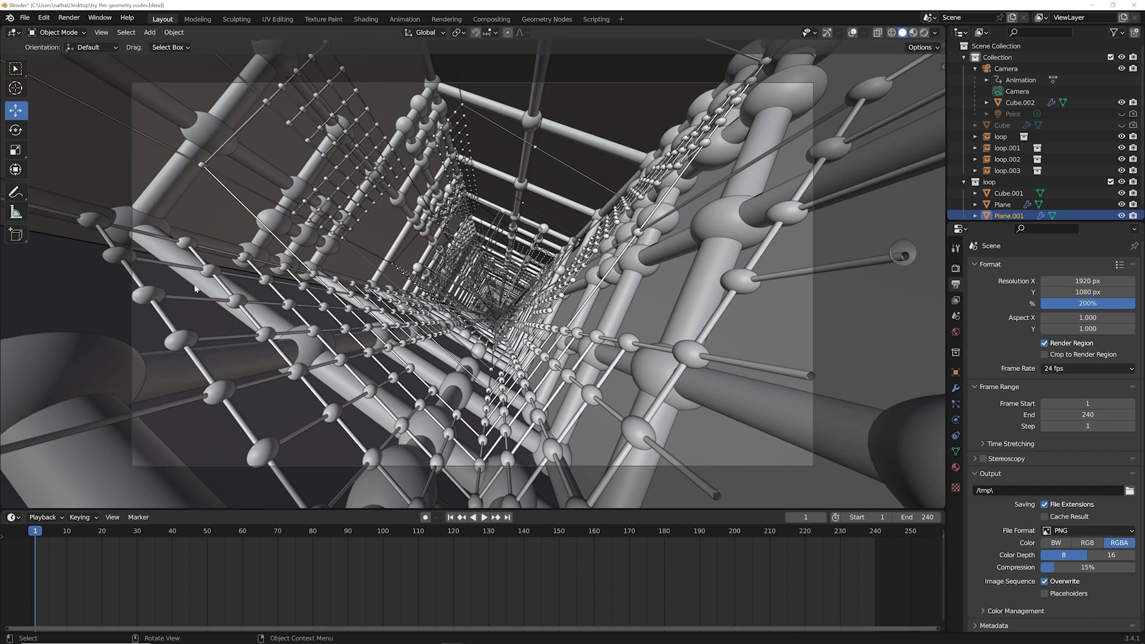
{"action": "scroll", "coordinate": [196, 289], "scroll_direction": "up", "scroll_amount": 1}
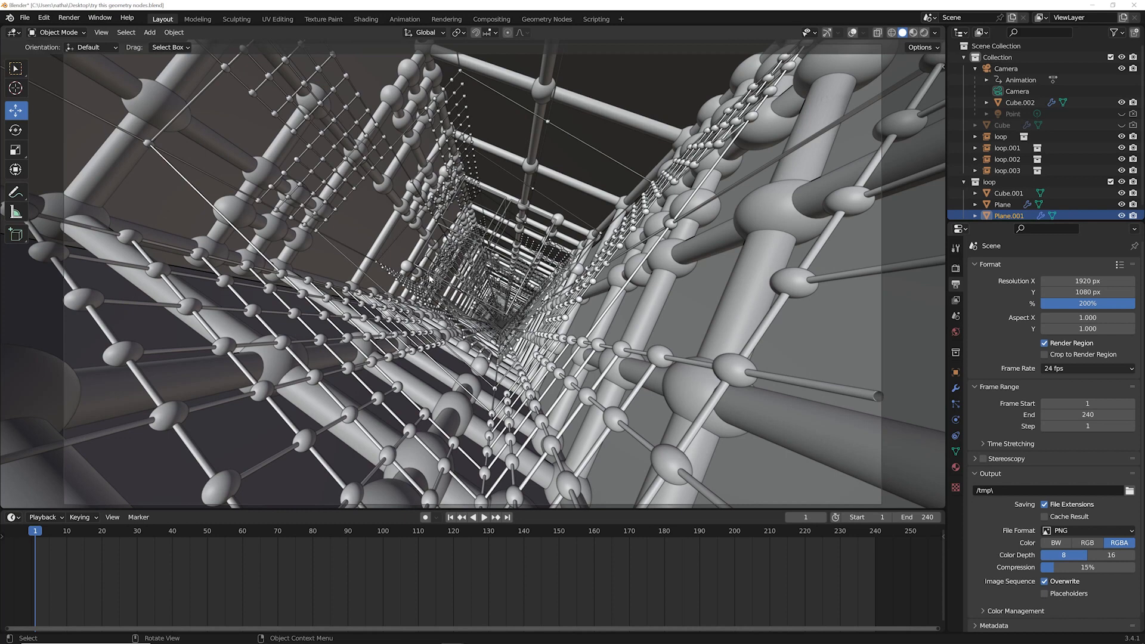
{"action": "scroll", "coordinate": [430, 278], "scroll_direction": "up", "scroll_amount": 1}
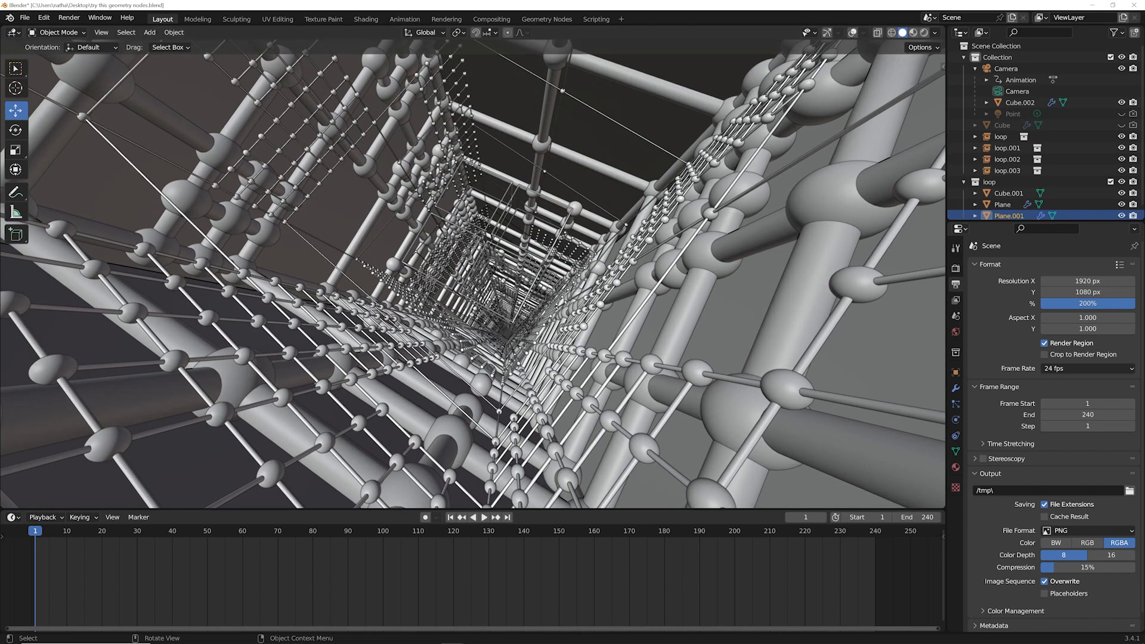